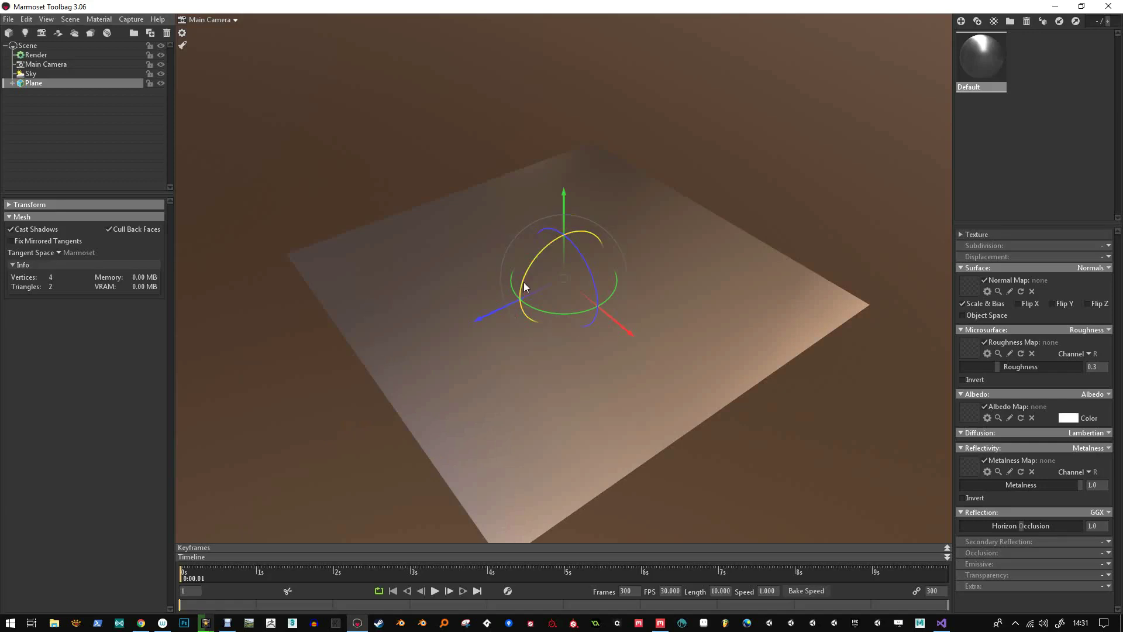
Delete the existing Plane from the scene.
{"action": "left_click_drag", "start_coordinate": [574, 296], "coordinate": [598, 351]}
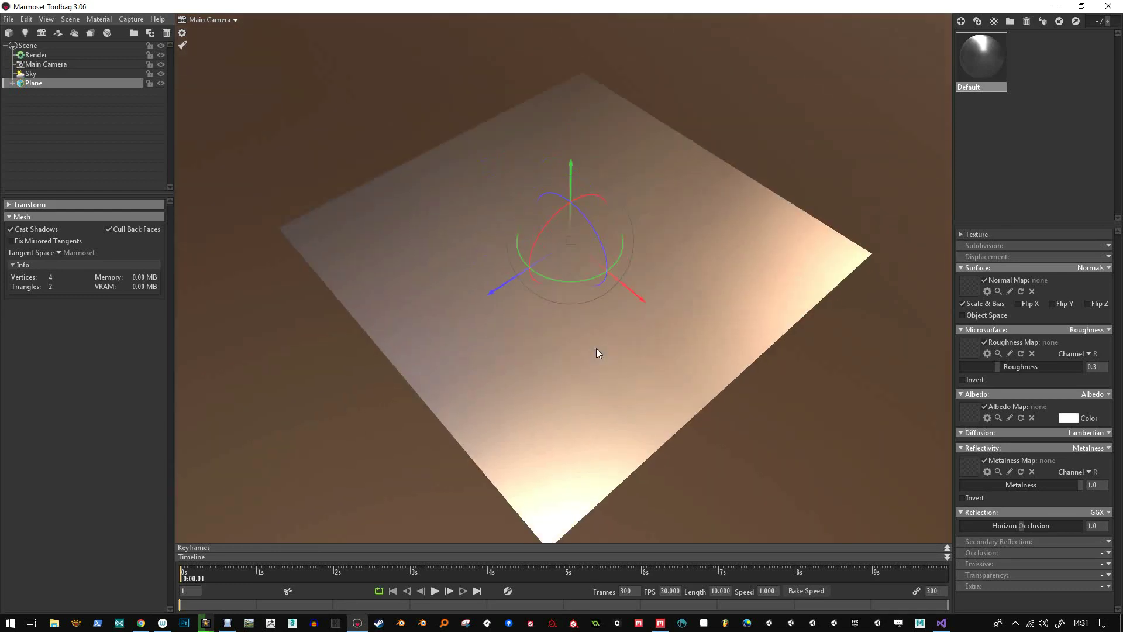
{"action": "left_click", "coordinate": [32, 74]}
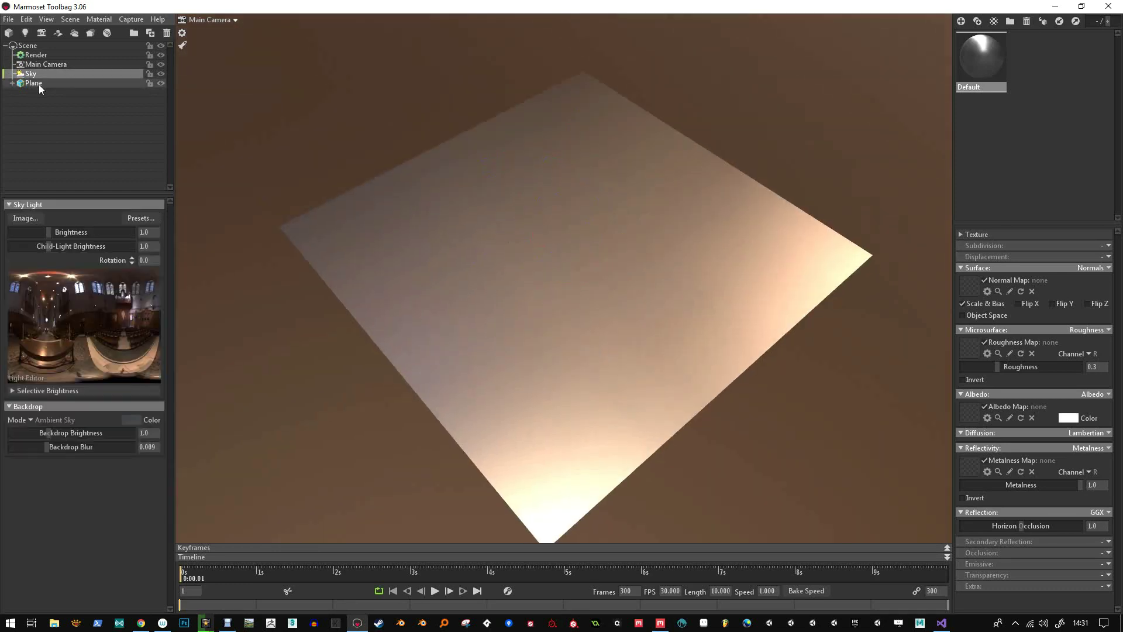
{"action": "left_click", "coordinate": [39, 84]}
{"action": "key", "text": "Delete"}
Add a new plane primitive via Edit > Plugins > Generate Primitives.
{"action": "left_click", "coordinate": [27, 19]}
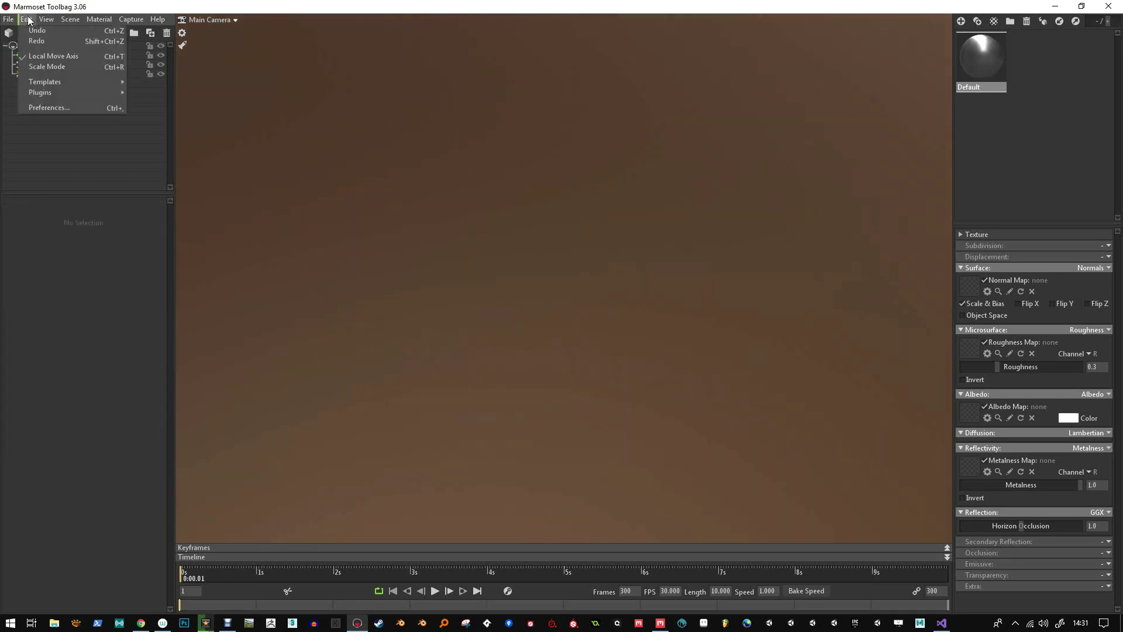
{"action": "mouse_move", "coordinate": [54, 91]}
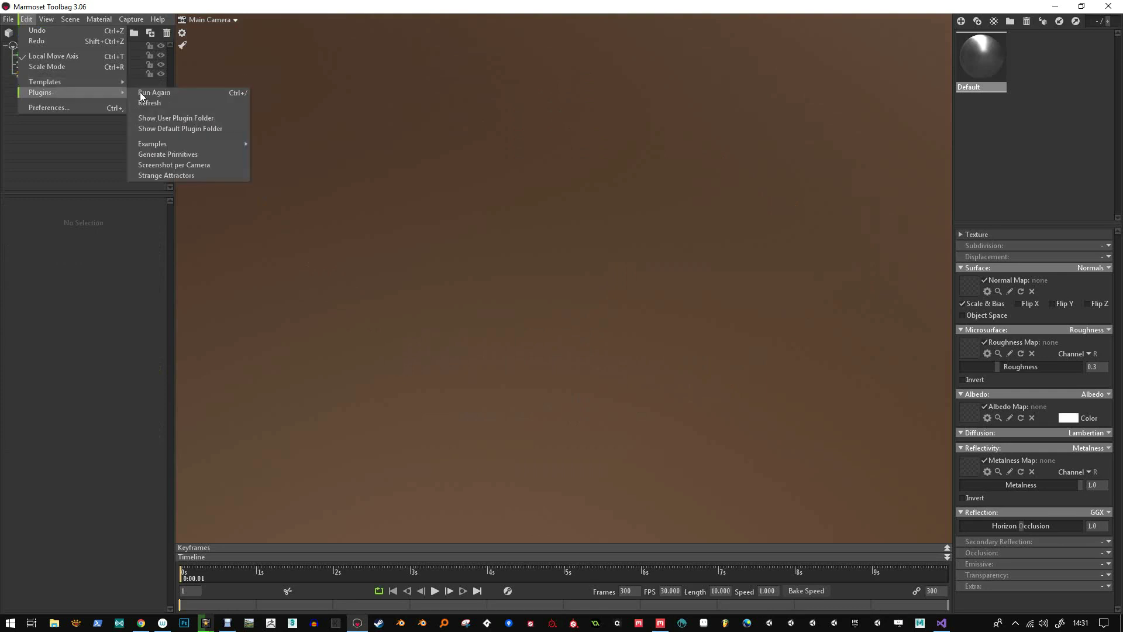
{"action": "left_click", "coordinate": [175, 158]}
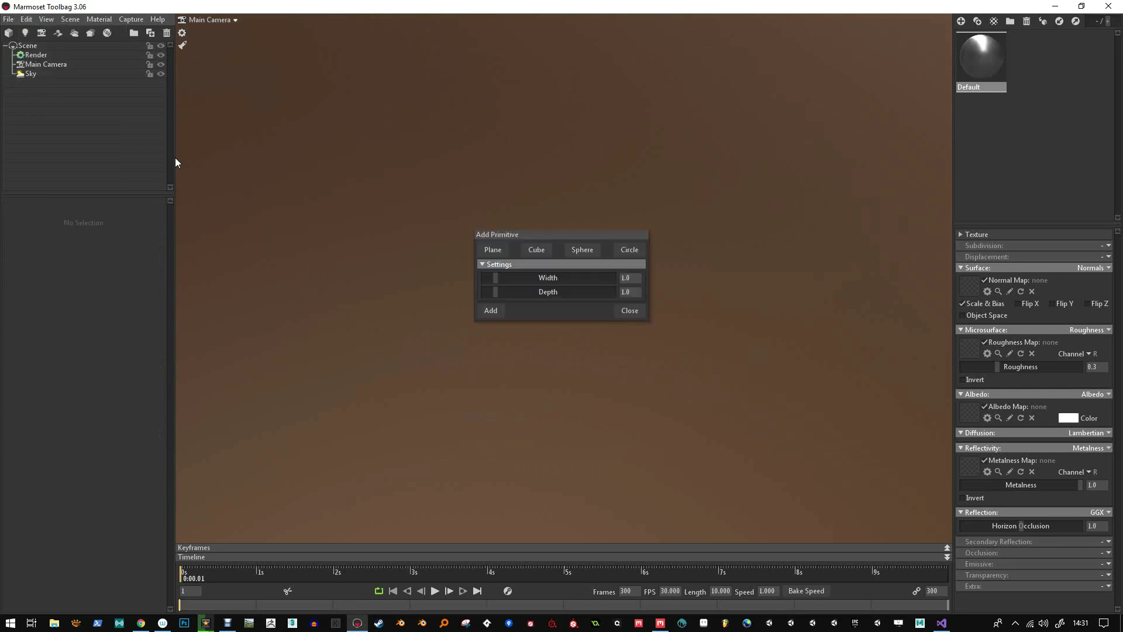
{"action": "left_click", "coordinate": [491, 311]}
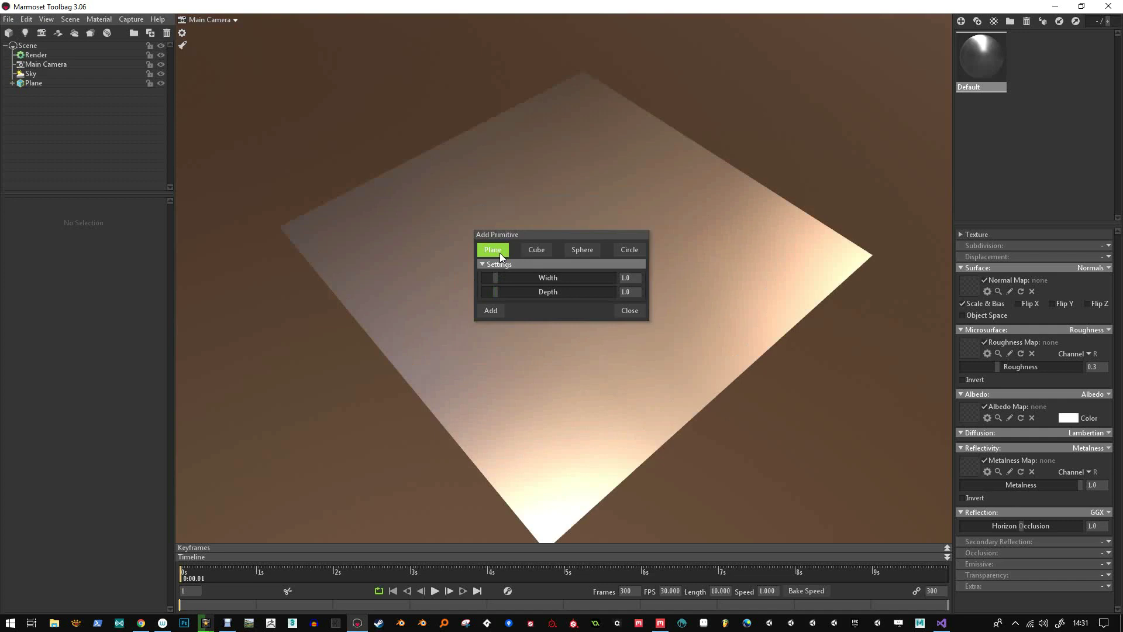
{"action": "left_click_drag", "start_coordinate": [770, 145], "coordinate": [705, 147]}
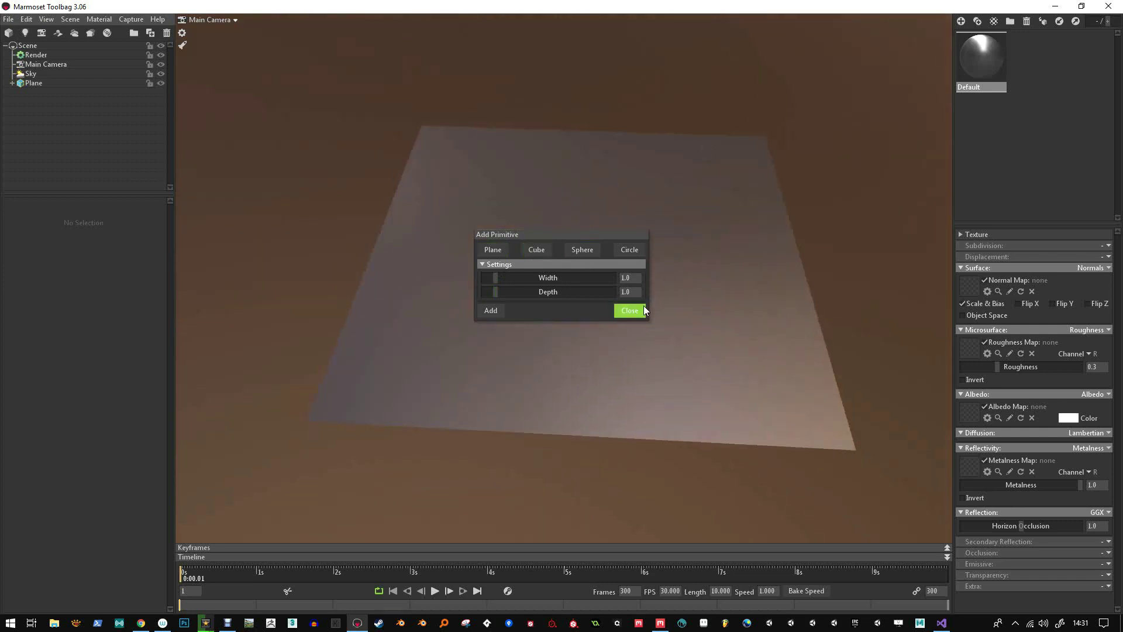
{"action": "left_click", "coordinate": [630, 310]}
Select the new 1×1 plane and frame it in the viewport.
{"action": "left_click_drag", "start_coordinate": [684, 326], "coordinate": [639, 283]}
{"action": "left_click", "coordinate": [640, 283]}
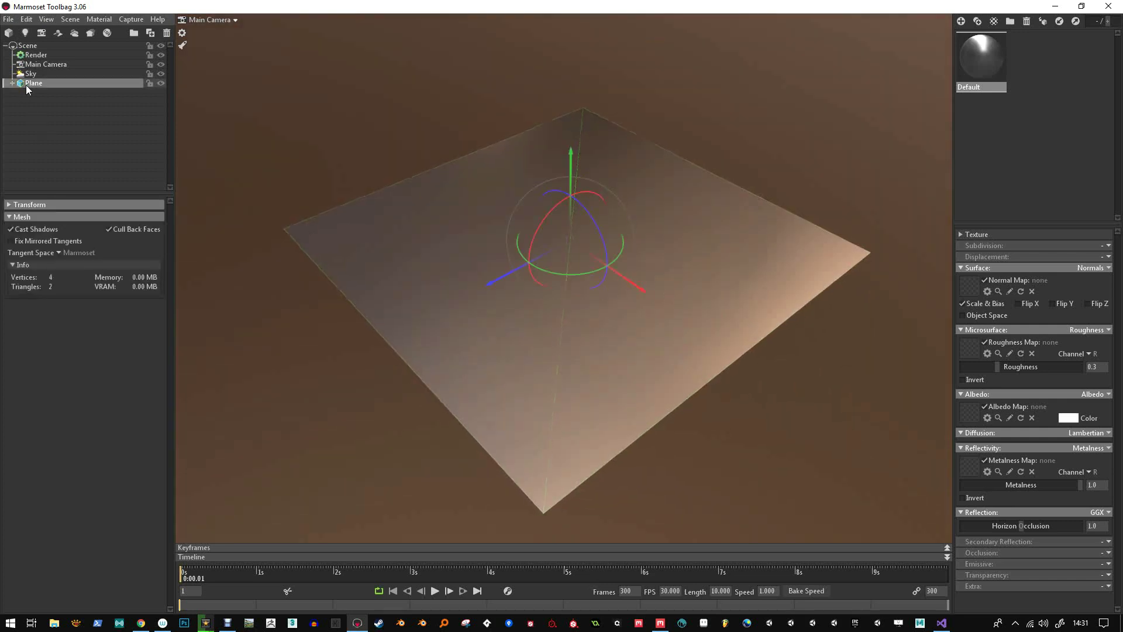
{"action": "scroll", "coordinate": [497, 164], "scroll_direction": "down", "scroll_amount": 2}
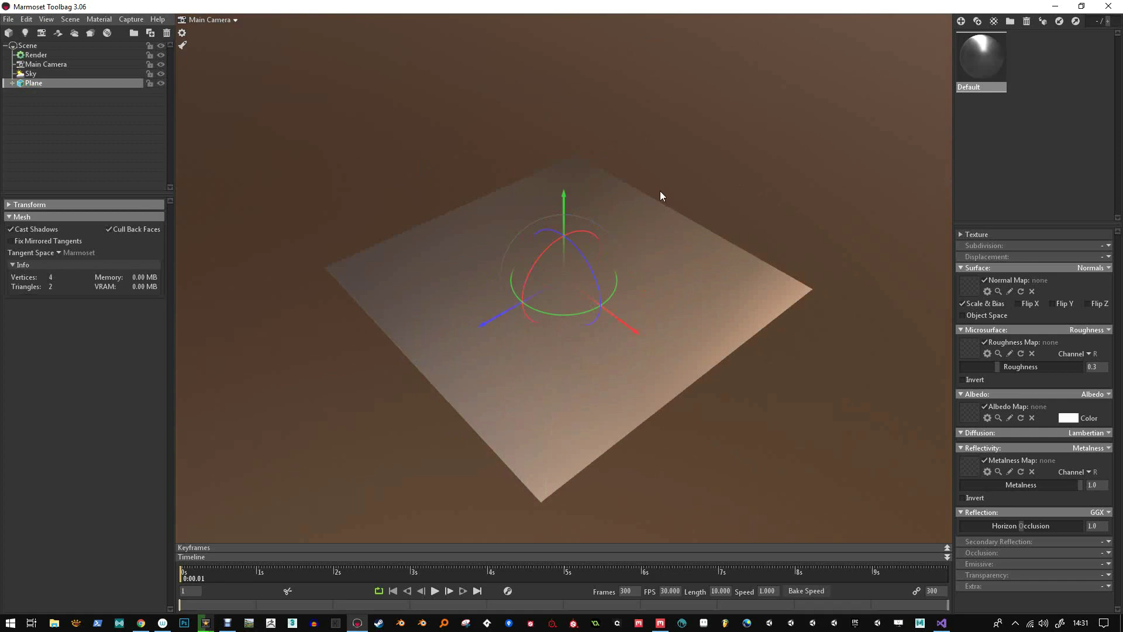
{"action": "left_click_drag", "start_coordinate": [660, 191], "coordinate": [741, 171]}
{"action": "scroll", "coordinate": [639, 159], "scroll_direction": "up", "scroll_amount": 2}
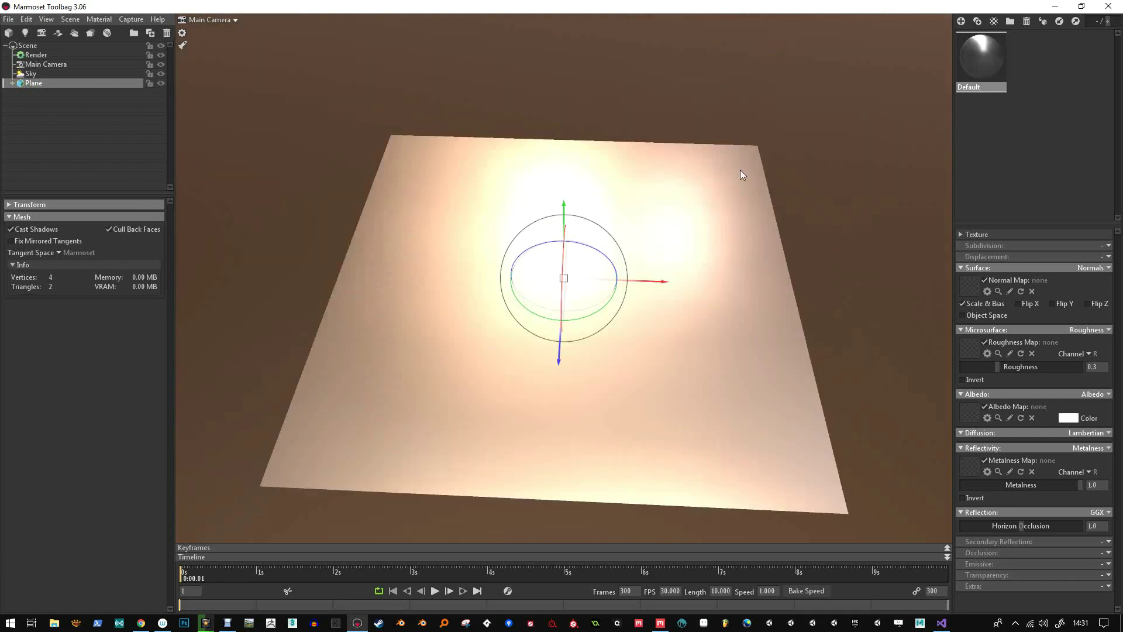
From the Normal Map slot, browse to the QuixelMixers folder on drive D:.
{"action": "left_click", "coordinate": [970, 282]}
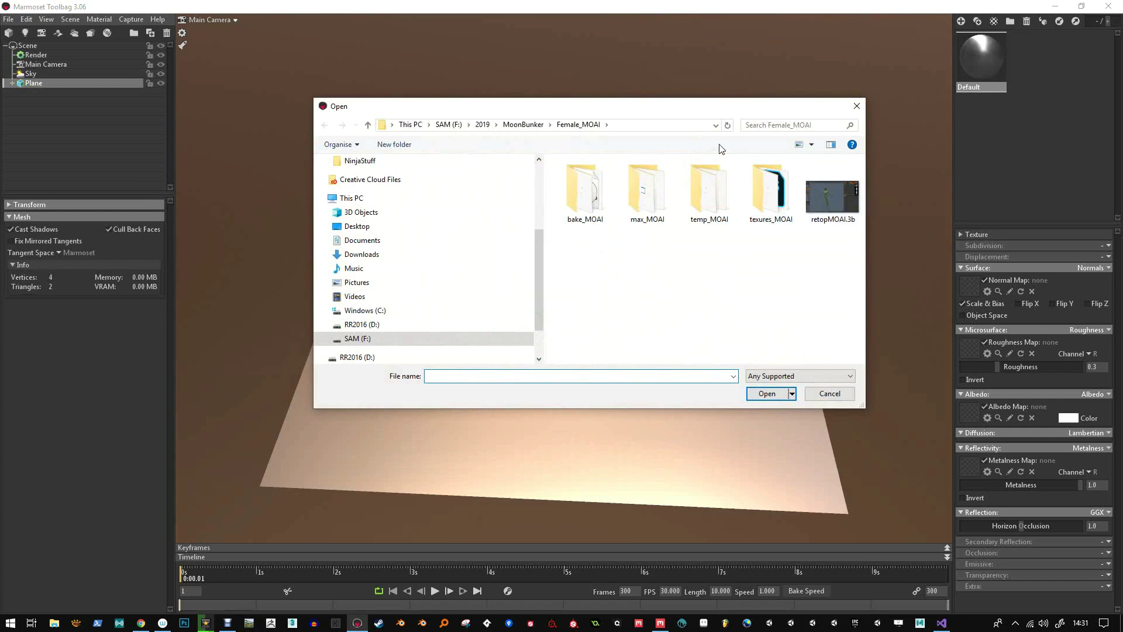
{"action": "mouse_move", "coordinate": [539, 240]}
{"action": "left_mouse_down"}
{"action": "mouse_move", "coordinate": [538, 182]}
{"action": "mouse_move", "coordinate": [531, 248]}
{"action": "left_mouse_up"}
{"action": "left_click", "coordinate": [361, 325]}
{"action": "scroll", "coordinate": [606, 310], "scroll_direction": "down", "scroll_amount": 5}
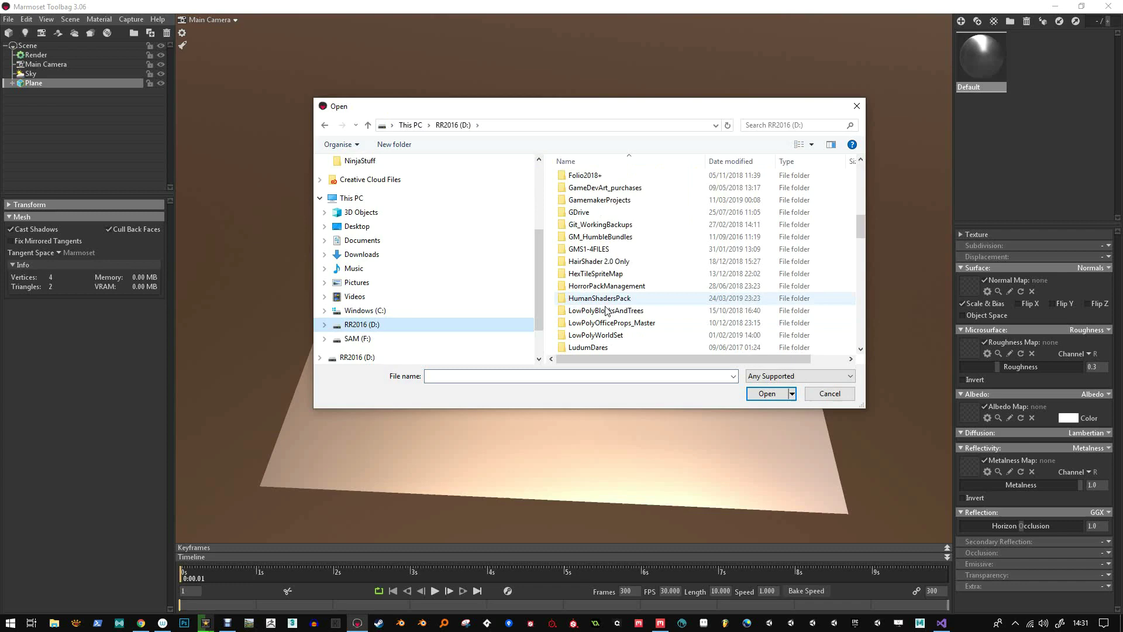
{"action": "scroll", "coordinate": [607, 312], "scroll_direction": "down", "scroll_amount": 5}
{"action": "scroll", "coordinate": [587, 306], "scroll_direction": "up", "scroll_amount": 3}
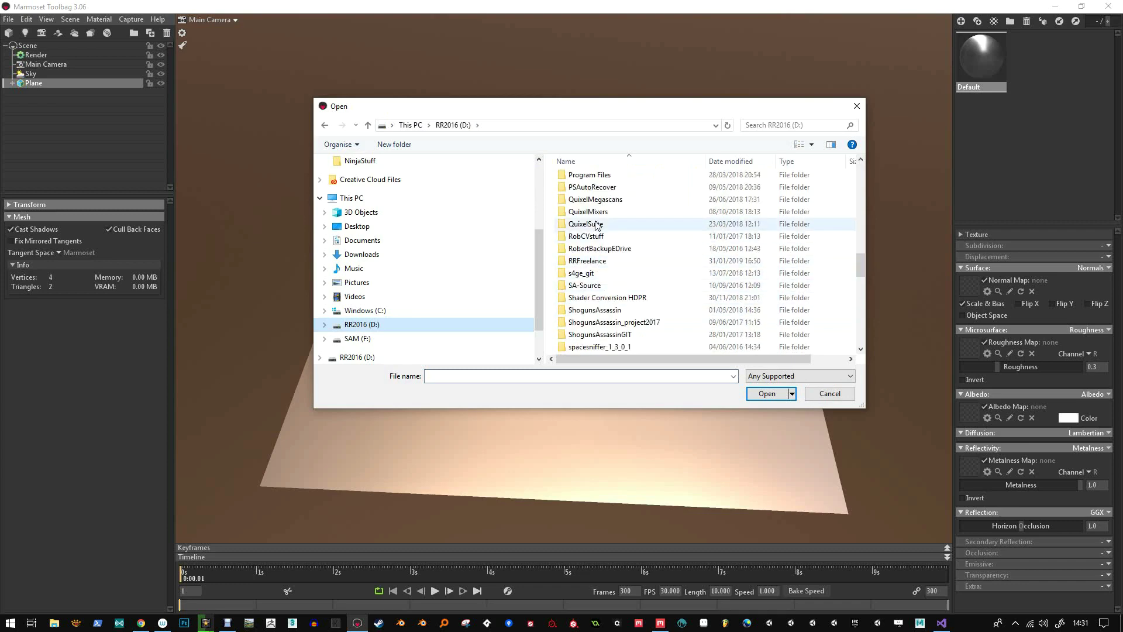
{"action": "double_click", "coordinate": [595, 215]}
Open the DemoMix1 folder and load DemoMix1_Normal.png as the normal map.
{"action": "scroll", "coordinate": [598, 218], "scroll_direction": "down", "scroll_amount": 10}
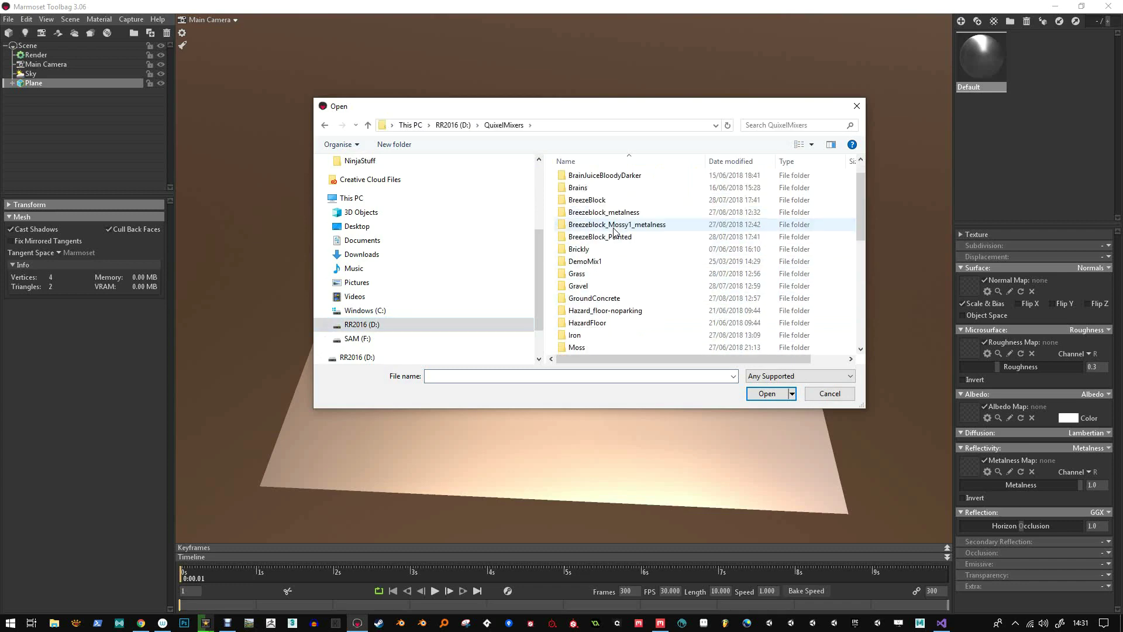
{"action": "scroll", "coordinate": [649, 287], "scroll_direction": "down", "scroll_amount": 1}
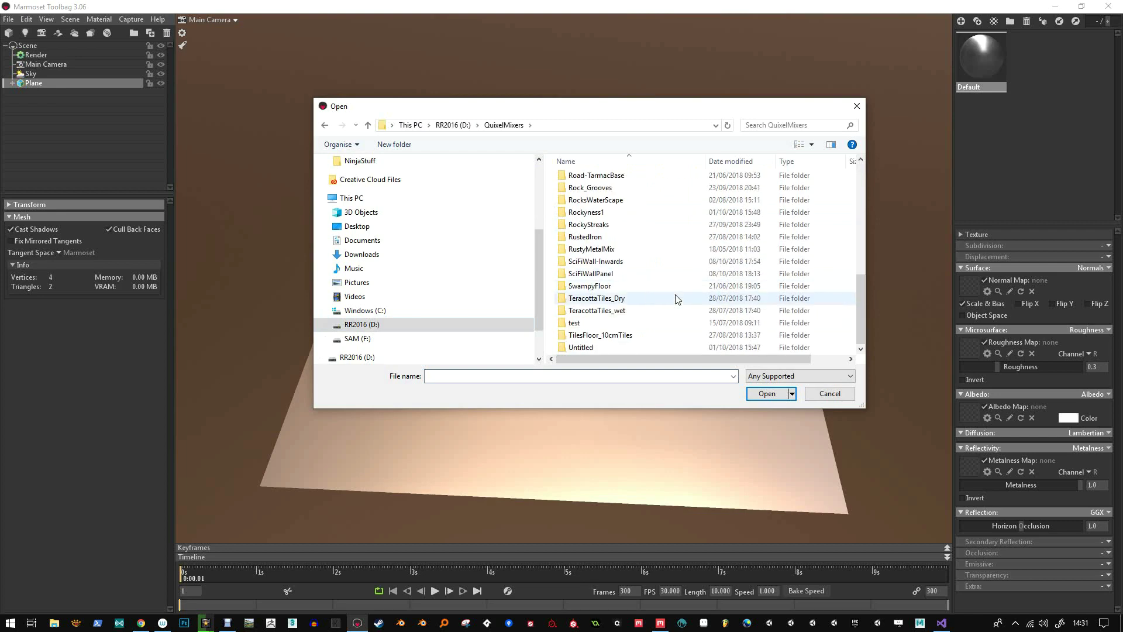
{"action": "scroll", "coordinate": [723, 295], "scroll_direction": "up", "scroll_amount": 11}
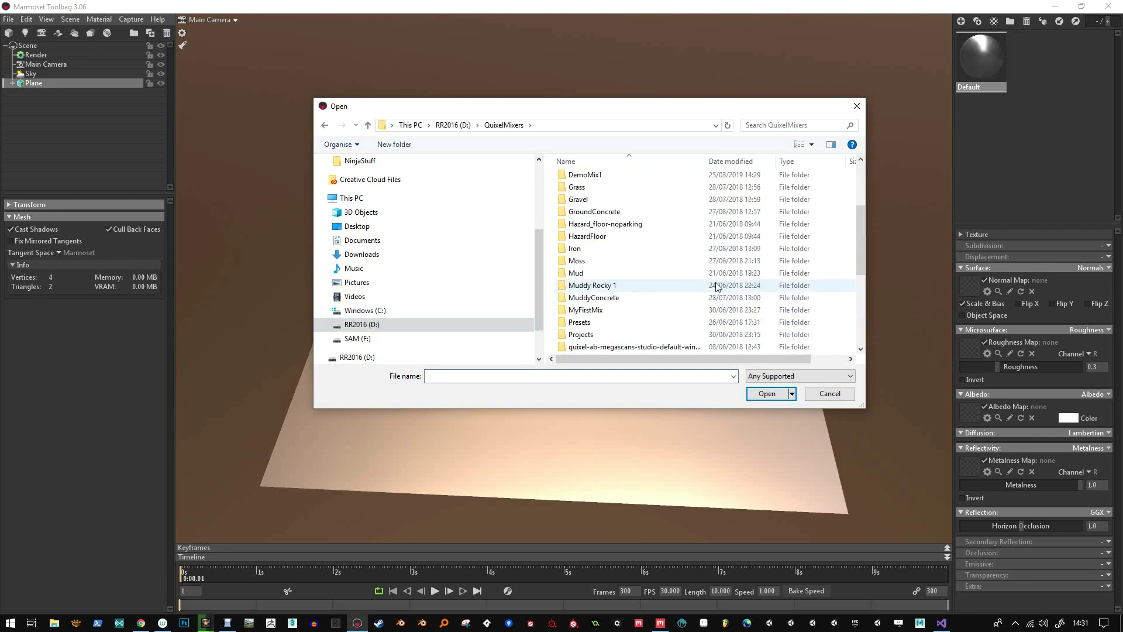
{"action": "left_click", "coordinate": [736, 163]}
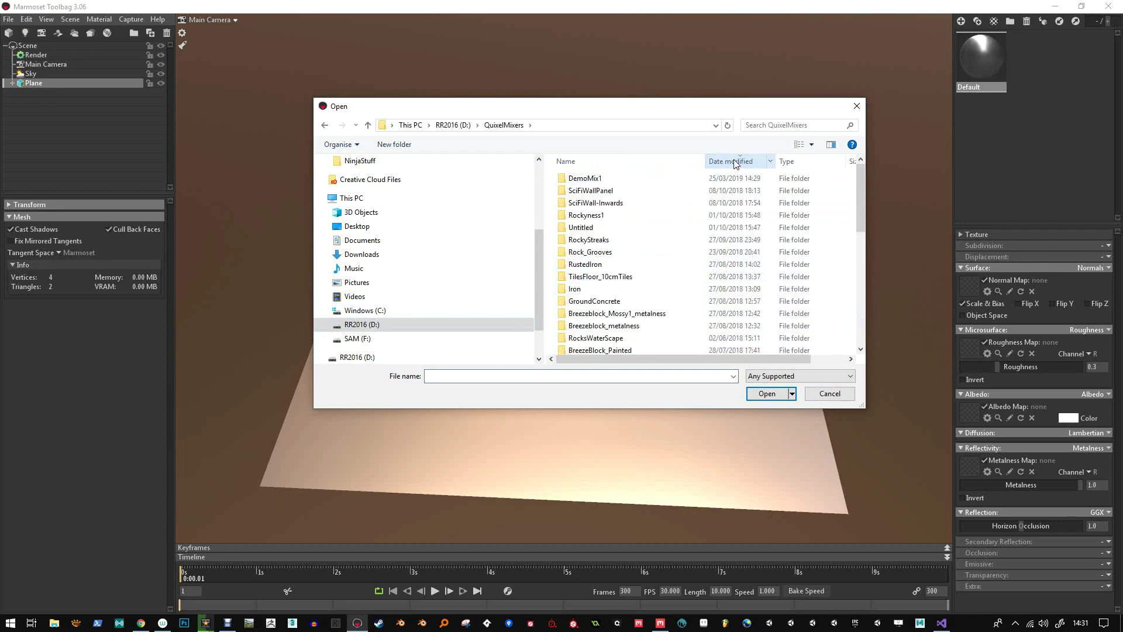
{"action": "double_click", "coordinate": [580, 178]}
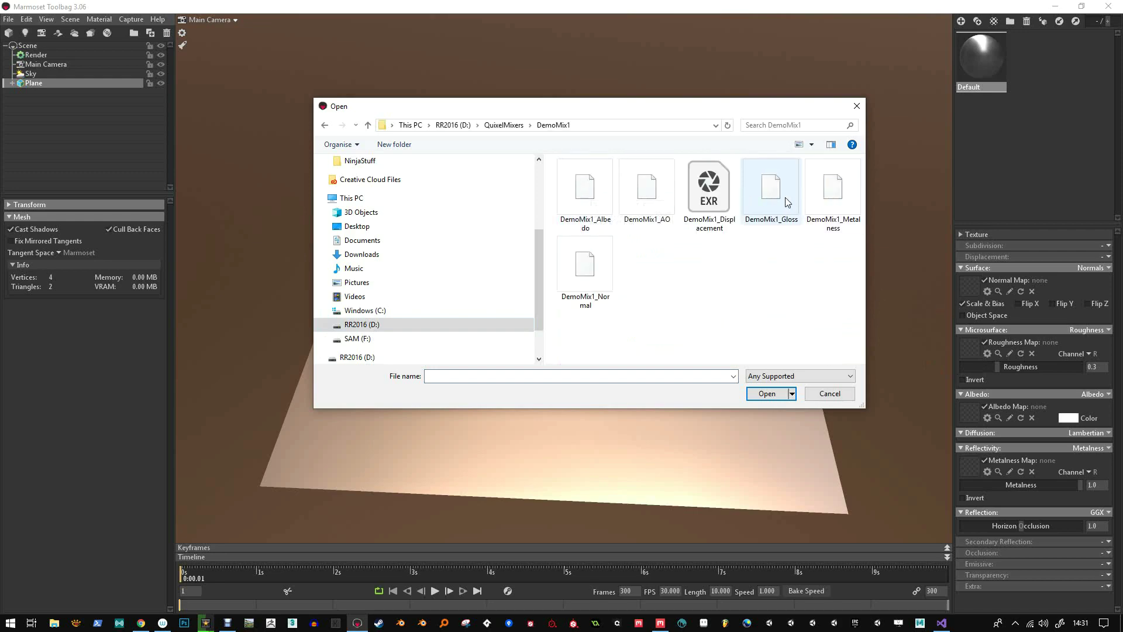
{"action": "double_click", "coordinate": [596, 272]}
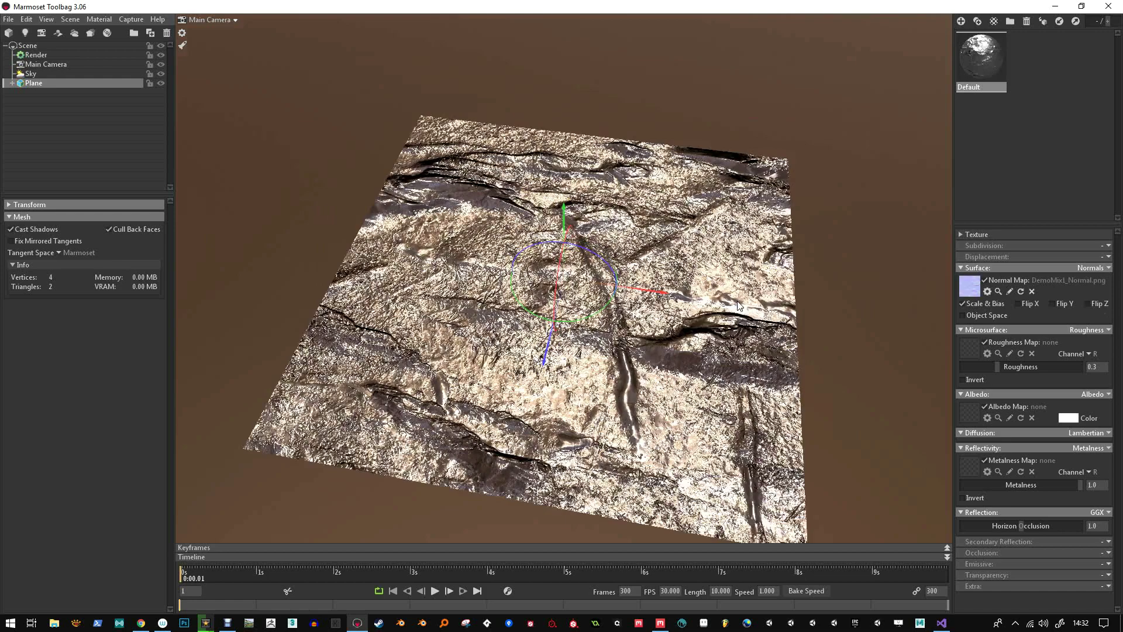
{"action": "left_click_drag", "start_coordinate": [738, 306], "coordinate": [830, 319]}
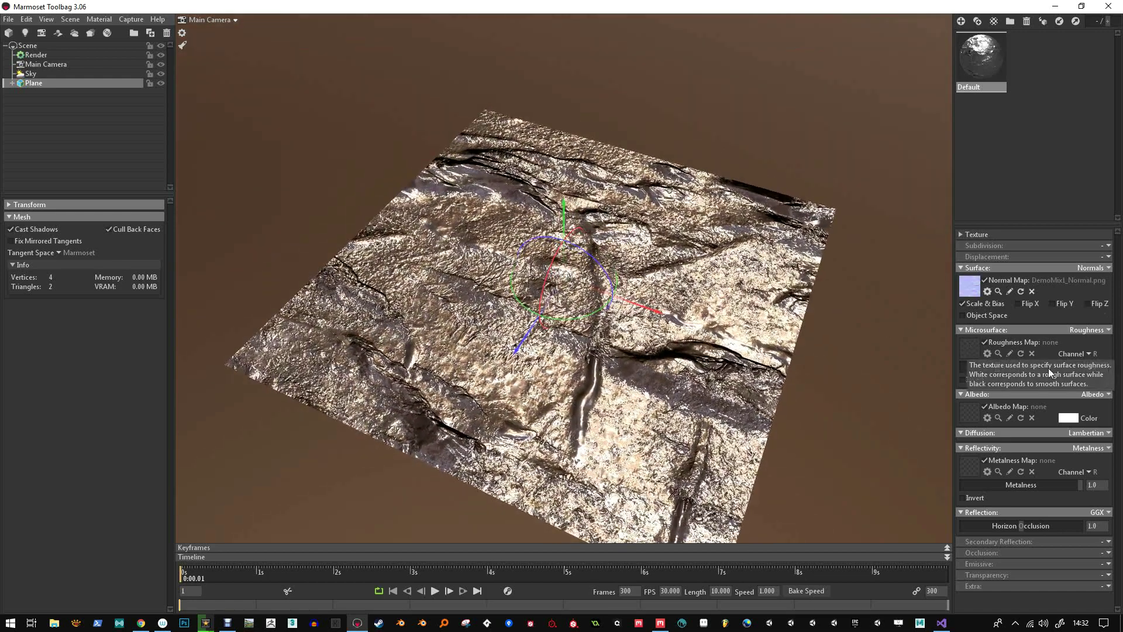
Switch Microsurface to Gloss and load DemoMix1_Gloss as the gloss map.
{"action": "left_click", "coordinate": [1095, 330]}
{"action": "left_click", "coordinate": [1061, 358]}
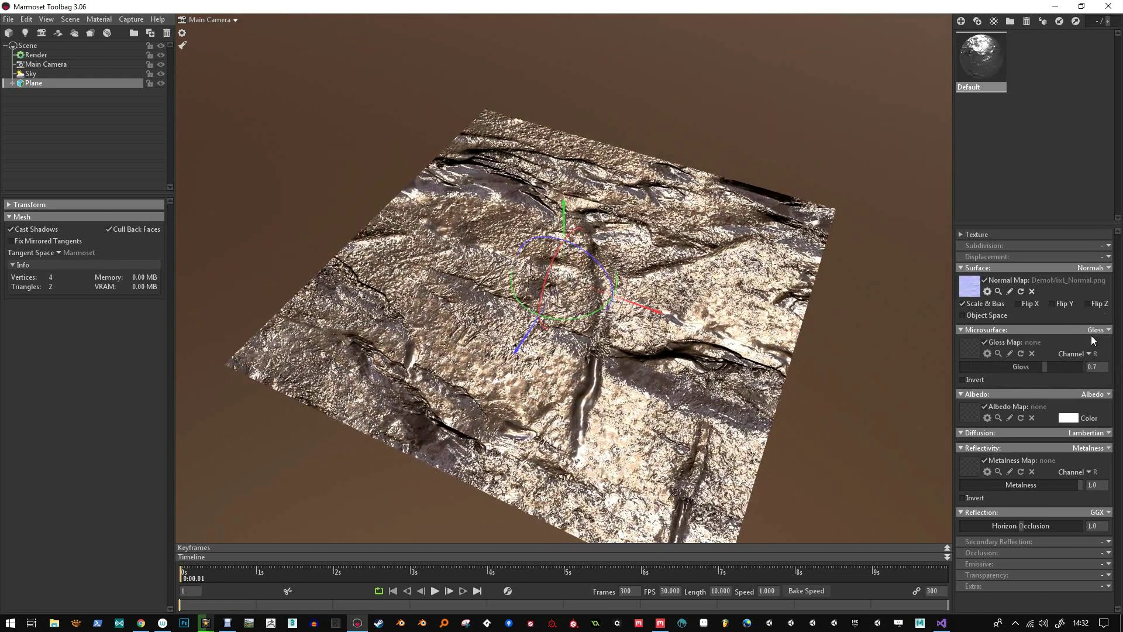
{"action": "left_click", "coordinate": [963, 351]}
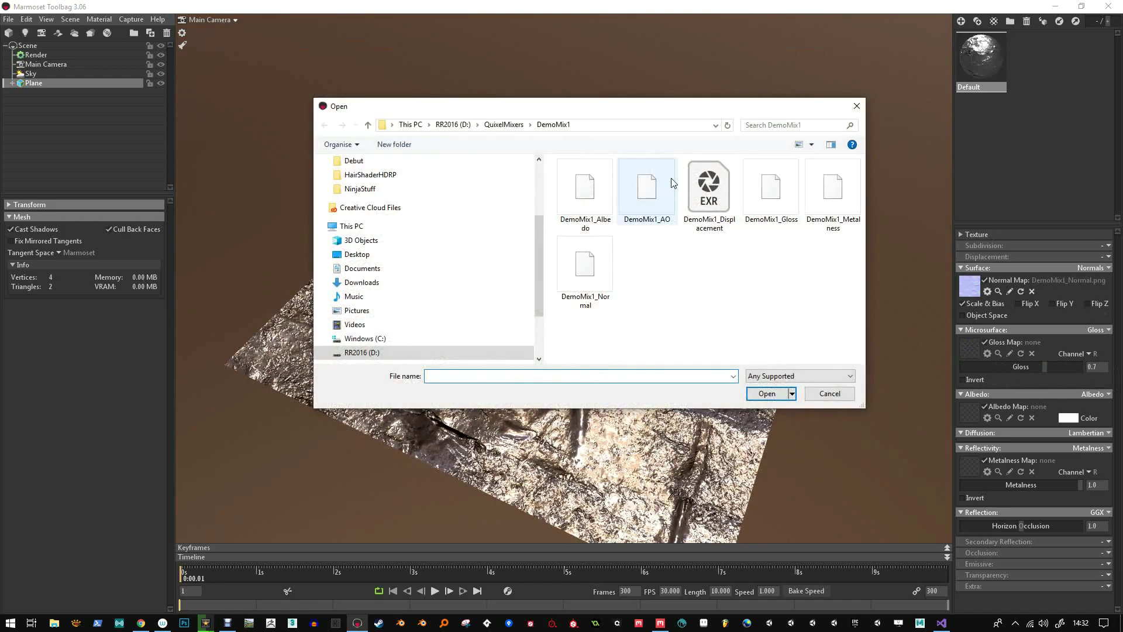
{"action": "double_click", "coordinate": [784, 185]}
{"action": "left_click_drag", "start_coordinate": [784, 184], "coordinate": [868, 198]}
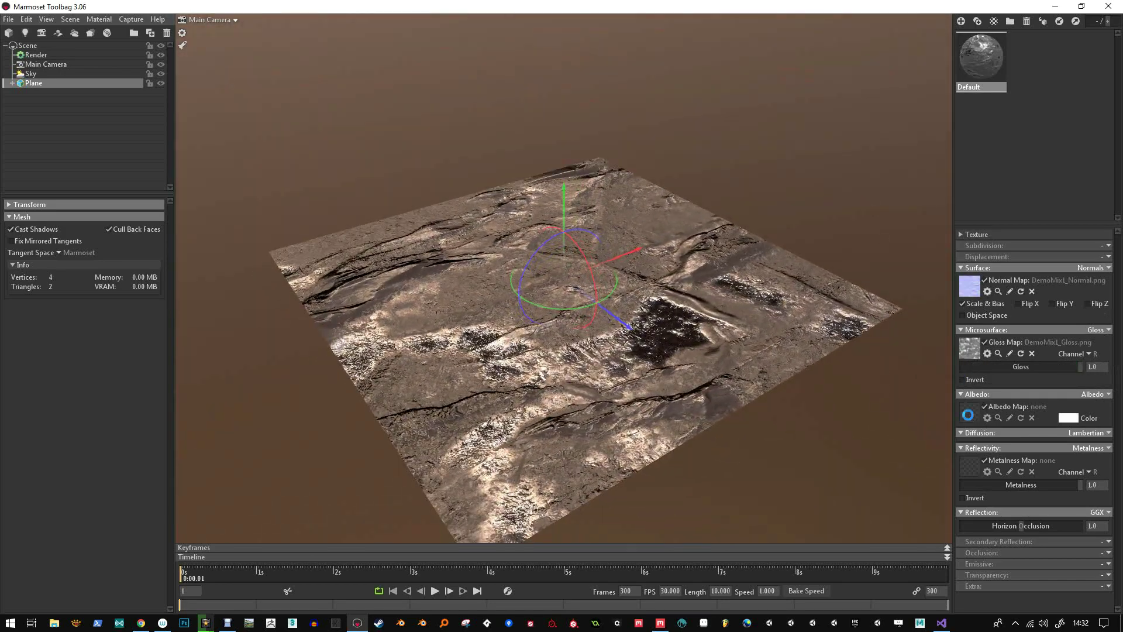
Load DemoMix1_Albedo and DemoMix1_Metalness into the Albedo and Metalness slots.
{"action": "double_click", "coordinate": [596, 200]}
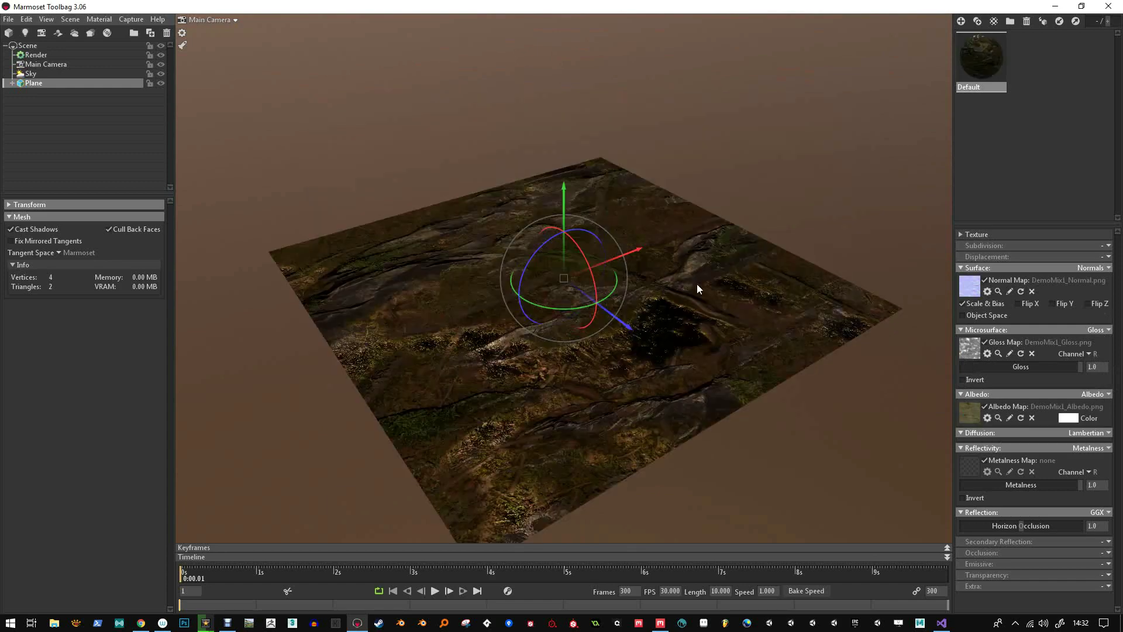
{"action": "left_click_drag", "start_coordinate": [697, 289], "coordinate": [658, 333]}
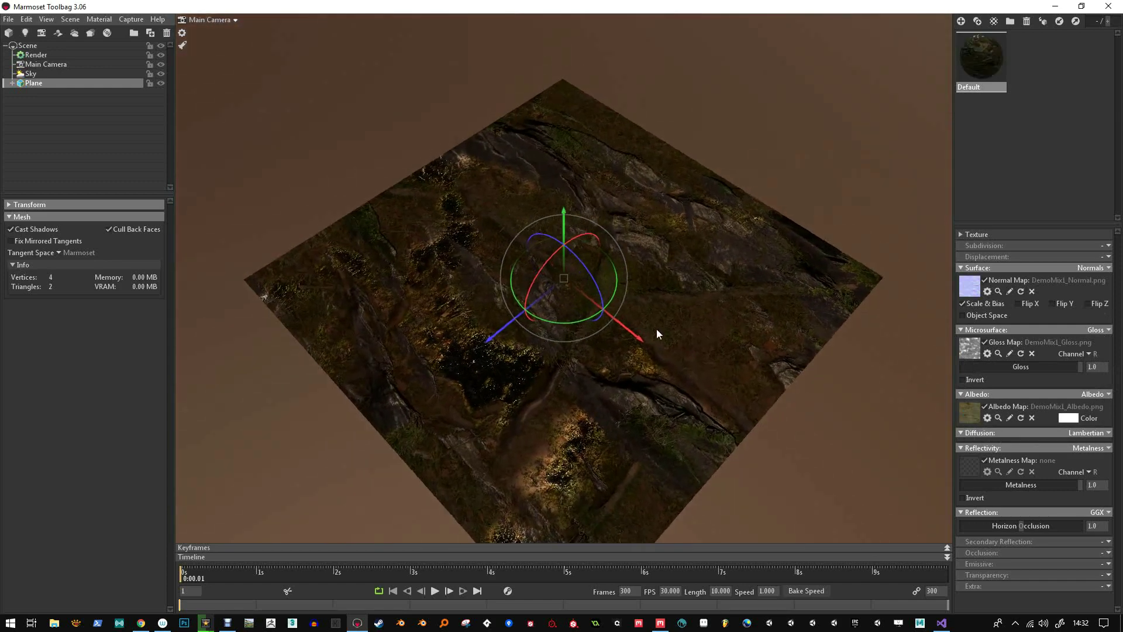
{"action": "left_click", "coordinate": [970, 462]}
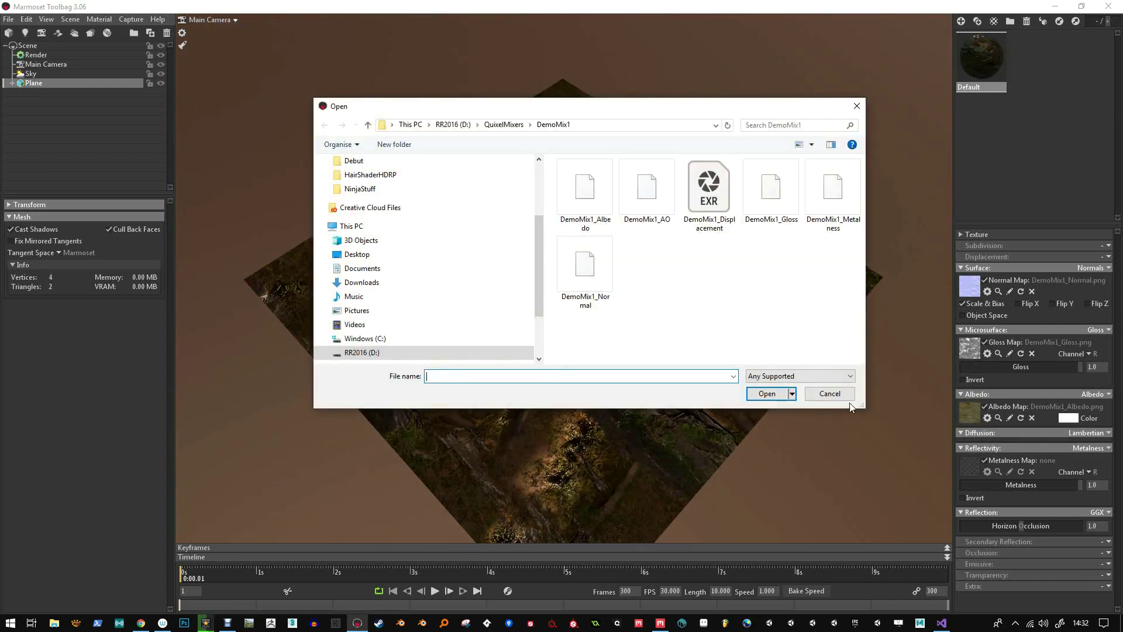
{"action": "double_click", "coordinate": [834, 193]}
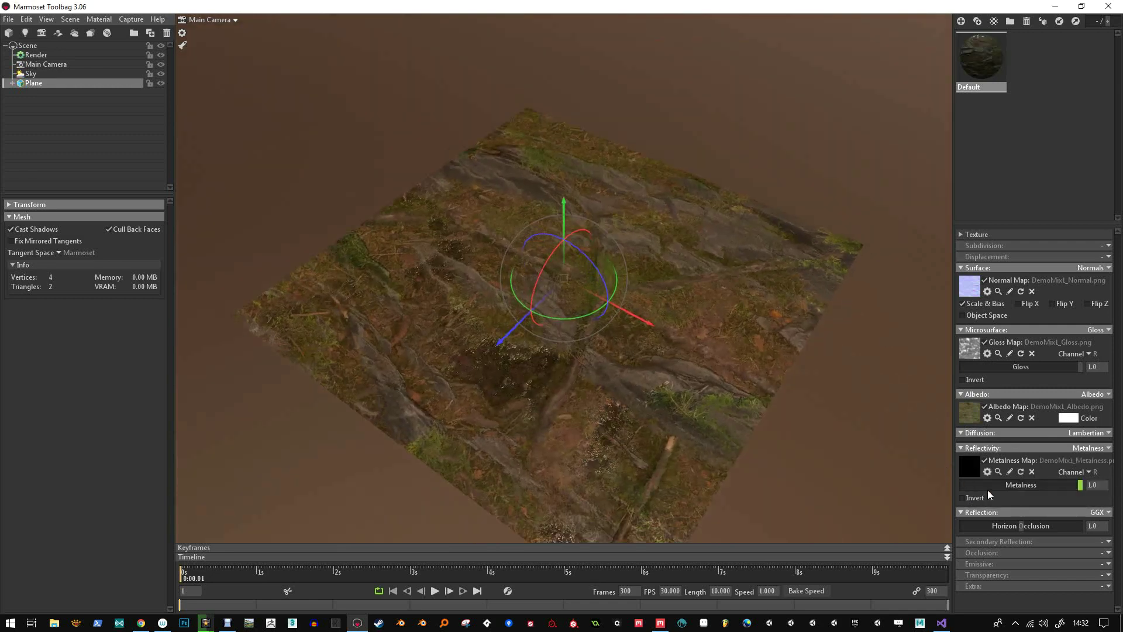
{"action": "left_click_drag", "start_coordinate": [689, 388], "coordinate": [868, 367]}
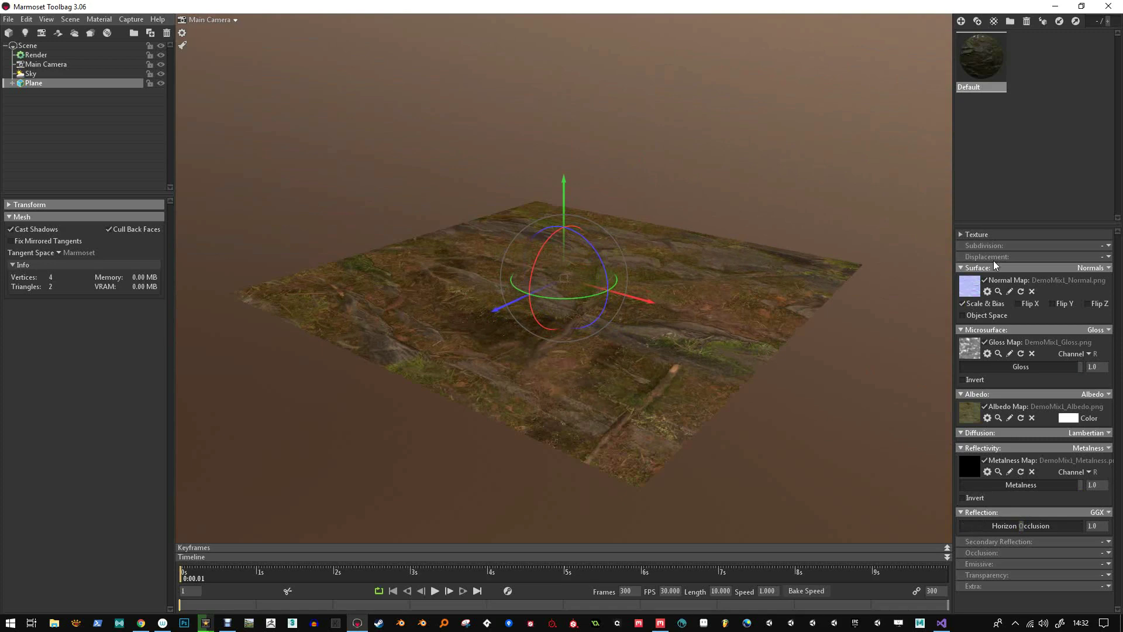
Set Surface to Parallax with DemoMix1_Displacement as the height map.
{"action": "left_click", "coordinate": [1088, 268]}
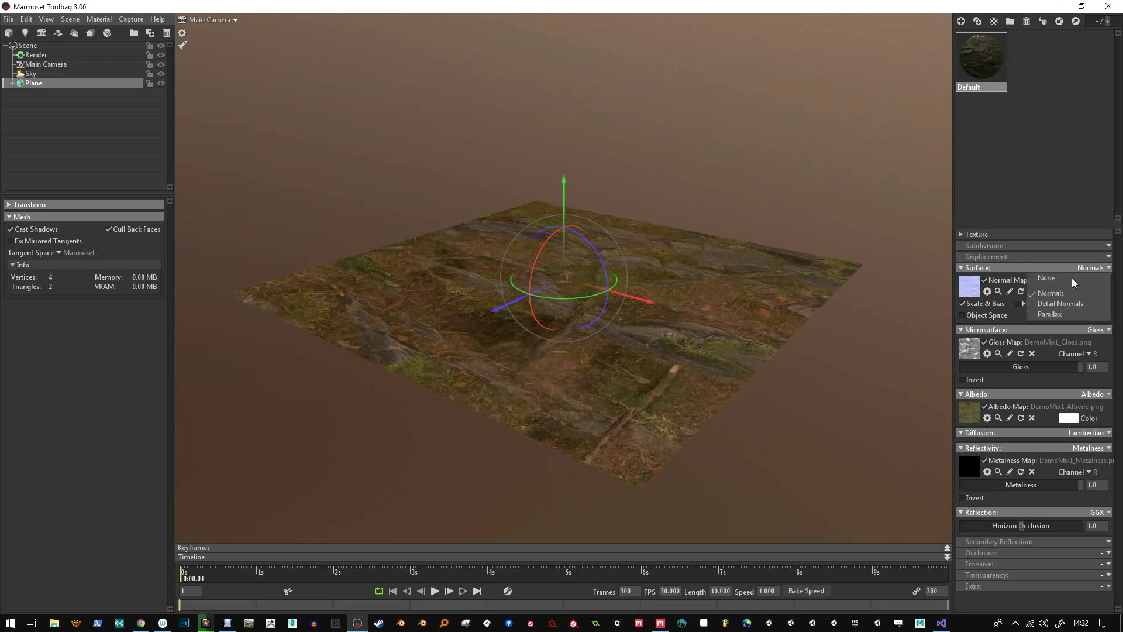
{"action": "left_click", "coordinate": [1056, 314]}
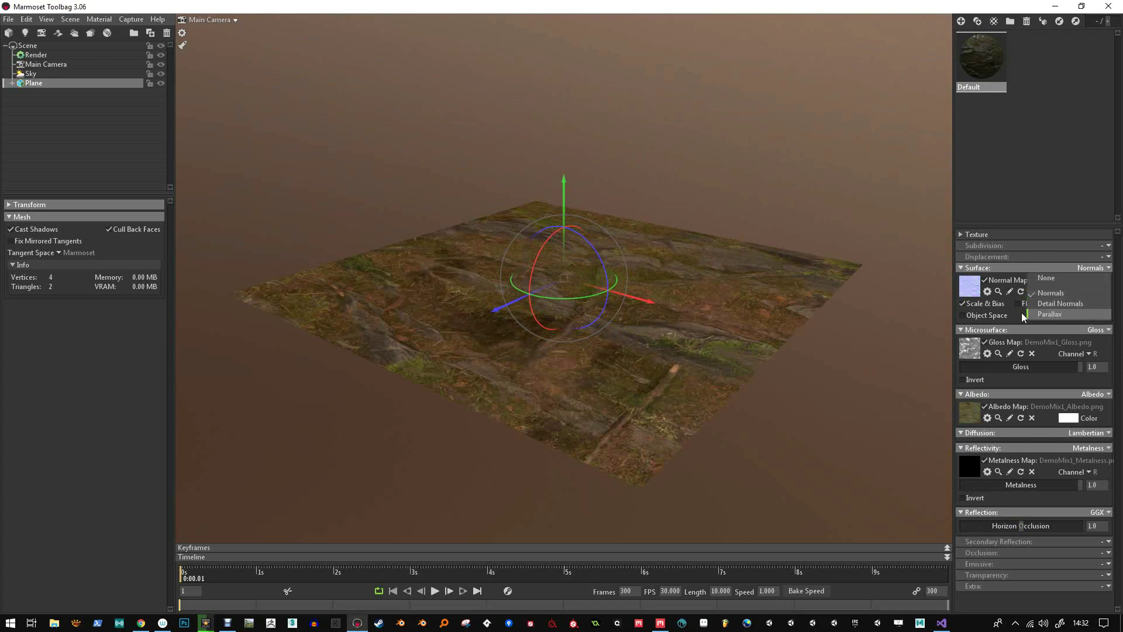
{"action": "left_click", "coordinate": [967, 336]}
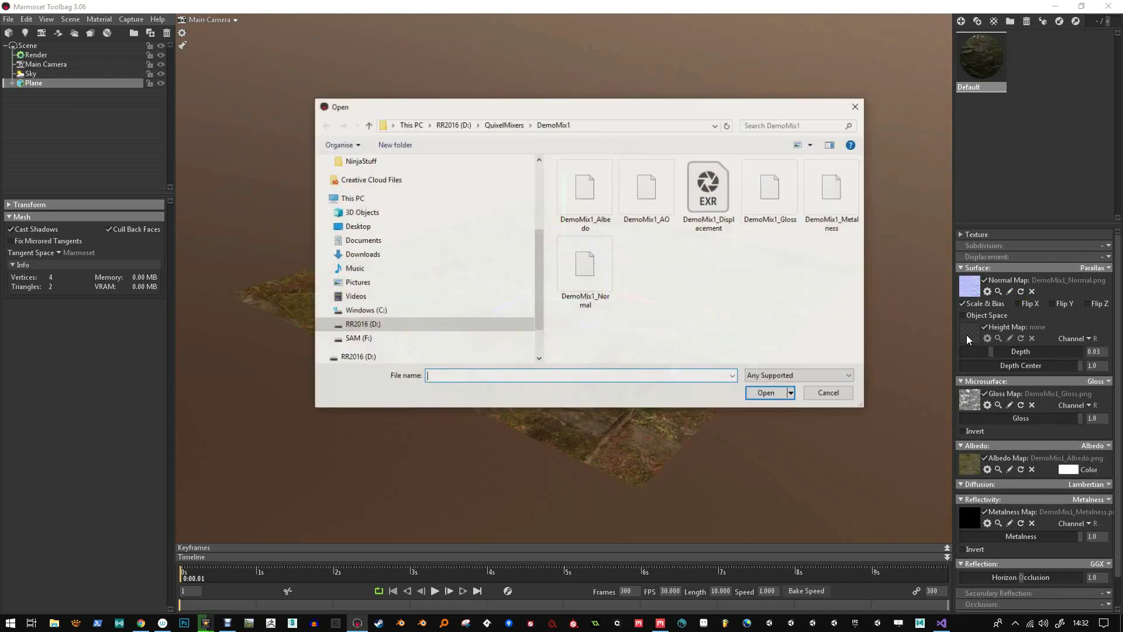
{"action": "double_click", "coordinate": [714, 202]}
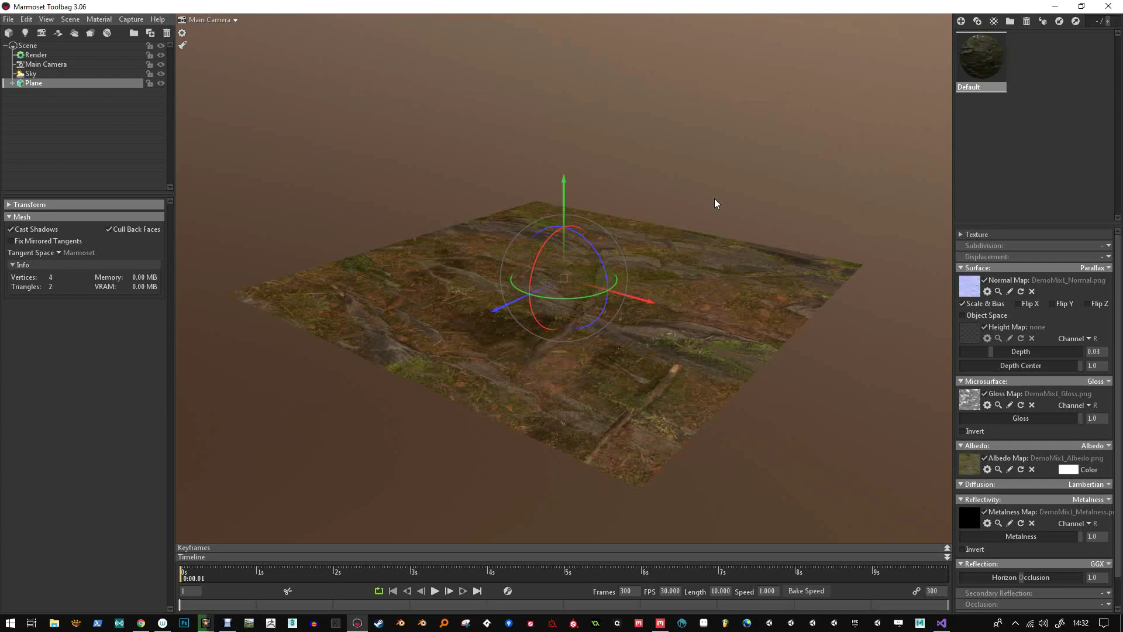
{"action": "left_click_drag", "start_coordinate": [715, 200], "coordinate": [617, 260]}
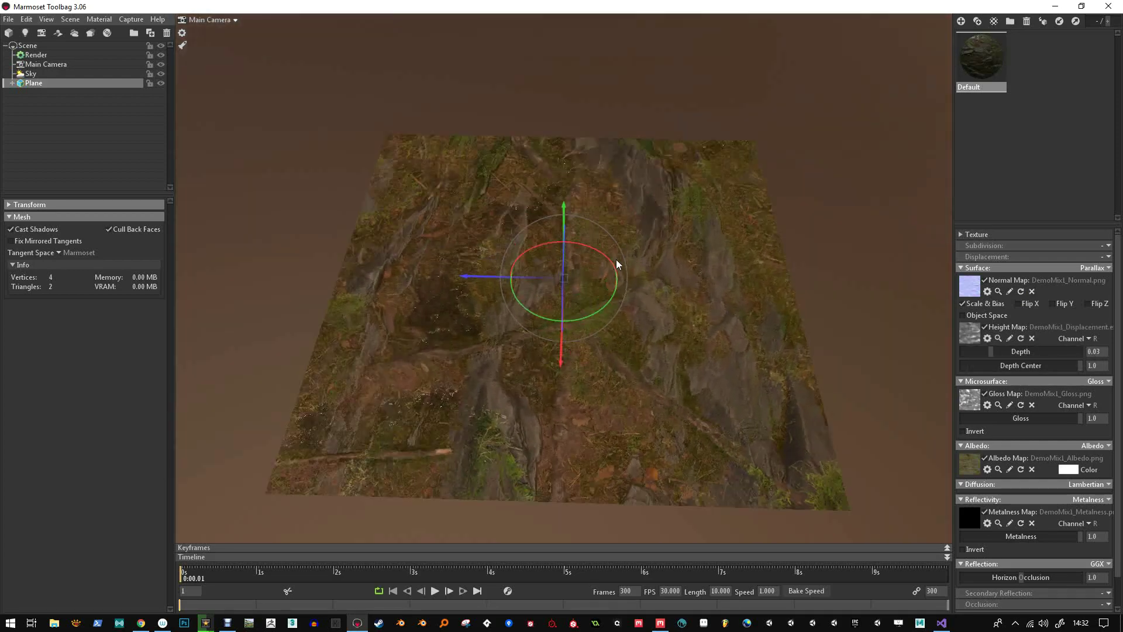
Lower the parallax Height Map Depth from 0.03 to 0.0.
{"action": "mouse_move", "coordinate": [990, 354]}
{"action": "left_mouse_down"}
{"action": "mouse_move", "coordinate": [959, 354]}
{"action": "mouse_move", "coordinate": [975, 355]}
{"action": "left_mouse_up"}
{"action": "mouse_move", "coordinate": [734, 319]}
{"action": "left_mouse_down"}
{"action": "mouse_move", "coordinate": [719, 311]}
{"action": "mouse_move", "coordinate": [722, 253]}
{"action": "mouse_move", "coordinate": [676, 281]}
{"action": "mouse_move", "coordinate": [747, 314]}
{"action": "mouse_move", "coordinate": [525, 300]}
{"action": "mouse_move", "coordinate": [662, 312]}
{"action": "mouse_move", "coordinate": [607, 293]}
{"action": "mouse_move", "coordinate": [647, 349]}
{"action": "mouse_move", "coordinate": [609, 303]}
{"action": "mouse_move", "coordinate": [559, 305]}
{"action": "mouse_move", "coordinate": [499, 402]}
{"action": "mouse_move", "coordinate": [456, 406]}
{"action": "mouse_move", "coordinate": [527, 411]}
{"action": "left_mouse_up"}
{"action": "left_click_drag", "start_coordinate": [988, 353], "coordinate": [953, 351]}
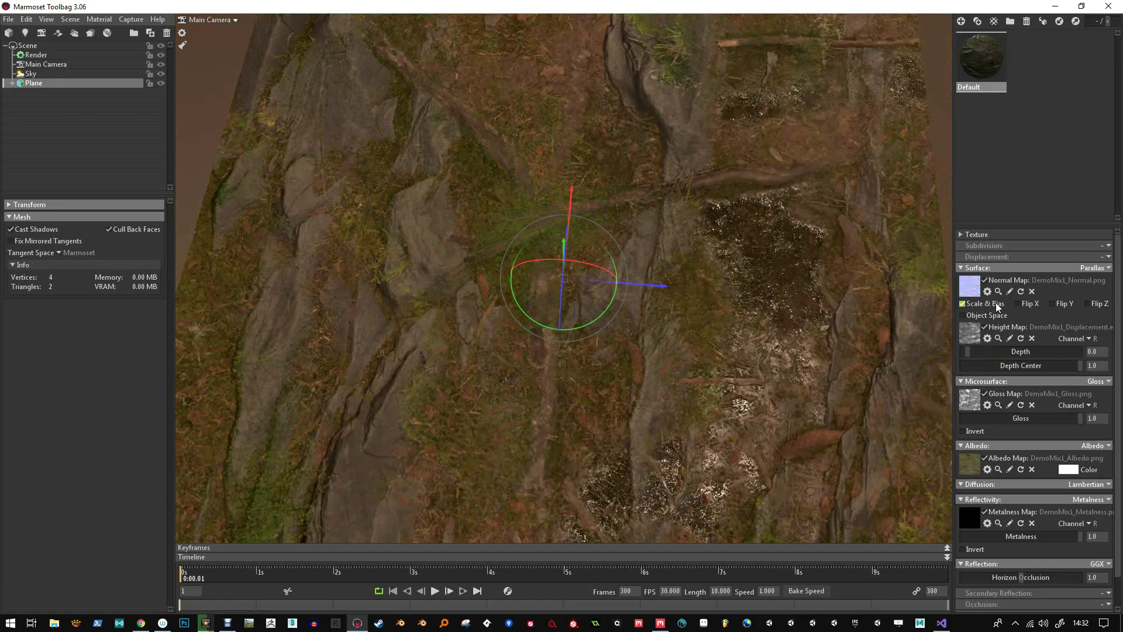
Set Displacement to Height using DemoMix1_Displacement as the displacement map.
{"action": "left_click", "coordinate": [1108, 257]}
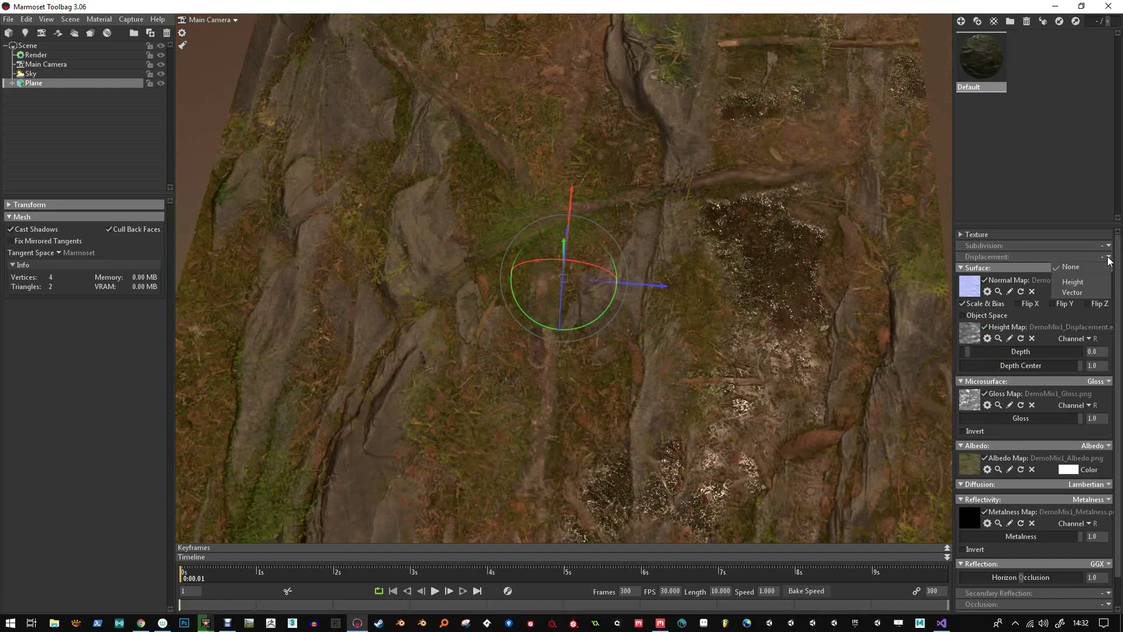
{"action": "left_click", "coordinate": [1082, 283]}
{"action": "left_click", "coordinate": [973, 280]}
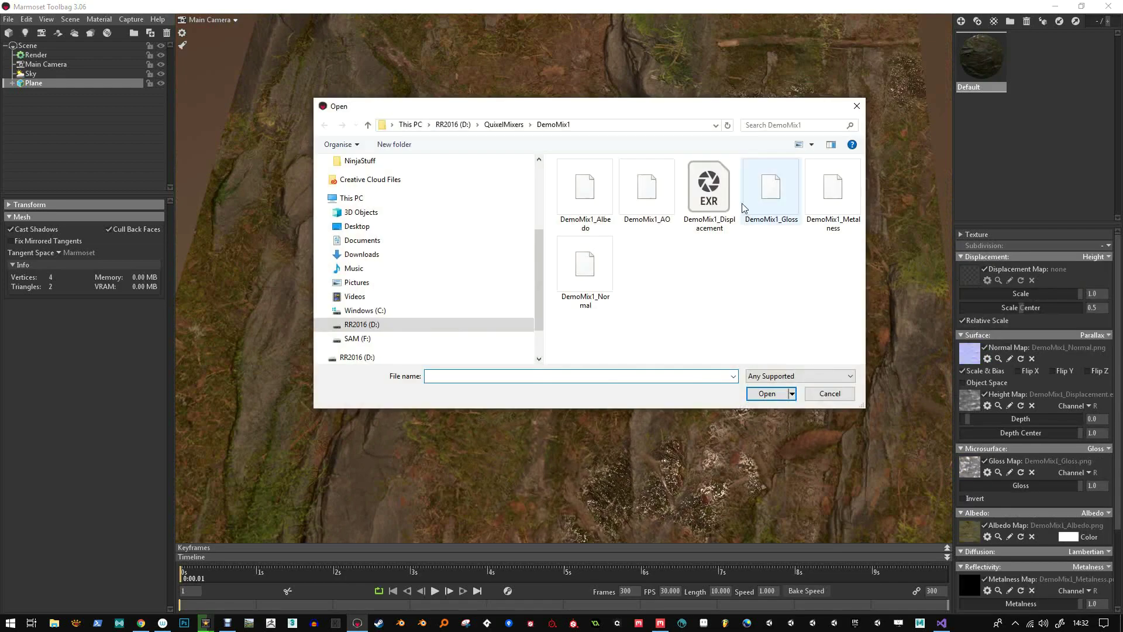
{"action": "double_click", "coordinate": [706, 190]}
Switch the material's Surface mode from Parallax back to Normals.
{"action": "left_click_drag", "start_coordinate": [736, 274], "coordinate": [656, 318]}
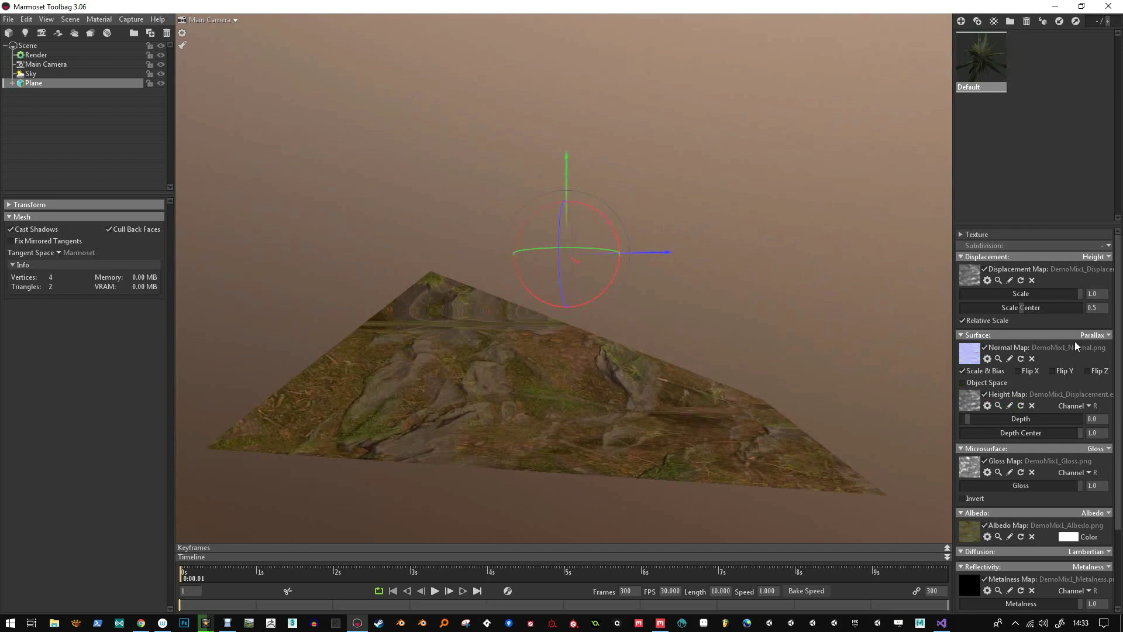
{"action": "left_click", "coordinate": [1092, 335]}
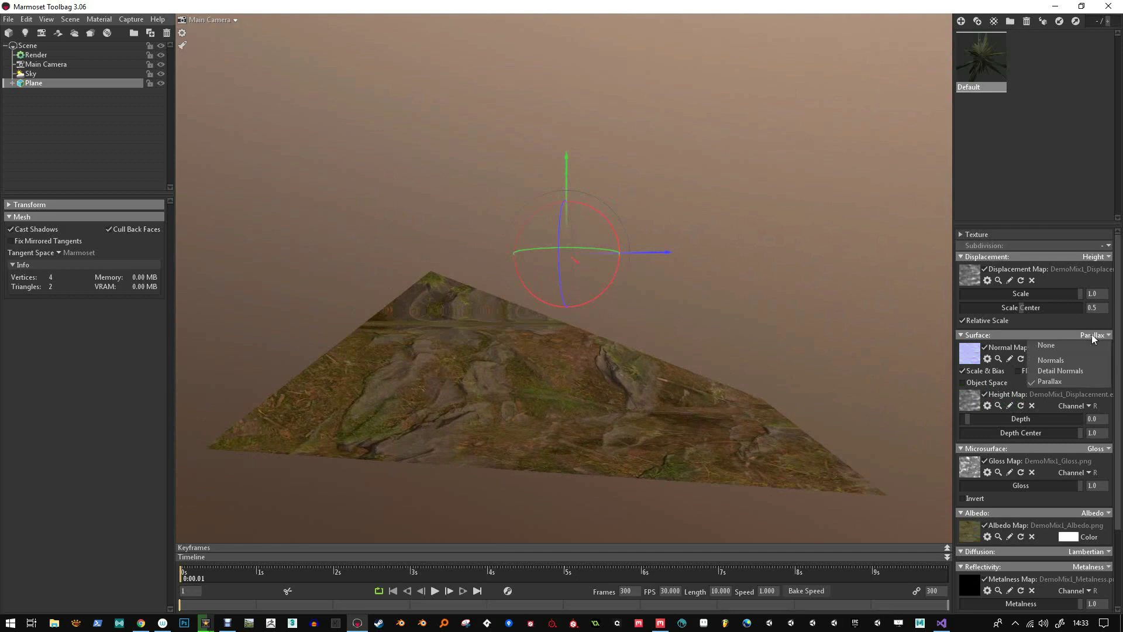
{"action": "left_click", "coordinate": [1068, 359]}
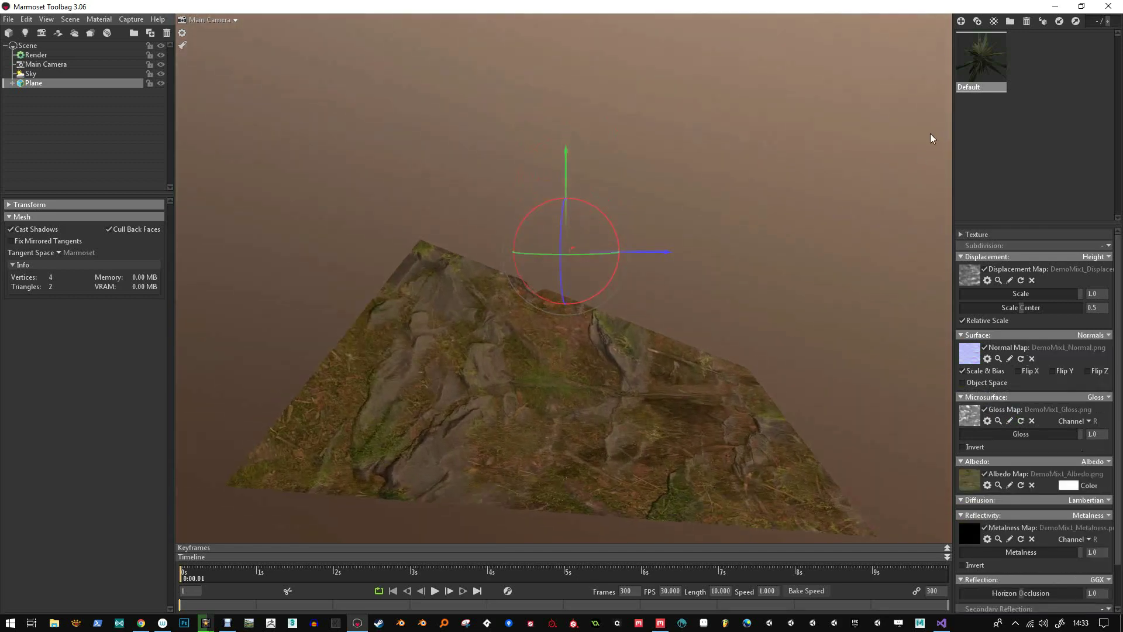
Set Subdivision to PN Triangles and raise tessellation from 128 to about 169.
{"action": "left_click", "coordinate": [1109, 246]}
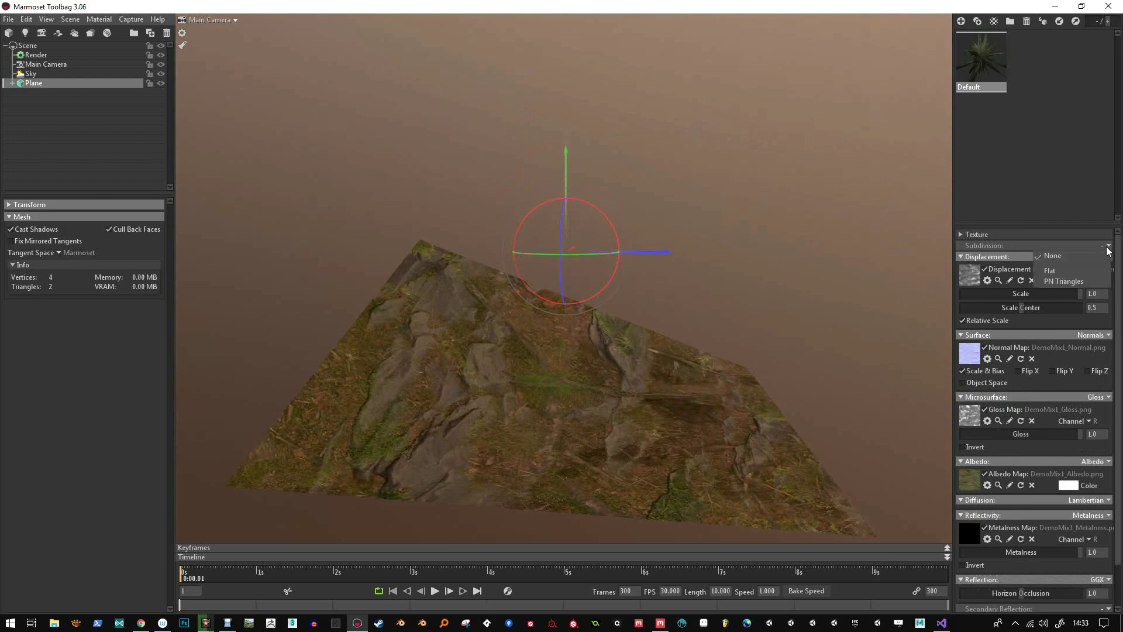
{"action": "left_click", "coordinate": [1070, 282]}
{"action": "left_click_drag", "start_coordinate": [750, 331], "coordinate": [682, 356]}
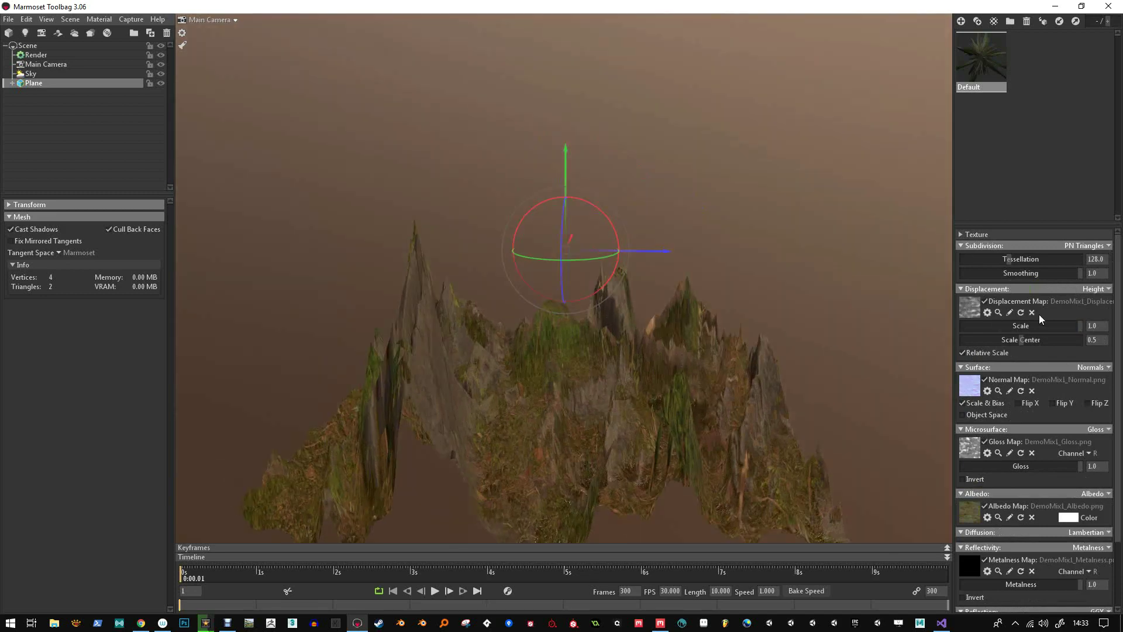
{"action": "left_click_drag", "start_coordinate": [1007, 260], "coordinate": [1062, 274]}
Tune the displacement scale down to gentle relief and set Scale Center to 0.5.
{"action": "left_click_drag", "start_coordinate": [1075, 323], "coordinate": [1019, 326]}
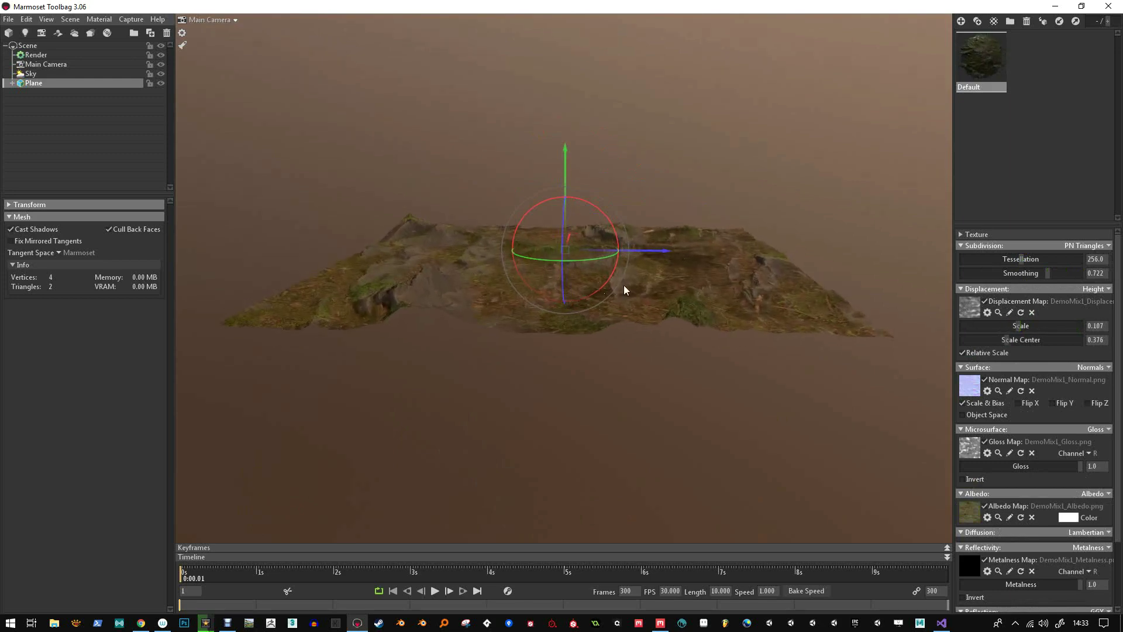
{"action": "left_click_drag", "start_coordinate": [623, 285], "coordinate": [676, 324]}
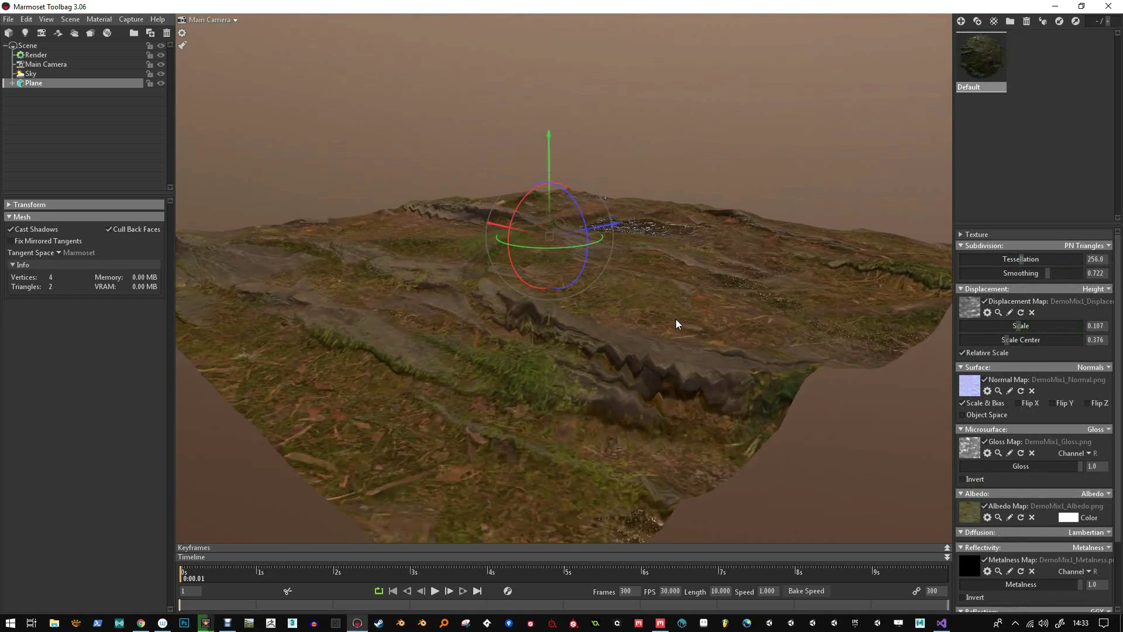
{"action": "left_click_drag", "start_coordinate": [1001, 340], "coordinate": [1100, 349]}
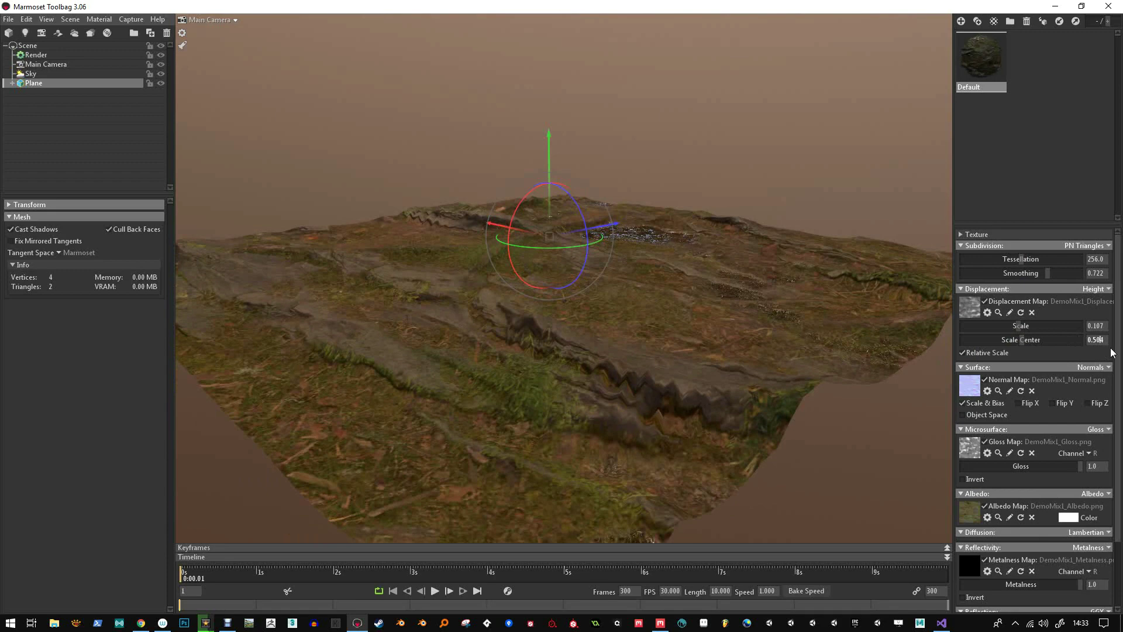
{"action": "type", "text": "0.5"}
{"action": "key", "text": "Return"}
{"action": "mouse_move", "coordinate": [1021, 327]}
{"action": "left_mouse_down"}
{"action": "mouse_move", "coordinate": [987, 326]}
{"action": "mouse_move", "coordinate": [1020, 328]}
{"action": "left_mouse_up"}
Switch Subdivision to Flat and settle tessellation at 773.2.
{"action": "left_click_drag", "start_coordinate": [1023, 262], "coordinate": [1049, 265]}
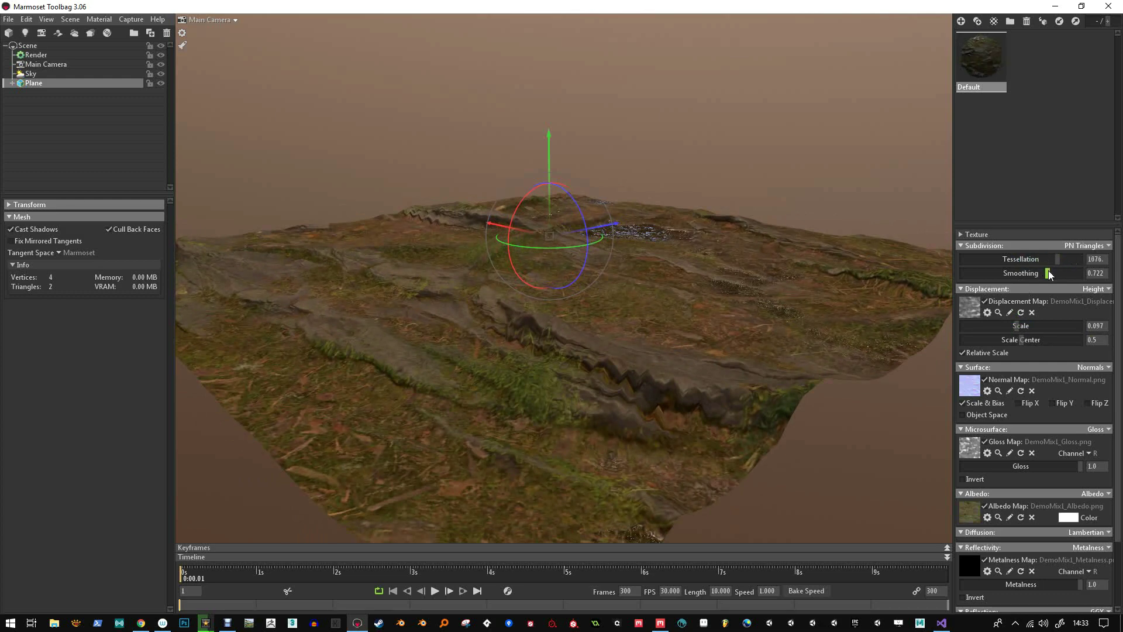
{"action": "left_click", "coordinate": [1080, 246]}
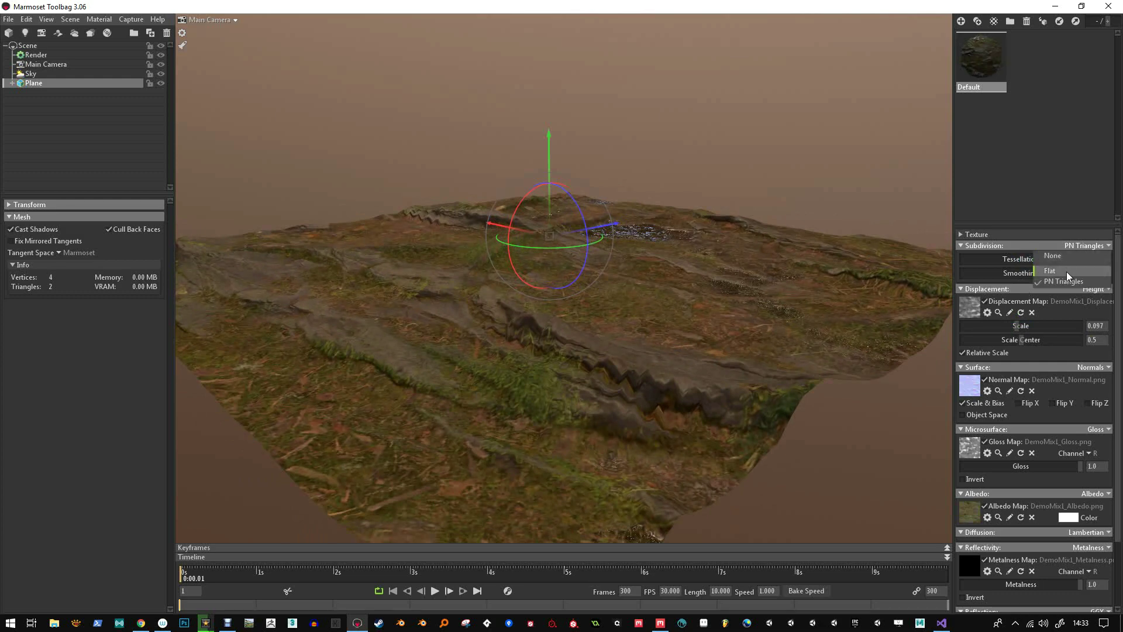
{"action": "left_click", "coordinate": [1066, 271]}
{"action": "left_click_drag", "start_coordinate": [705, 354], "coordinate": [816, 347]}
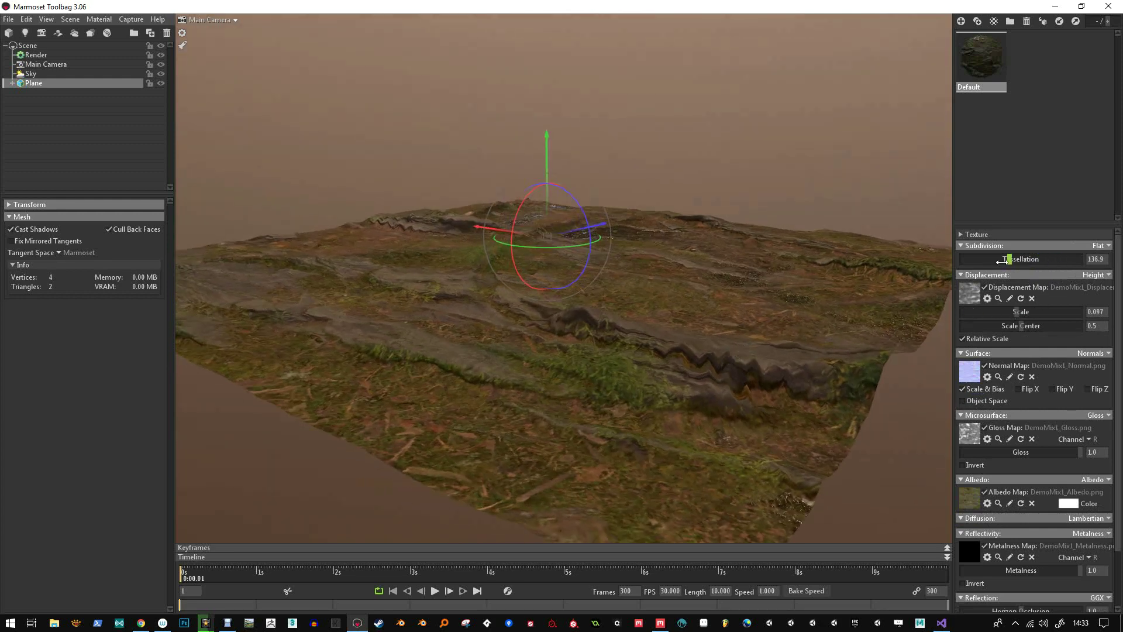
{"action": "left_click_drag", "start_coordinate": [1002, 261], "coordinate": [1000, 262]}
{"action": "left_click_drag", "start_coordinate": [1070, 266], "coordinate": [1005, 265]}
{"action": "scroll", "coordinate": [824, 349], "scroll_direction": "up", "scroll_amount": 5}
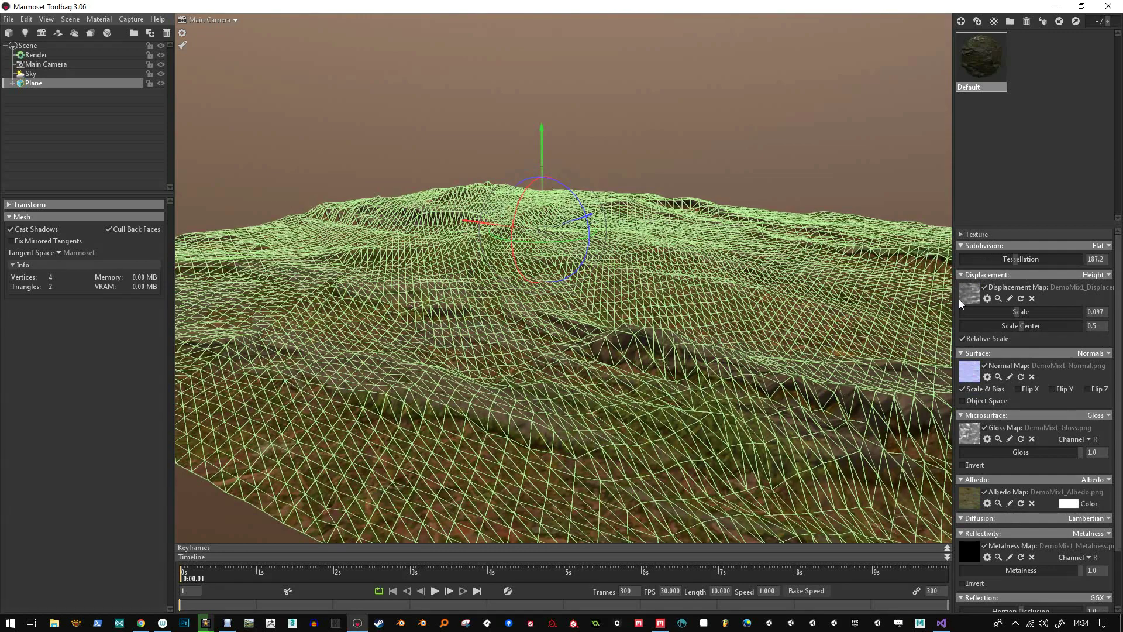
{"action": "left_click_drag", "start_coordinate": [1022, 260], "coordinate": [1036, 262]}
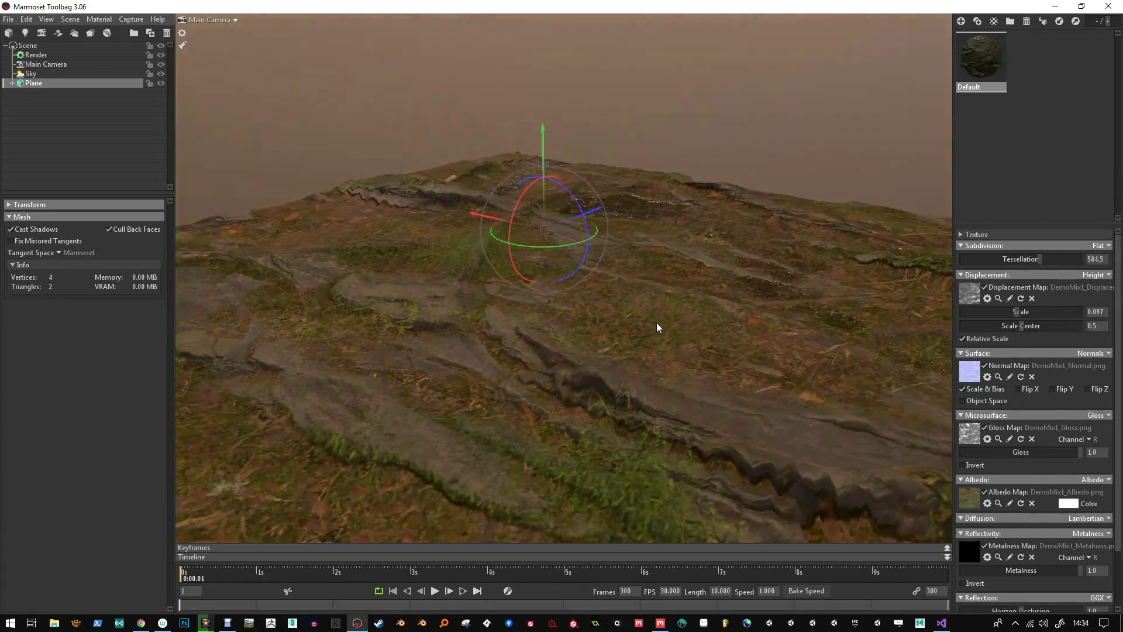
{"action": "scroll", "coordinate": [656, 322], "scroll_direction": "down", "scroll_amount": 5}
{"action": "left_click_drag", "start_coordinate": [652, 295], "coordinate": [594, 355]}
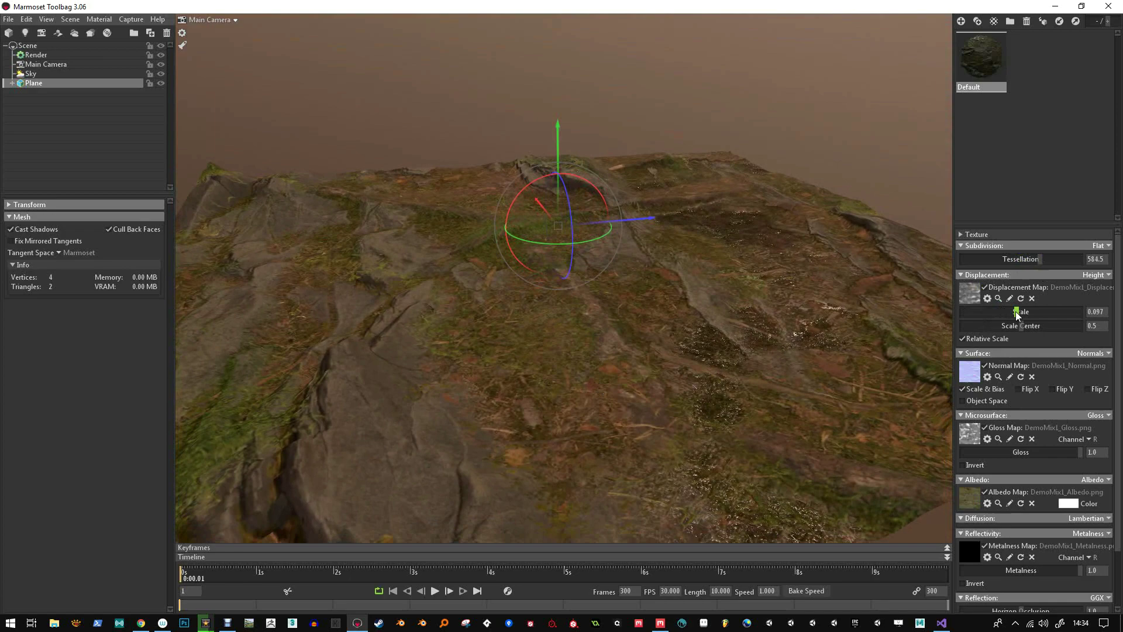
{"action": "left_click_drag", "start_coordinate": [752, 375], "coordinate": [728, 370]}
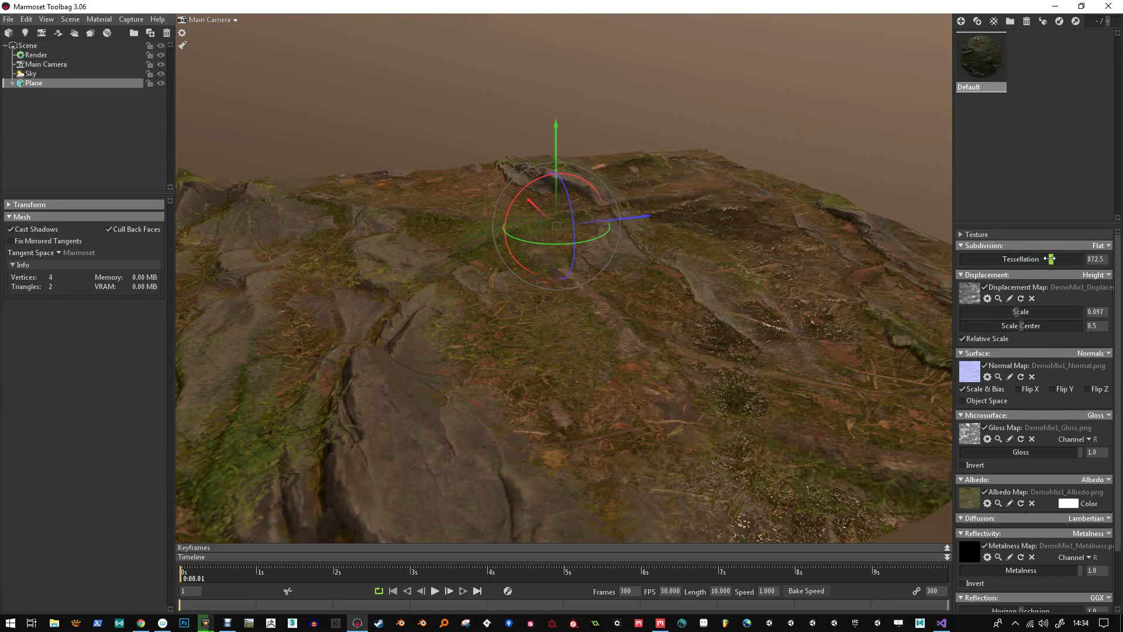
{"action": "left_click_drag", "start_coordinate": [843, 255], "coordinate": [614, 391]}
Duplicate the terrain with Ctrl+D and move Plane Copy along X beside the original.
{"action": "right_click_drag", "start_coordinate": [613, 386], "coordinate": [612, 318]}
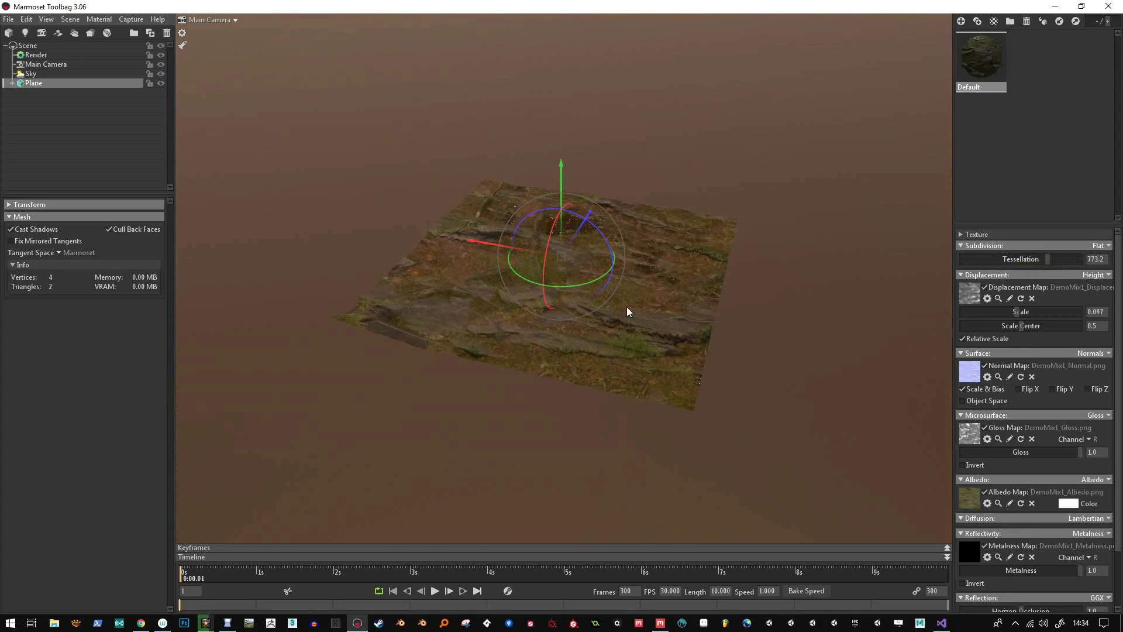
{"action": "key", "text": "ctrl+d"}
{"action": "left_click_drag", "start_coordinate": [482, 243], "coordinate": [647, 283]}
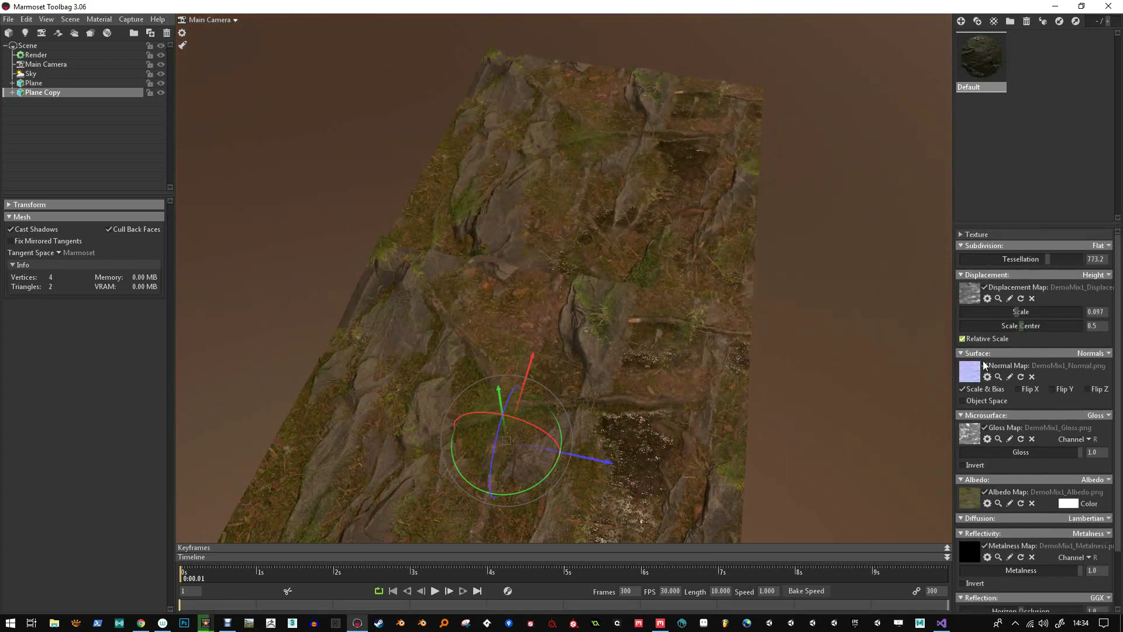
Set the terrain material's Texture Tiling to 2.0.
{"action": "left_click", "coordinate": [968, 296]}
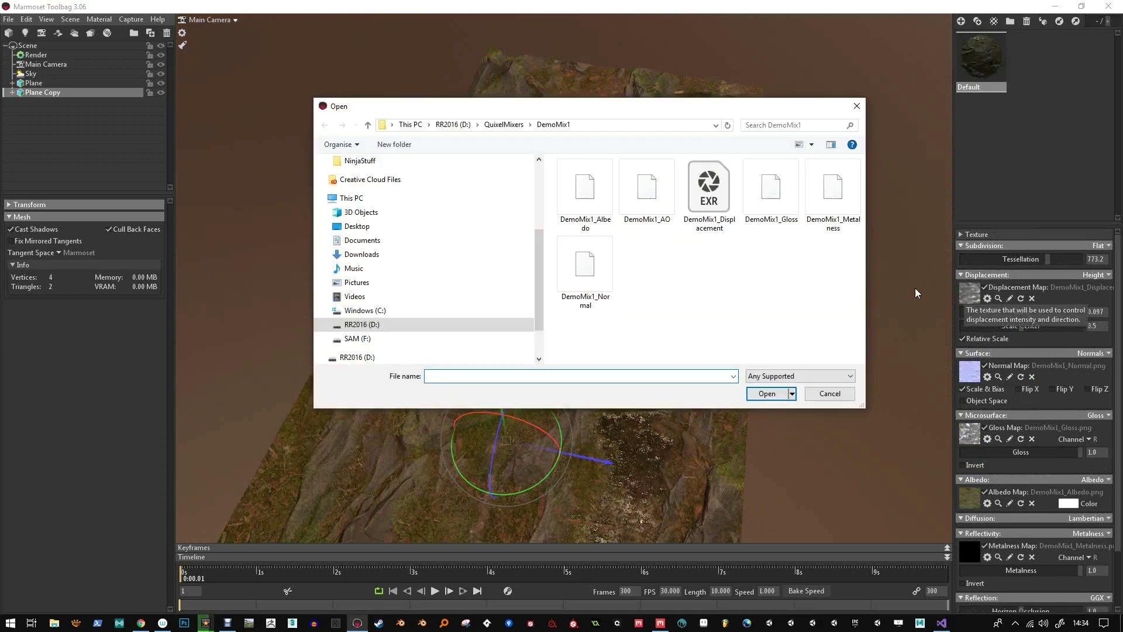
{"action": "left_click", "coordinate": [841, 396]}
{"action": "left_click", "coordinate": [960, 234]}
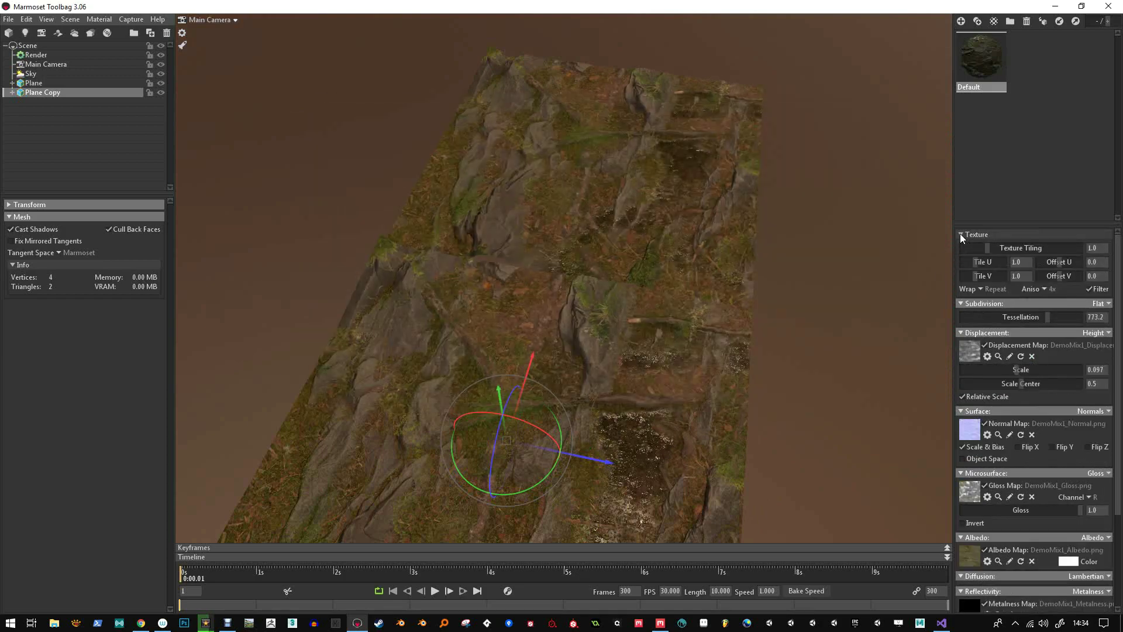
{"action": "left_click_drag", "start_coordinate": [994, 246], "coordinate": [1002, 250]}
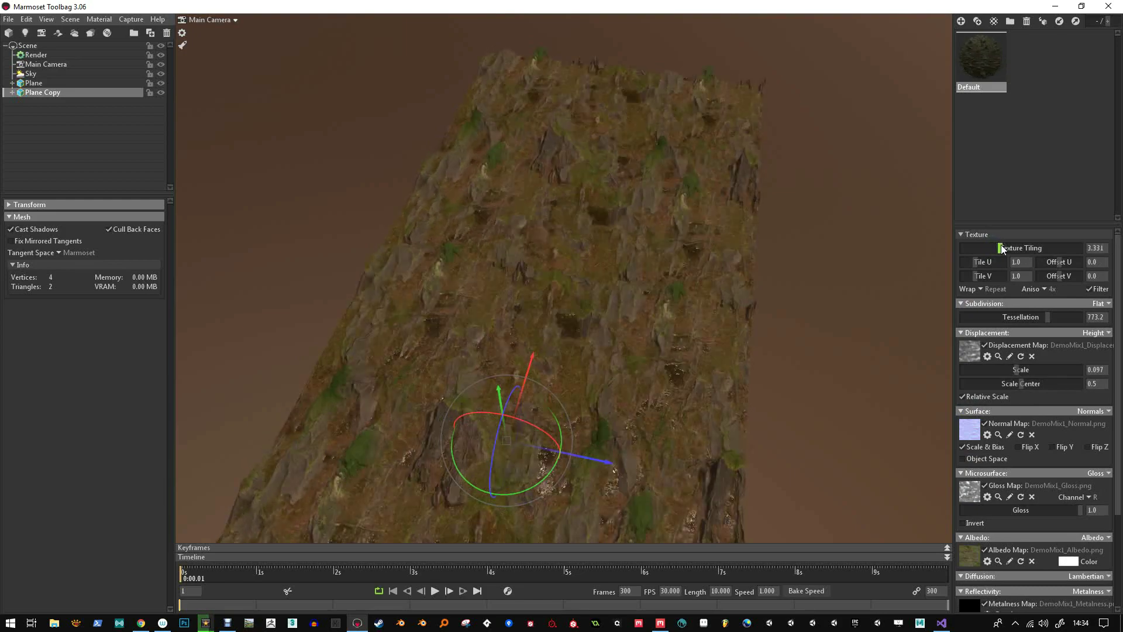
{"action": "double_click", "coordinate": [1102, 248]}
{"action": "type", "text": "2"}
{"action": "key", "text": "Return"}
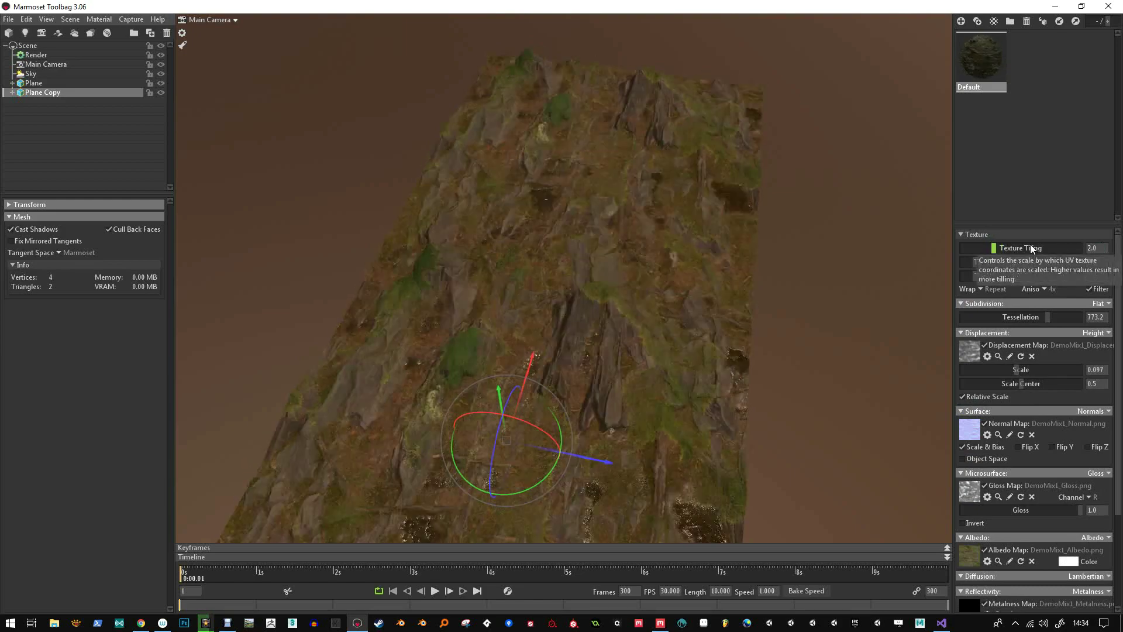
{"action": "left_click_drag", "start_coordinate": [682, 286], "coordinate": [682, 239]}
{"action": "scroll", "coordinate": [478, 246], "scroll_direction": "up", "scroll_amount": 5}
Light the scene with the Forest Path sky preset.
{"action": "left_click", "coordinate": [44, 75]}
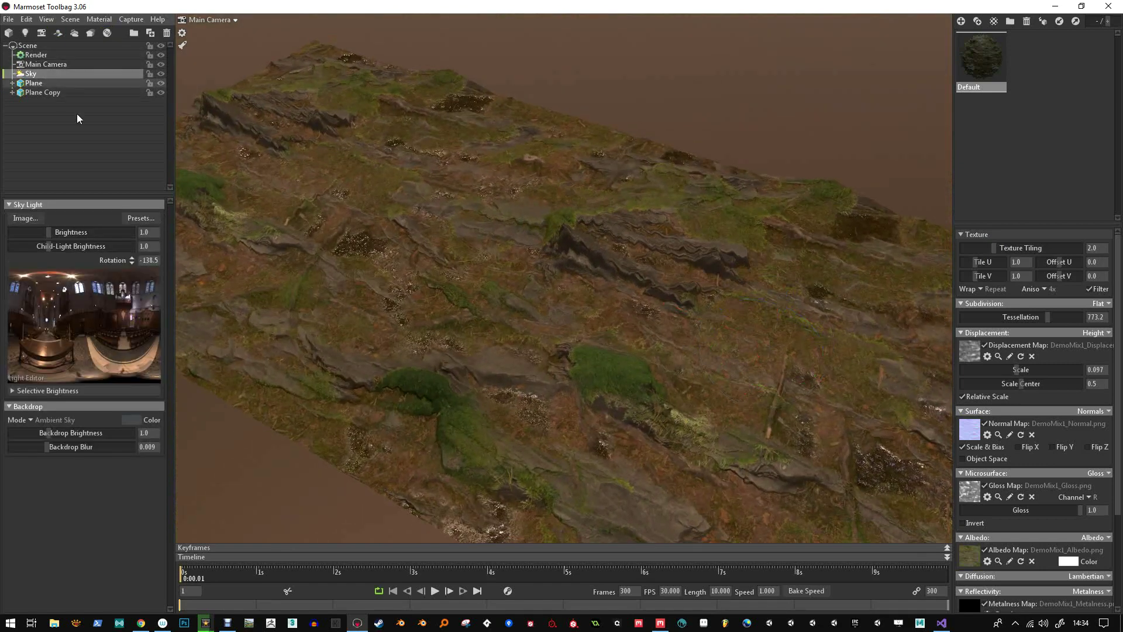
{"action": "left_click", "coordinate": [146, 218]}
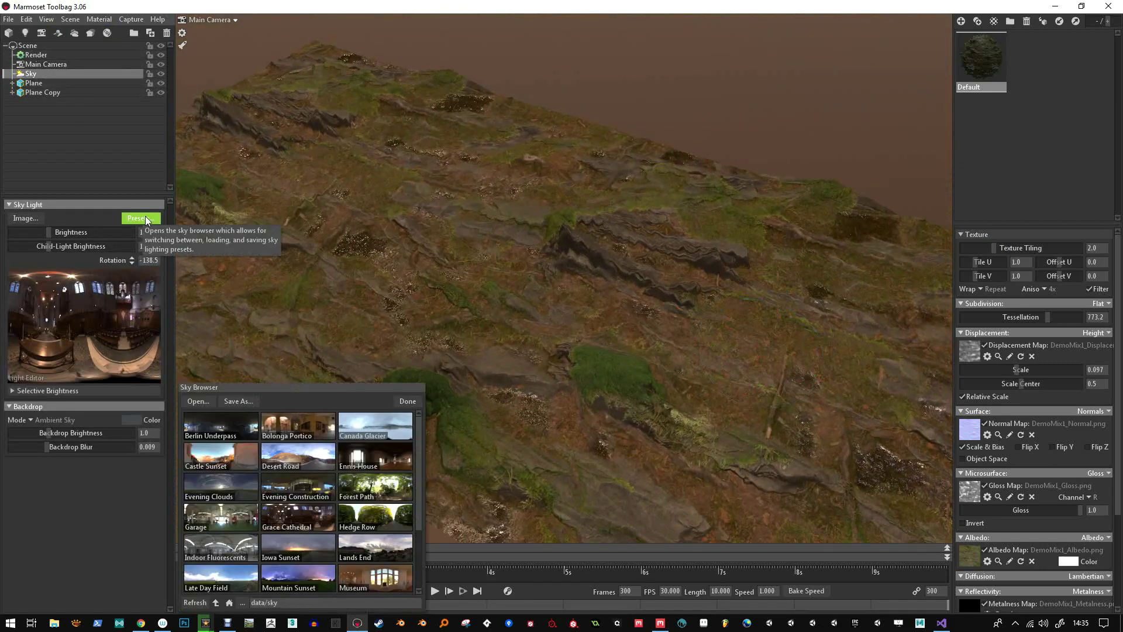
{"action": "left_click", "coordinate": [381, 493]}
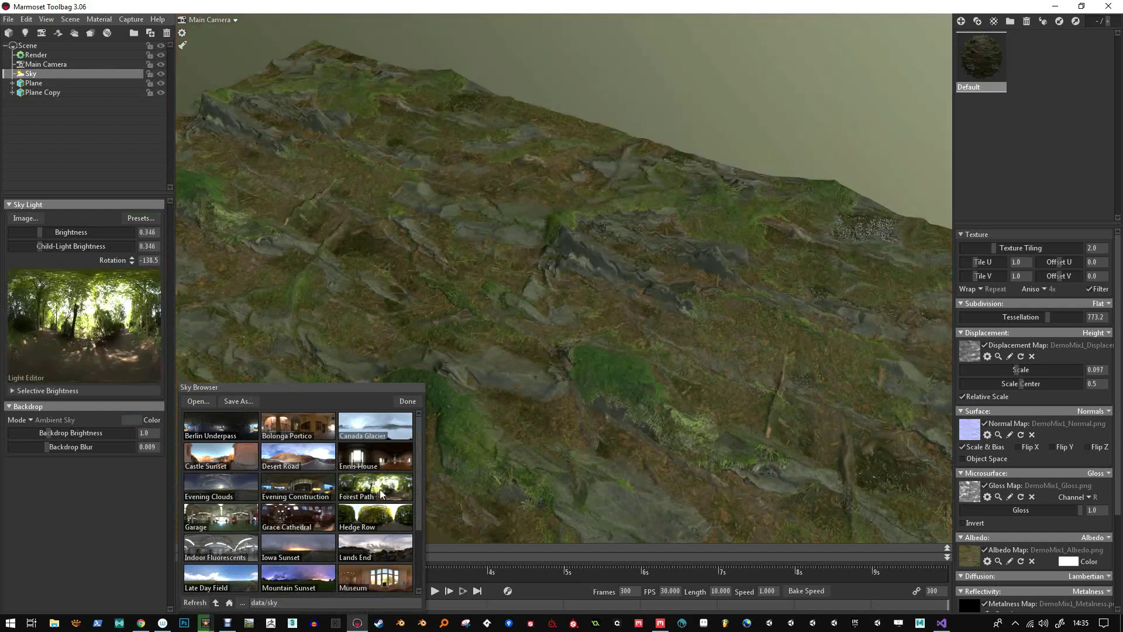
{"action": "left_click_drag", "start_coordinate": [551, 354], "coordinate": [714, 276]}
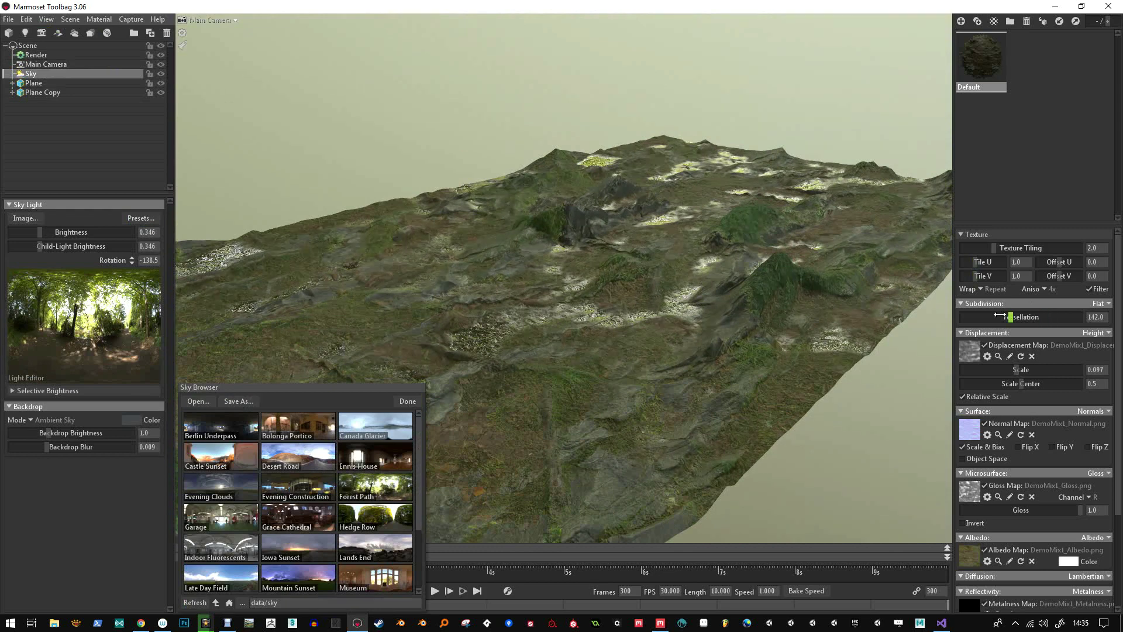
Switch subdivision back to PN Triangles and lower tessellation toward 397.9.
{"action": "left_click_drag", "start_coordinate": [1045, 317], "coordinate": [1009, 317]}
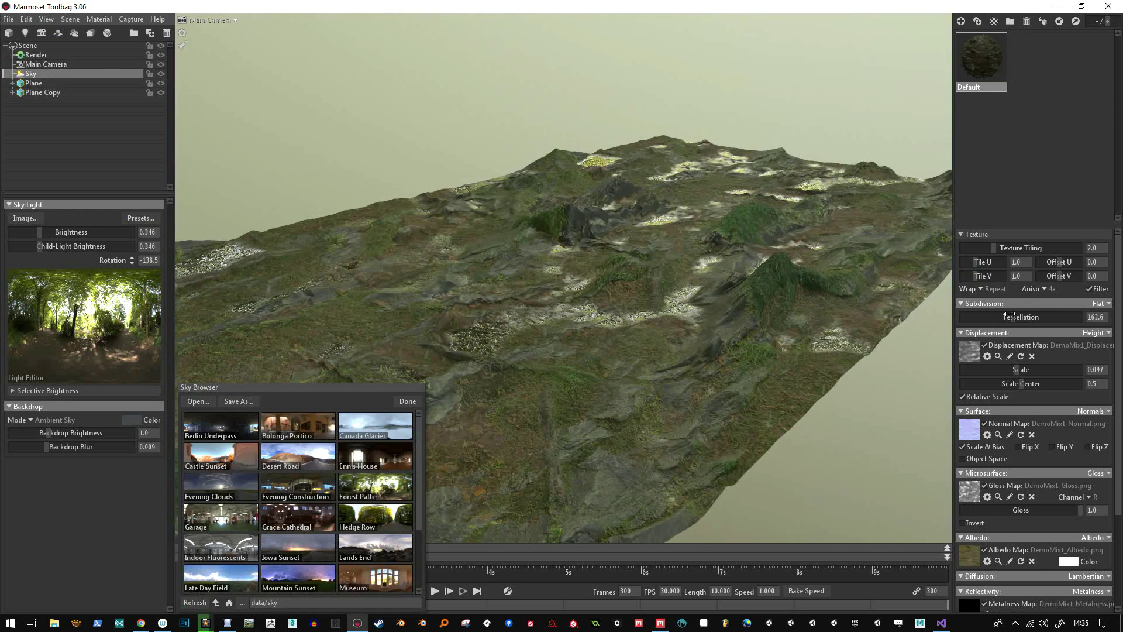
{"action": "left_click", "coordinate": [1106, 304]}
{"action": "left_click", "coordinate": [1080, 336]}
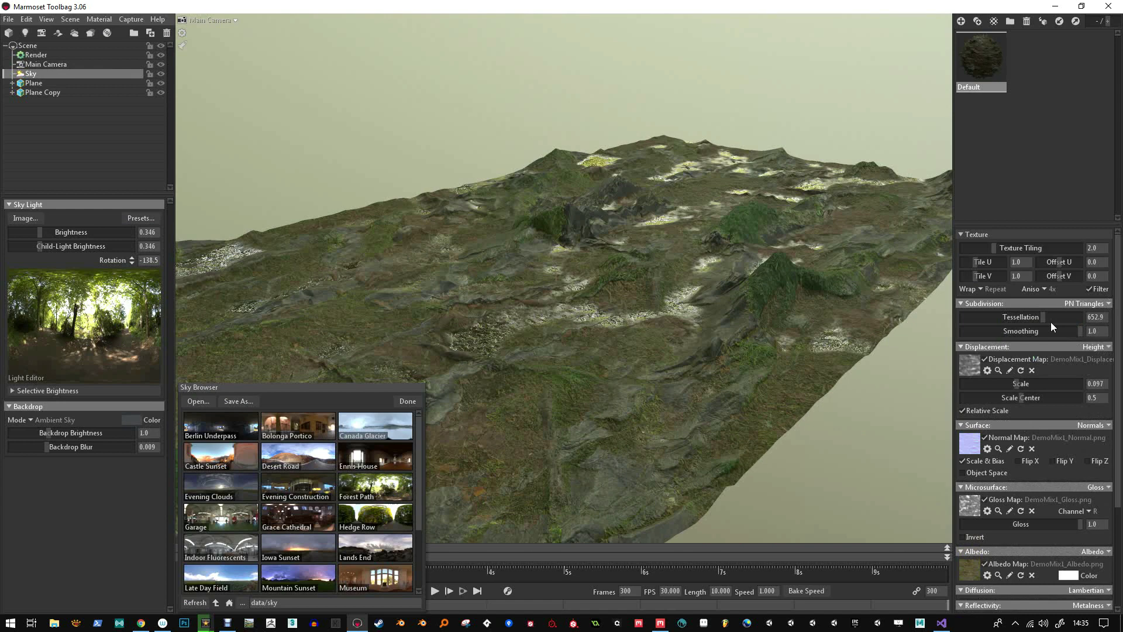
{"action": "left_click", "coordinate": [777, 298]}
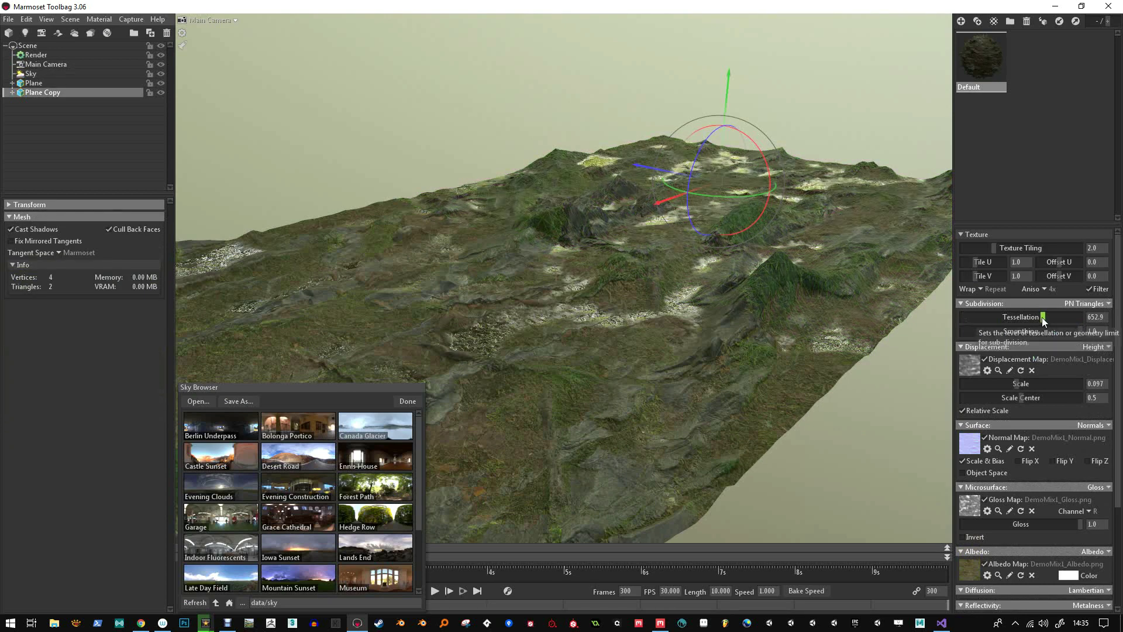
{"action": "mouse_move", "coordinate": [1041, 317]}
{"action": "left_mouse_down"}
{"action": "mouse_move", "coordinate": [1002, 313]}
{"action": "mouse_move", "coordinate": [1032, 304]}
{"action": "left_mouse_up"}
Close the sky browser and turn the terrain's tessellation down to zero.
{"action": "left_click", "coordinate": [409, 402]}
{"action": "left_click_drag", "start_coordinate": [426, 406], "coordinate": [546, 335]}
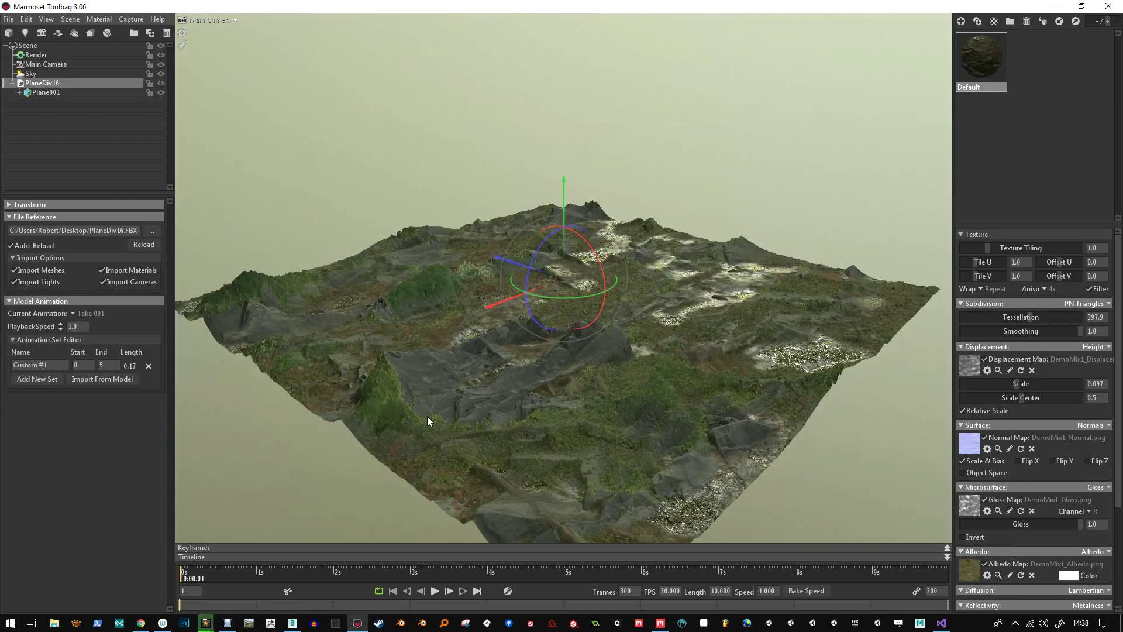
{"action": "left_click", "coordinate": [546, 417]}
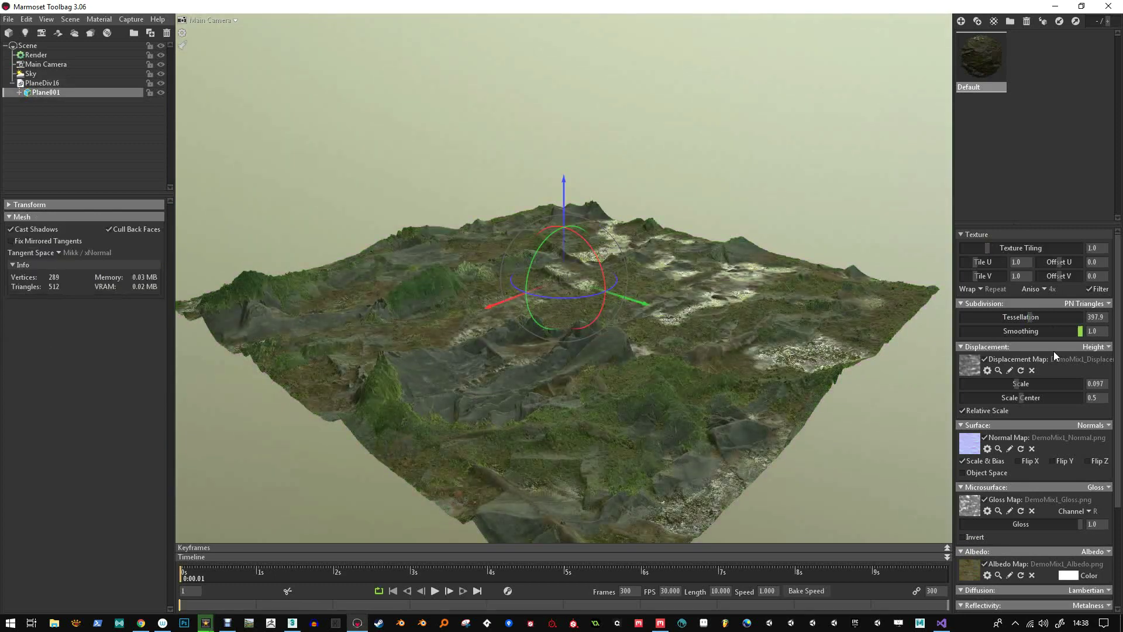
{"action": "left_click_drag", "start_coordinate": [1030, 317], "coordinate": [962, 316]}
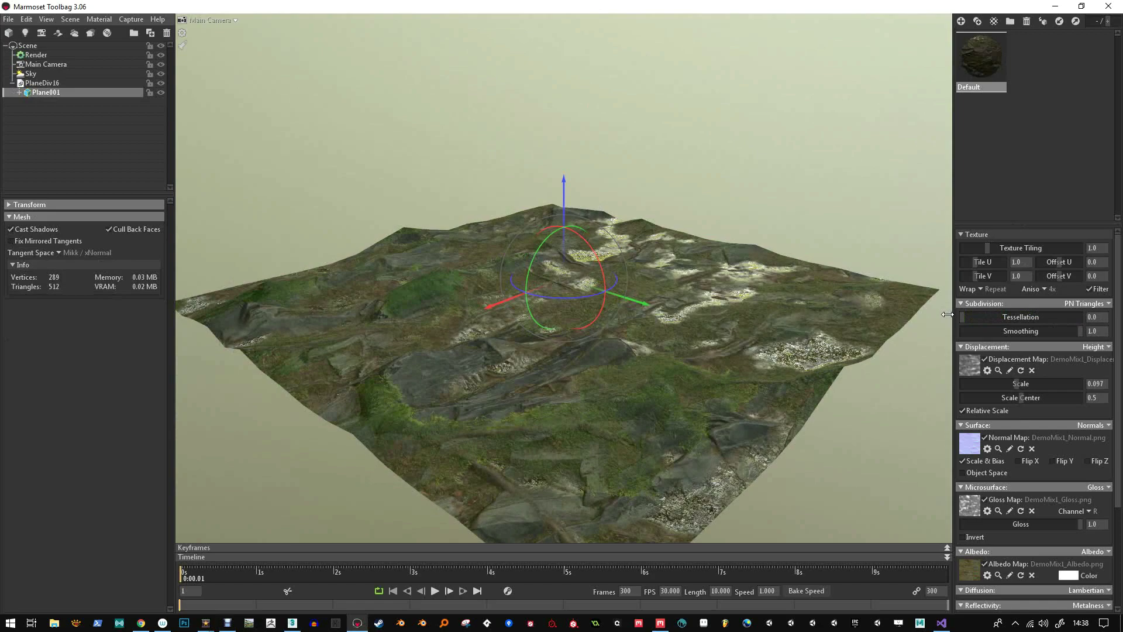
Raise the terrain's tessellation back up to about 1547 for sharp rocky ridges.
{"action": "left_click", "coordinate": [681, 359]}
{"action": "left_click_drag", "start_coordinate": [803, 392], "coordinate": [797, 485]}
{"action": "left_click", "coordinate": [799, 432]}
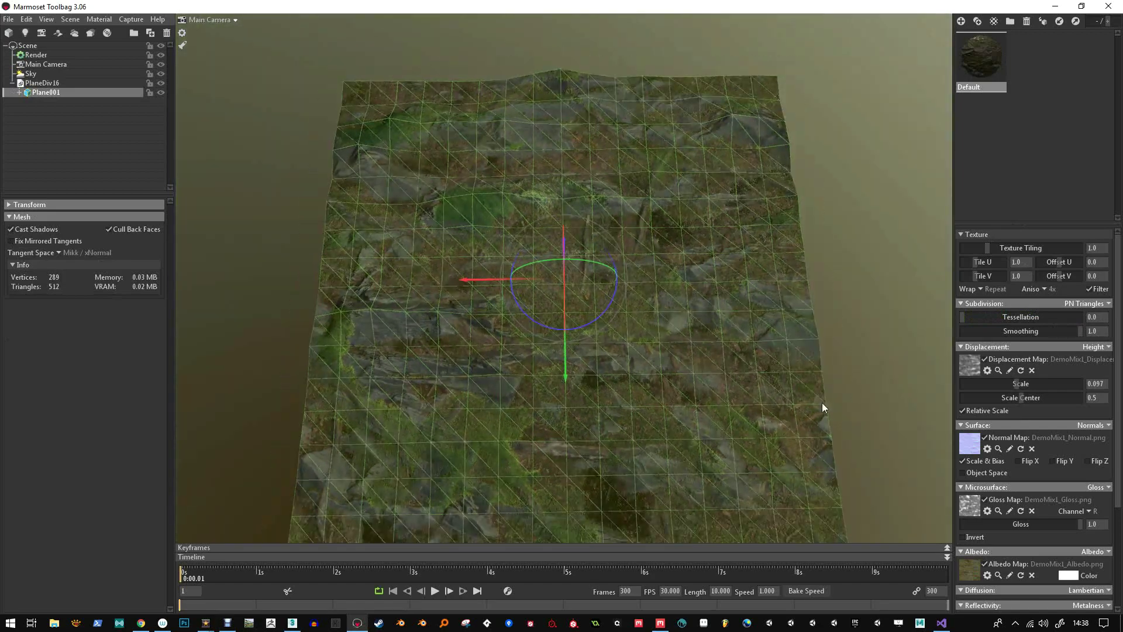
{"action": "left_click", "coordinate": [690, 347]}
{"action": "left_click_drag", "start_coordinate": [690, 346], "coordinate": [766, 333]}
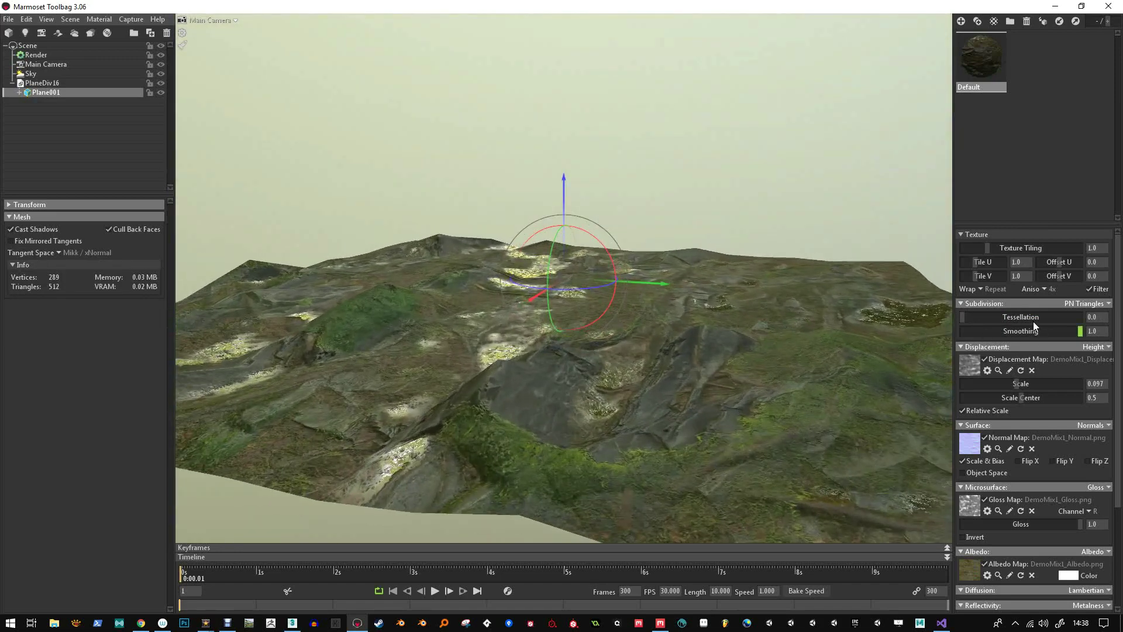
{"action": "right_click_drag", "start_coordinate": [779, 384], "coordinate": [755, 288]}
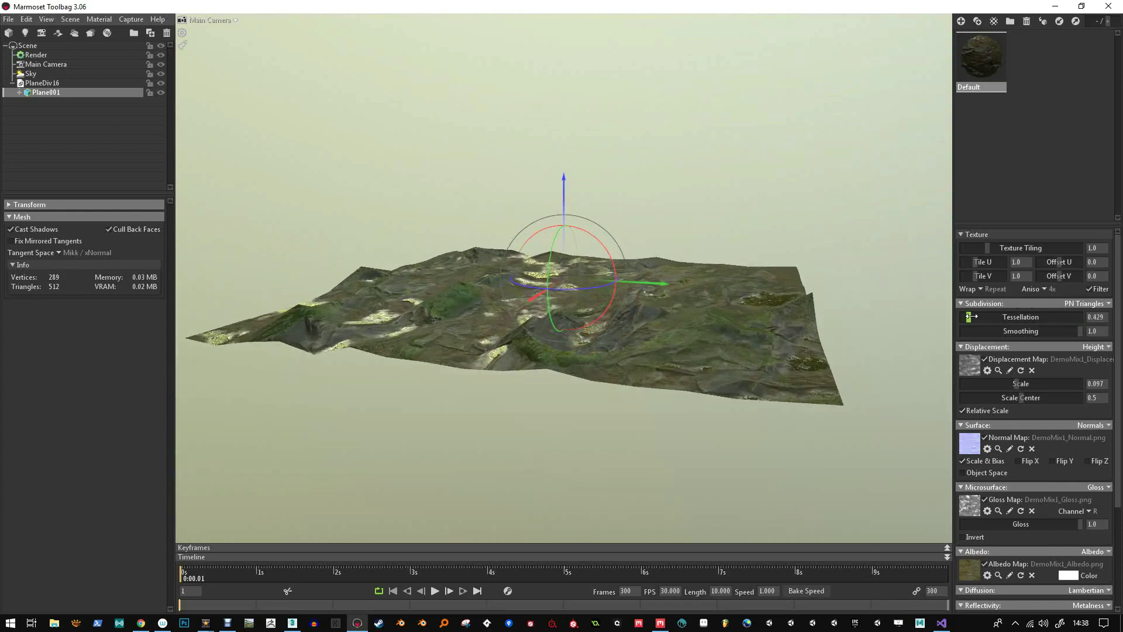
{"action": "left_click_drag", "start_coordinate": [973, 315], "coordinate": [1018, 317]}
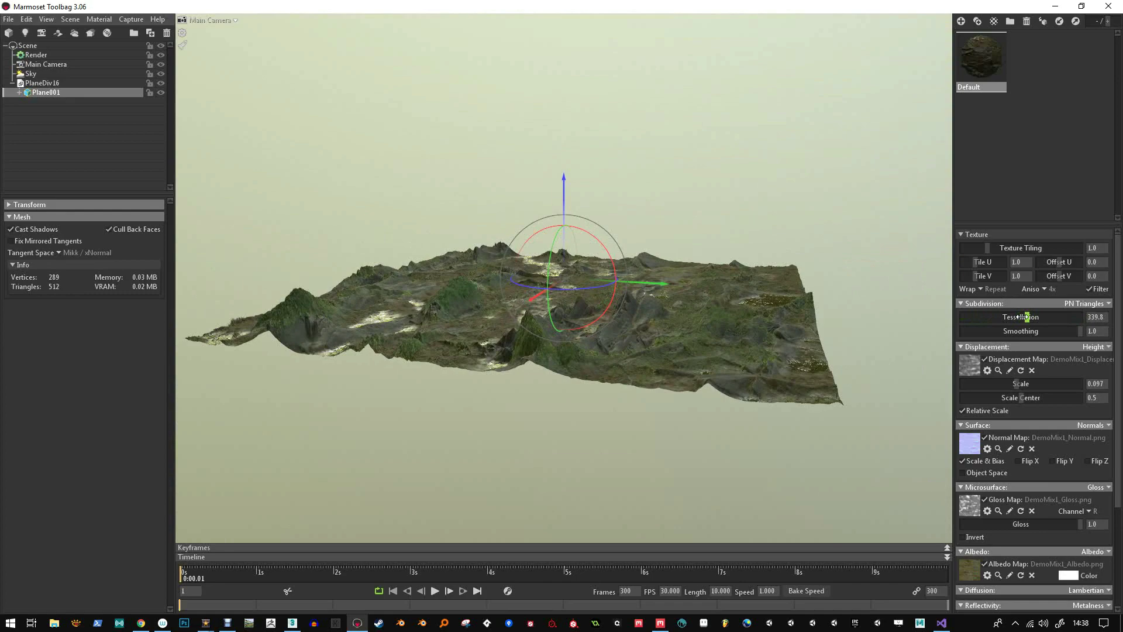
{"action": "right_click_drag", "start_coordinate": [614, 275], "coordinate": [702, 366]}
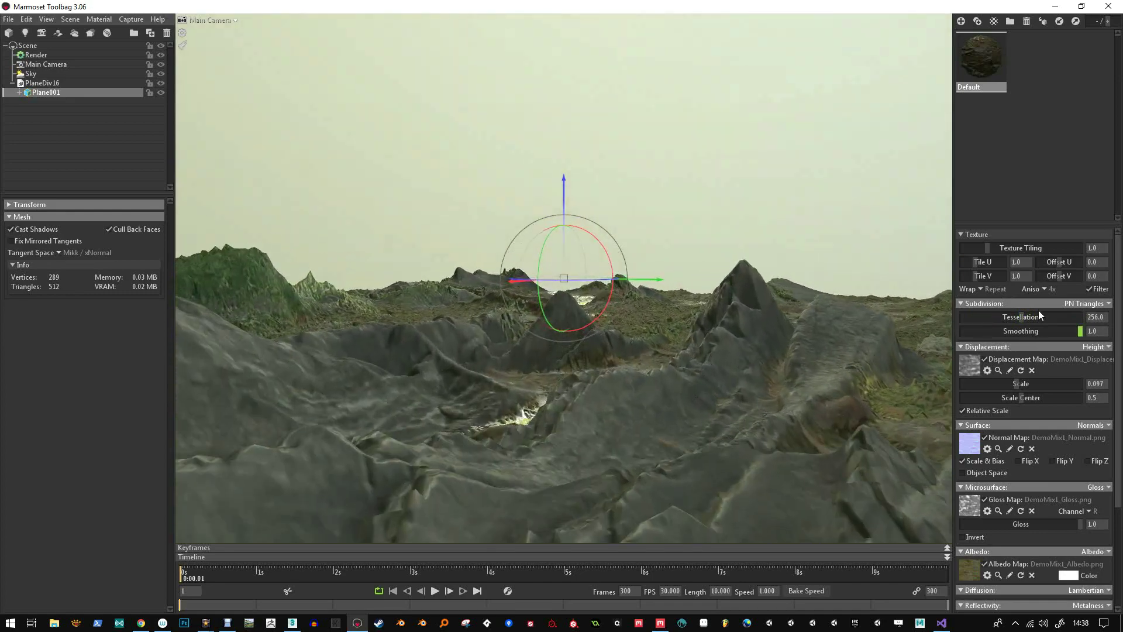
{"action": "left_click_drag", "start_coordinate": [1025, 317], "coordinate": [1069, 333]}
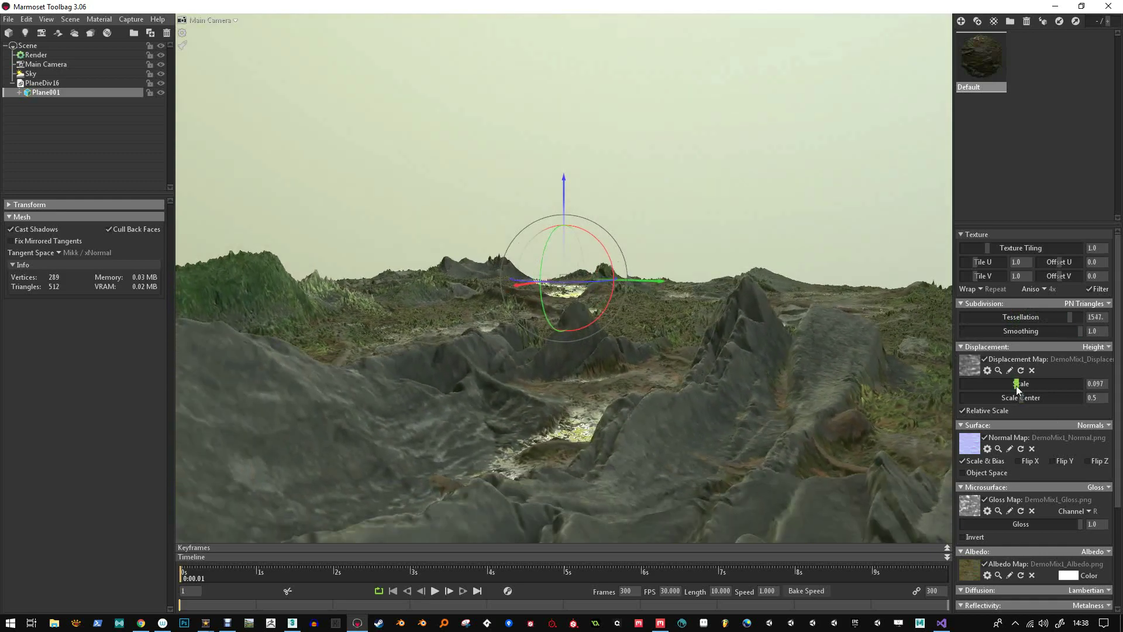
Lower Displacement Scale to 0.051 and raise Scale Center to 0.524.
{"action": "mouse_move", "coordinate": [1016, 385]}
{"action": "left_mouse_down"}
{"action": "mouse_move", "coordinate": [993, 384]}
{"action": "mouse_move", "coordinate": [1005, 384]}
{"action": "left_mouse_up"}
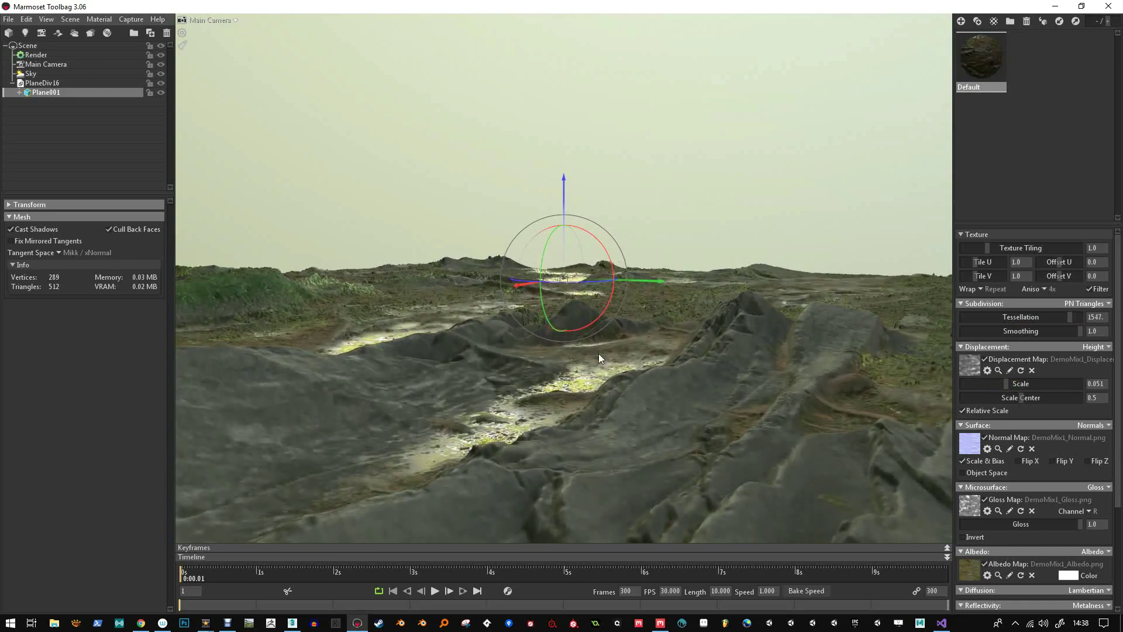
{"action": "left_click_drag", "start_coordinate": [598, 354], "coordinate": [571, 296]}
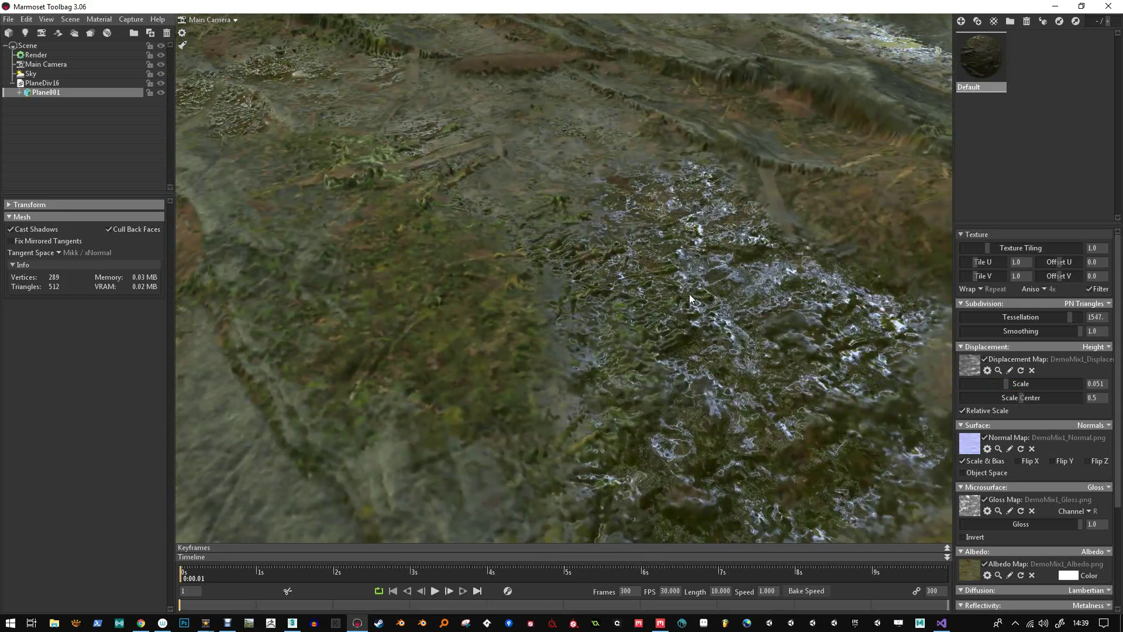
{"action": "left_click_drag", "start_coordinate": [689, 297], "coordinate": [762, 284]}
{"action": "left_click_drag", "start_coordinate": [722, 251], "coordinate": [713, 285]}
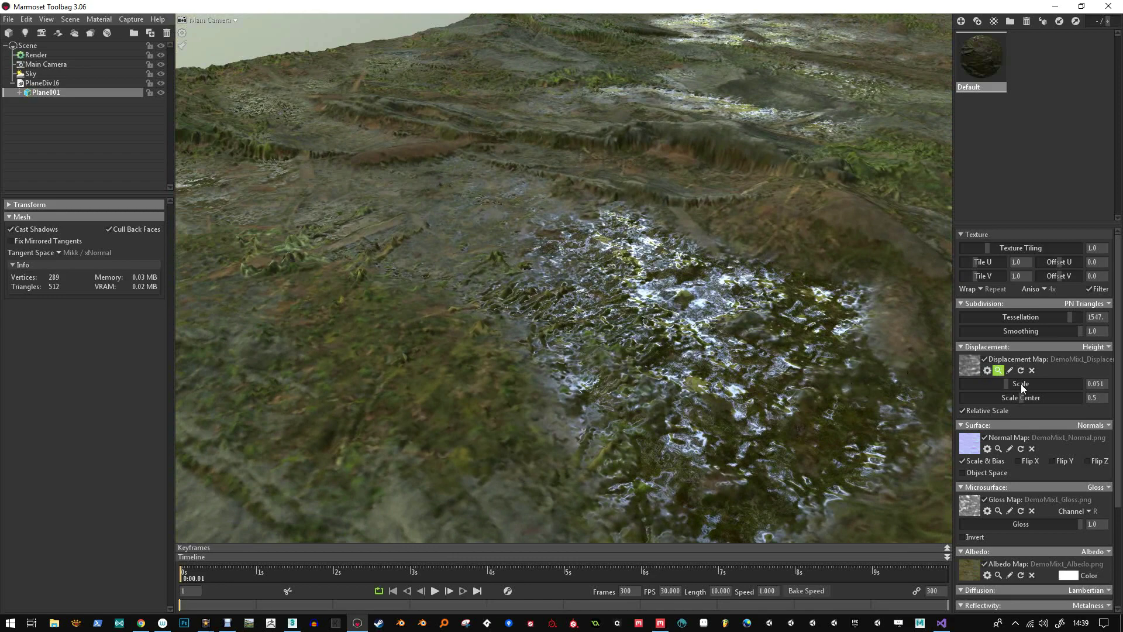
{"action": "left_click_drag", "start_coordinate": [1022, 400], "coordinate": [1024, 398]}
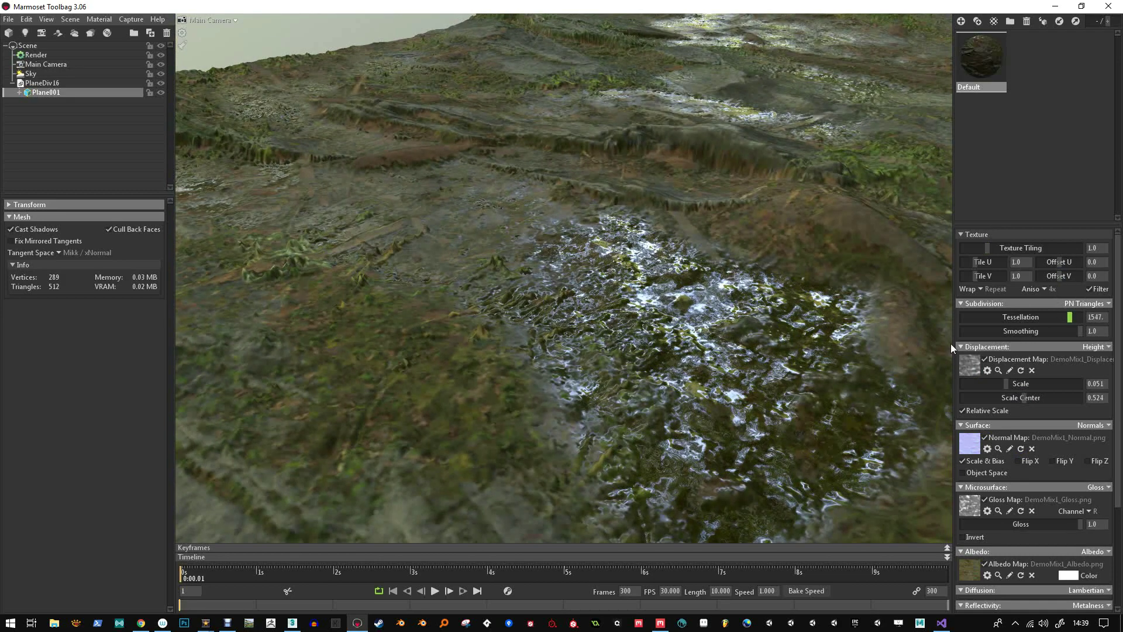
{"action": "left_click_drag", "start_coordinate": [950, 343], "coordinate": [701, 352]}
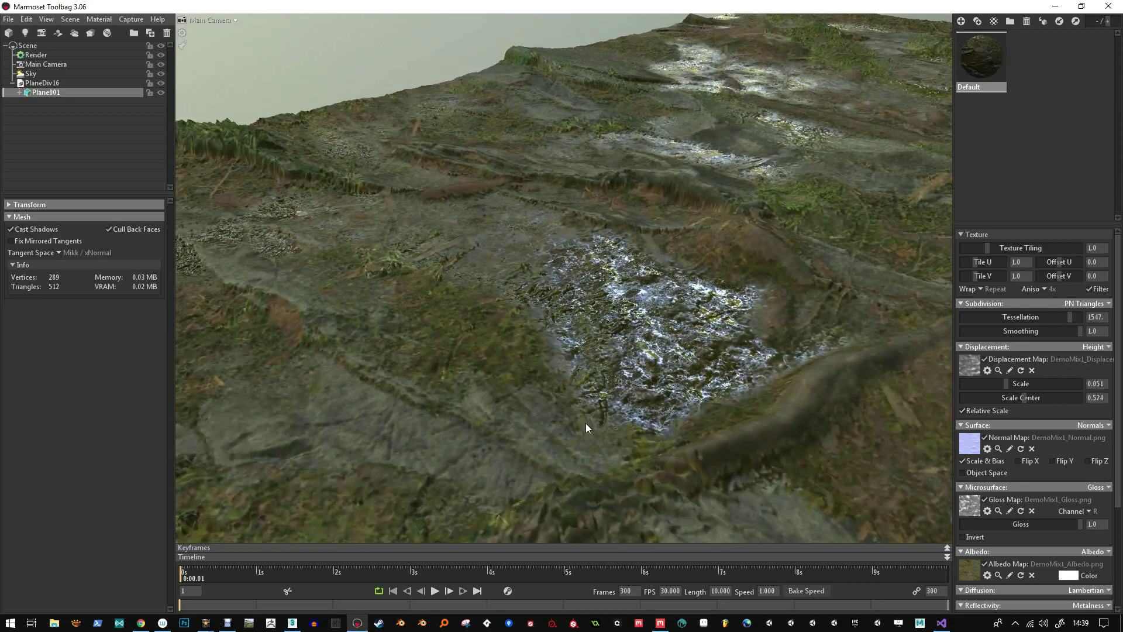
In Quixel Mixer, show DemoMix1's layer stack and select the top Paint group layer.
{"action": "left_click", "coordinate": [661, 623]}
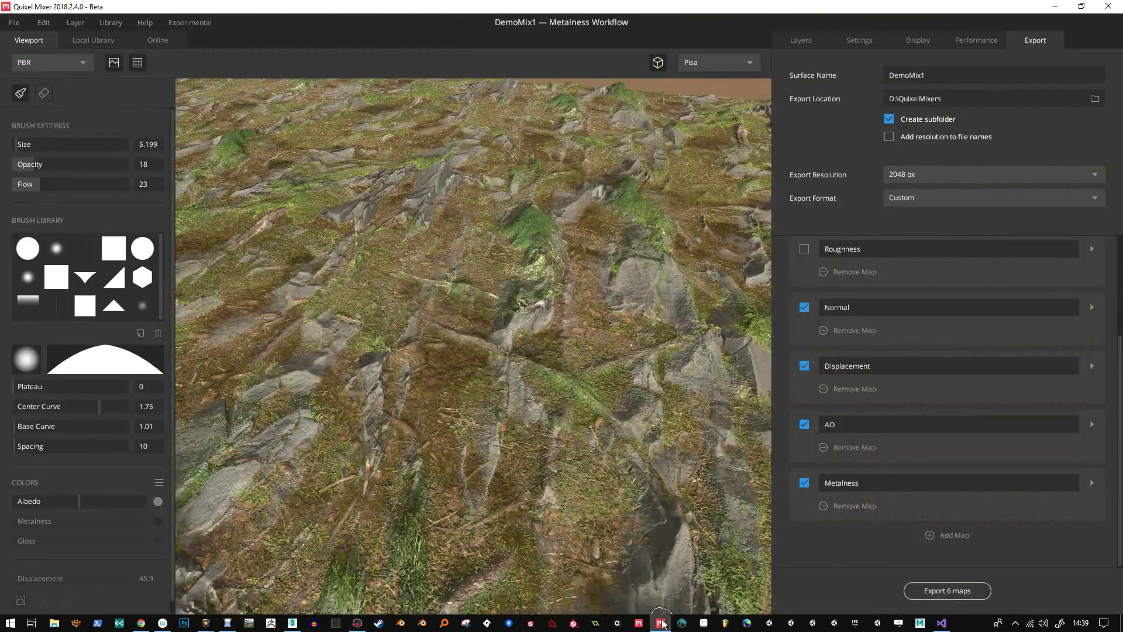
{"action": "left_click", "coordinate": [797, 41]}
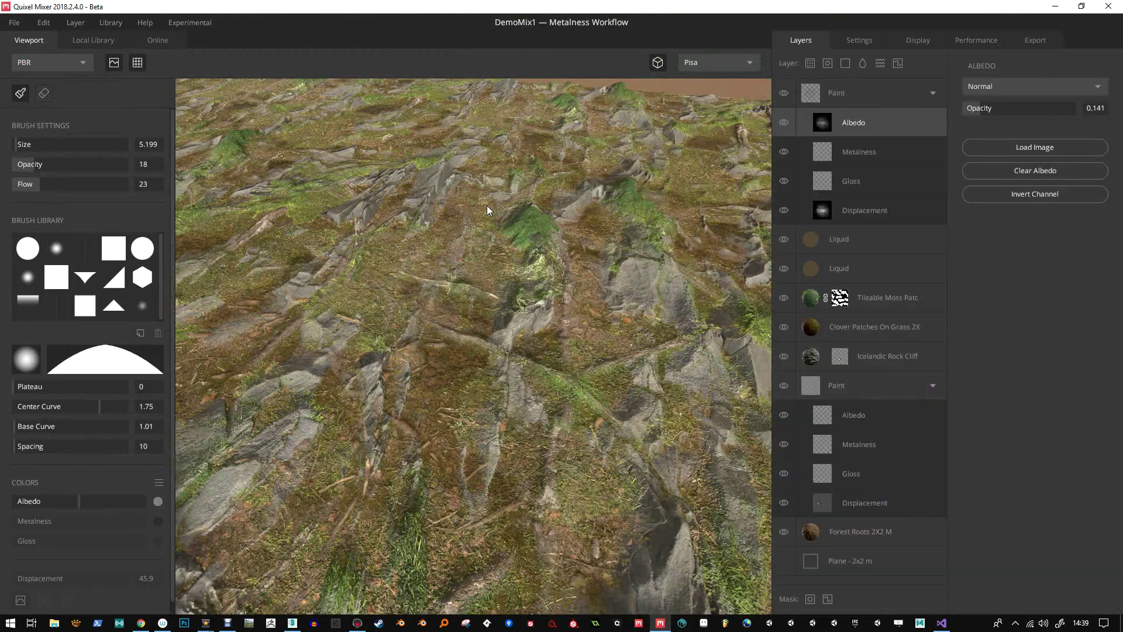
{"action": "left_click_drag", "start_coordinate": [487, 205], "coordinate": [381, 183], "text": "alt"}
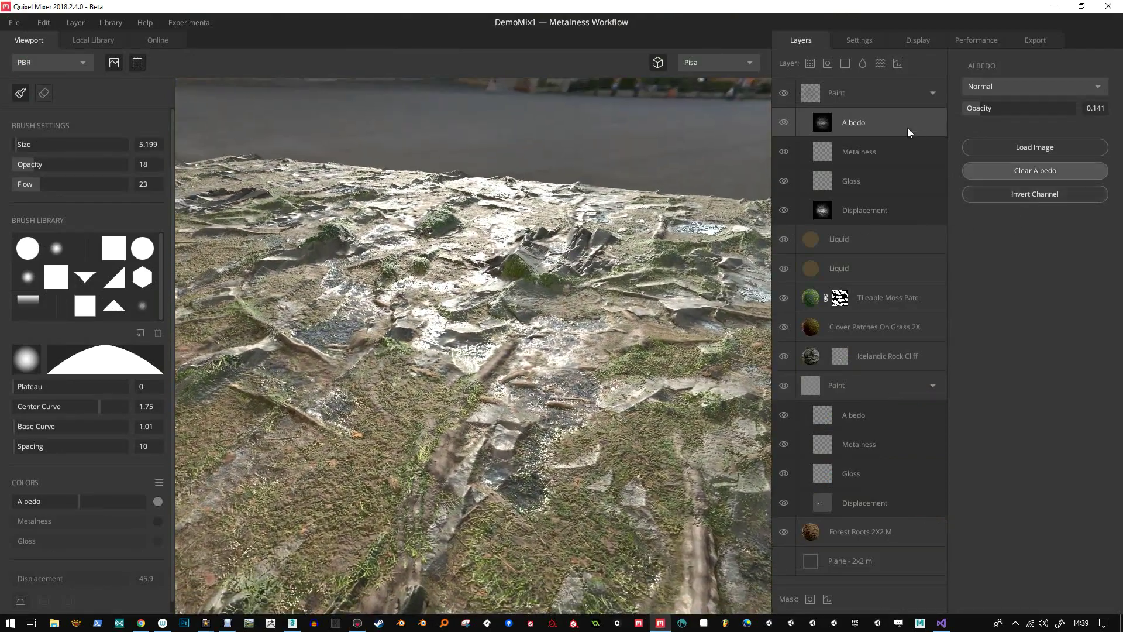
{"action": "left_click", "coordinate": [831, 96]}
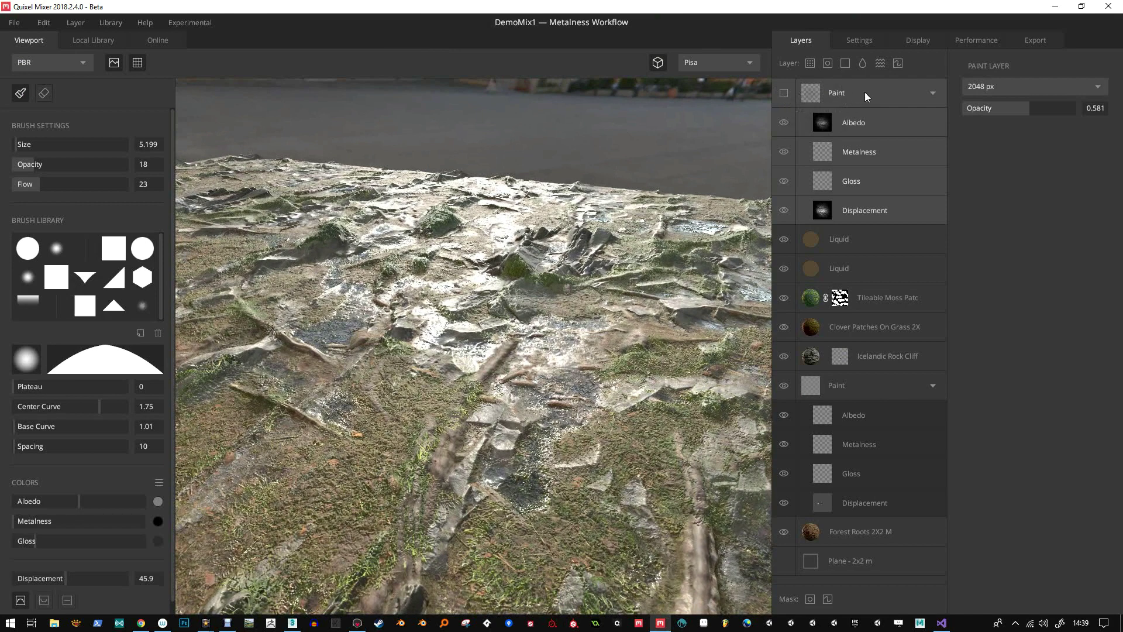
Delete the top Paint group and start tuning the top Liquid layer's surface threshold.
{"action": "key", "text": "Delete"}
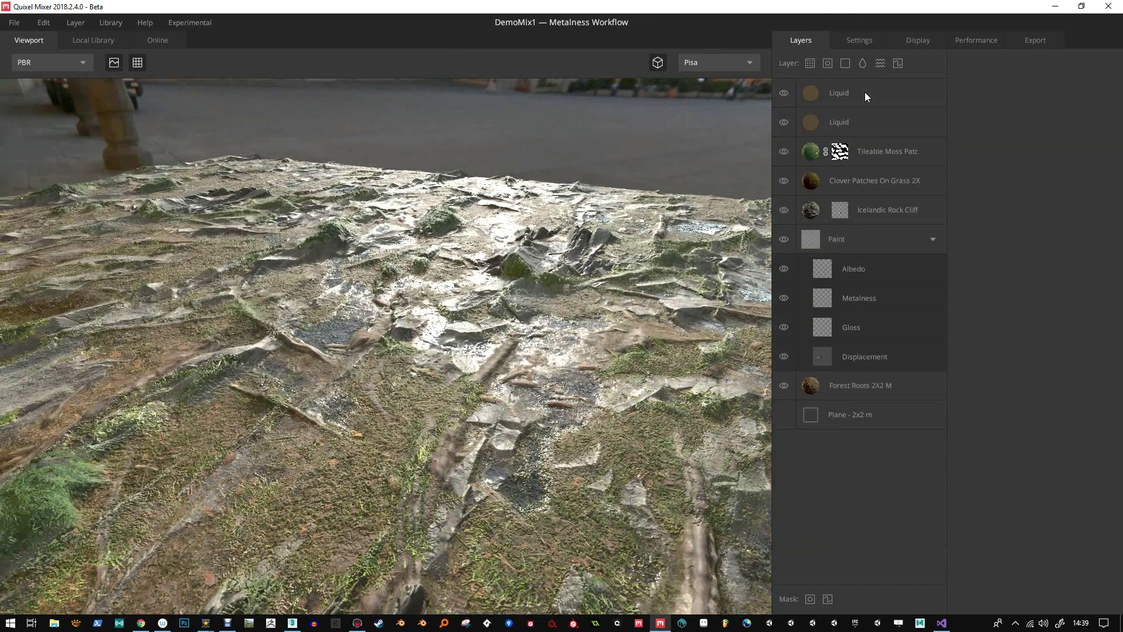
{"action": "left_click", "coordinate": [850, 97]}
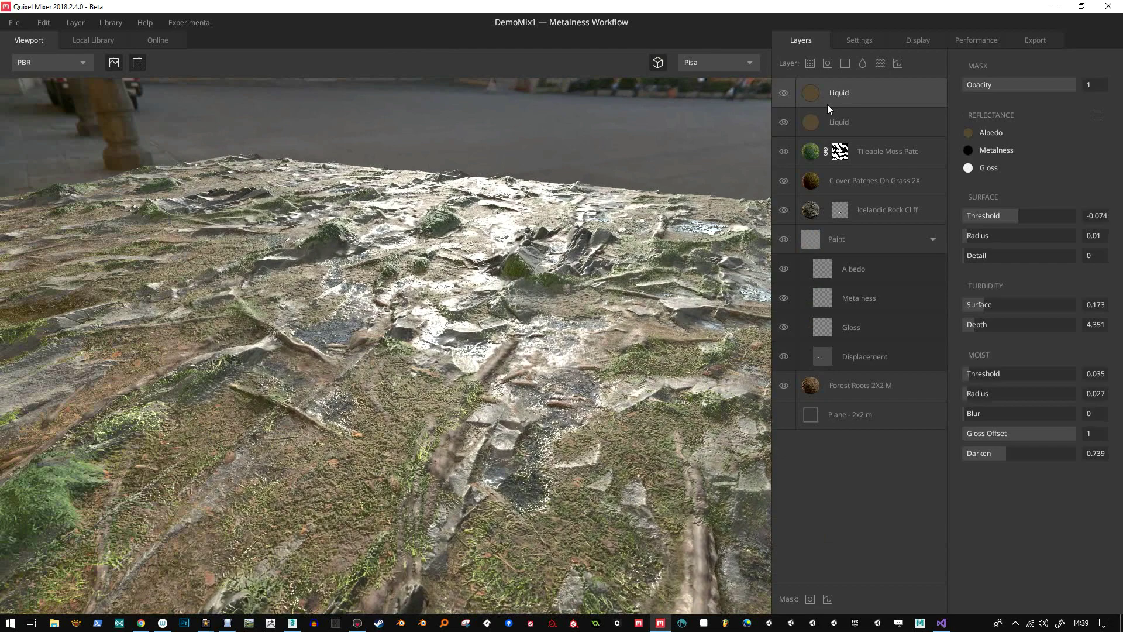
{"action": "left_click_drag", "start_coordinate": [1020, 222], "coordinate": [1019, 221]}
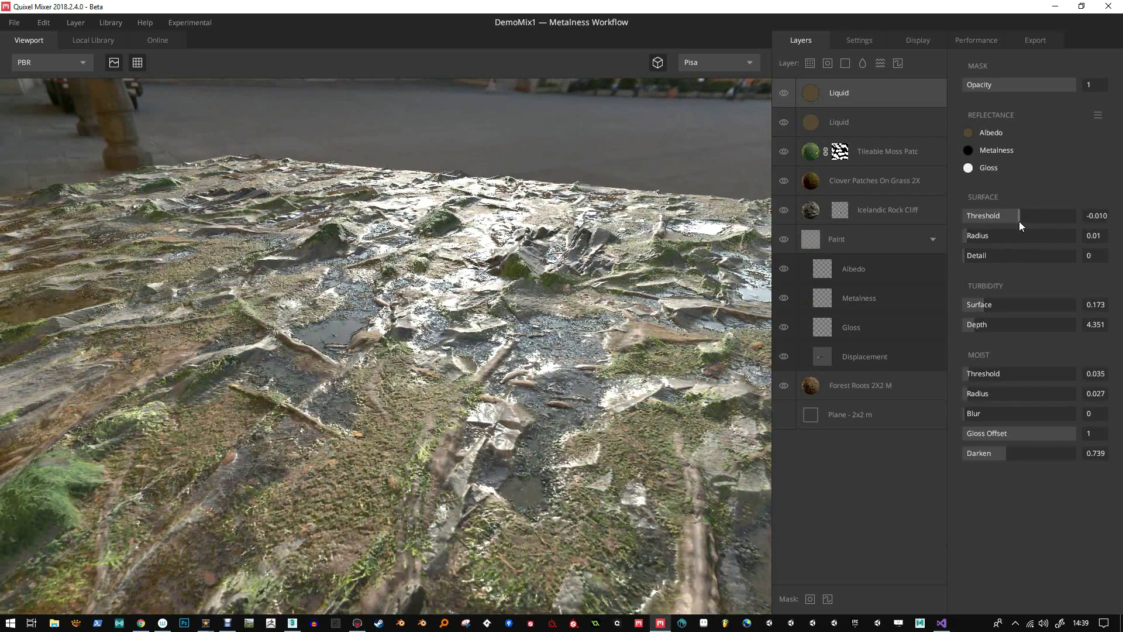
{"action": "left_click", "coordinate": [1097, 216]}
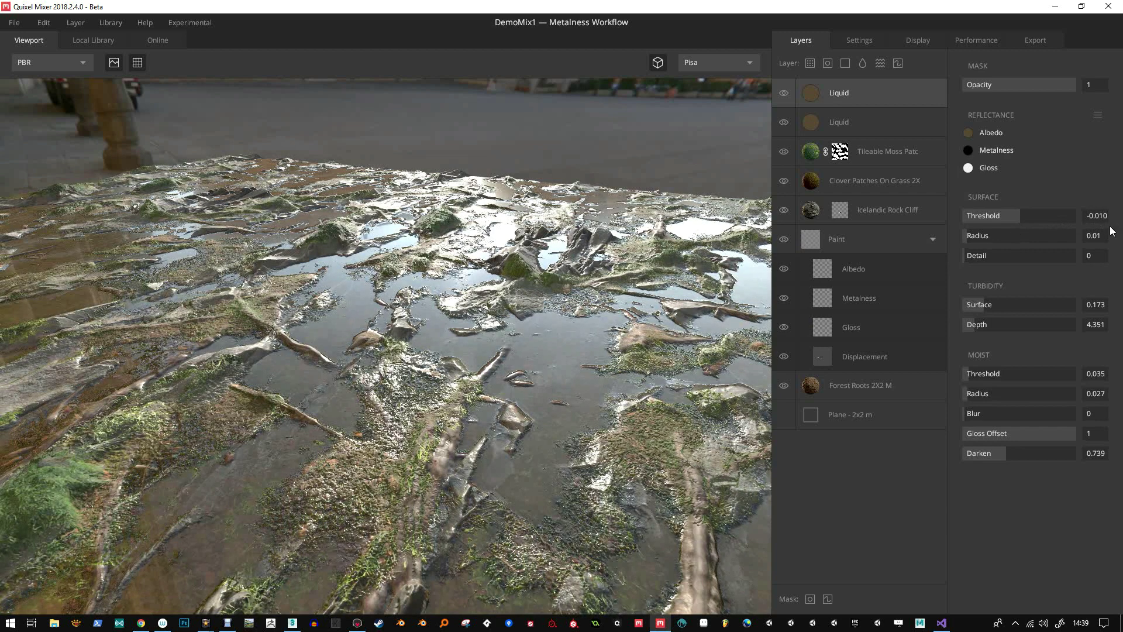
{"action": "key", "text": "Return"}
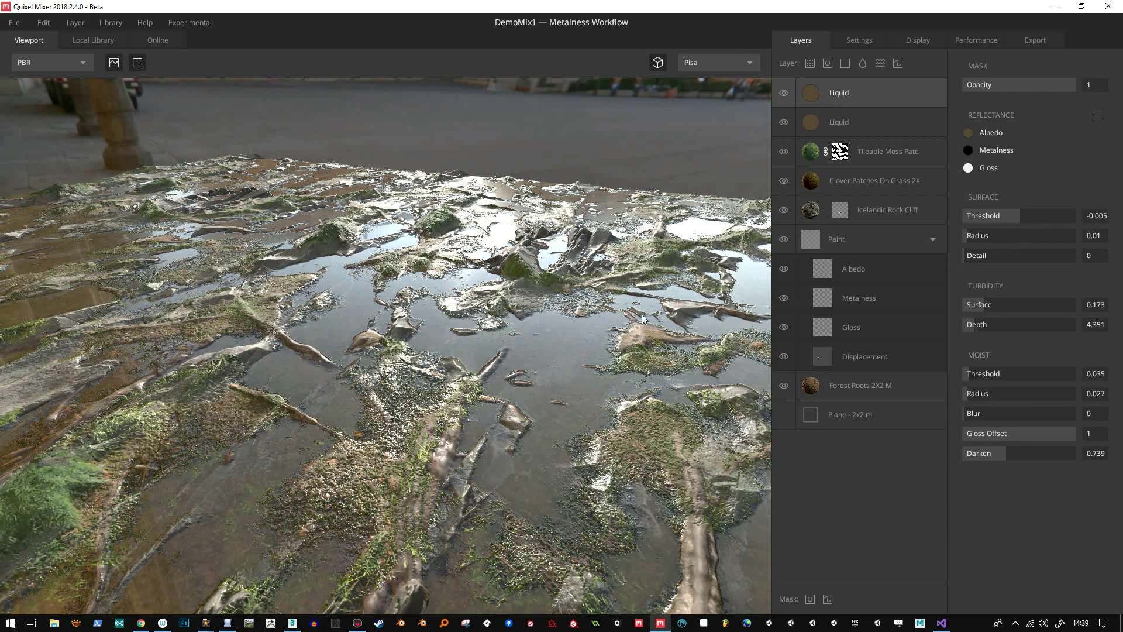
Lower the Liquid surface threshold, then reset it to 0 to bring back the puddles.
{"action": "left_click_drag", "start_coordinate": [603, 315], "coordinate": [638, 316]}
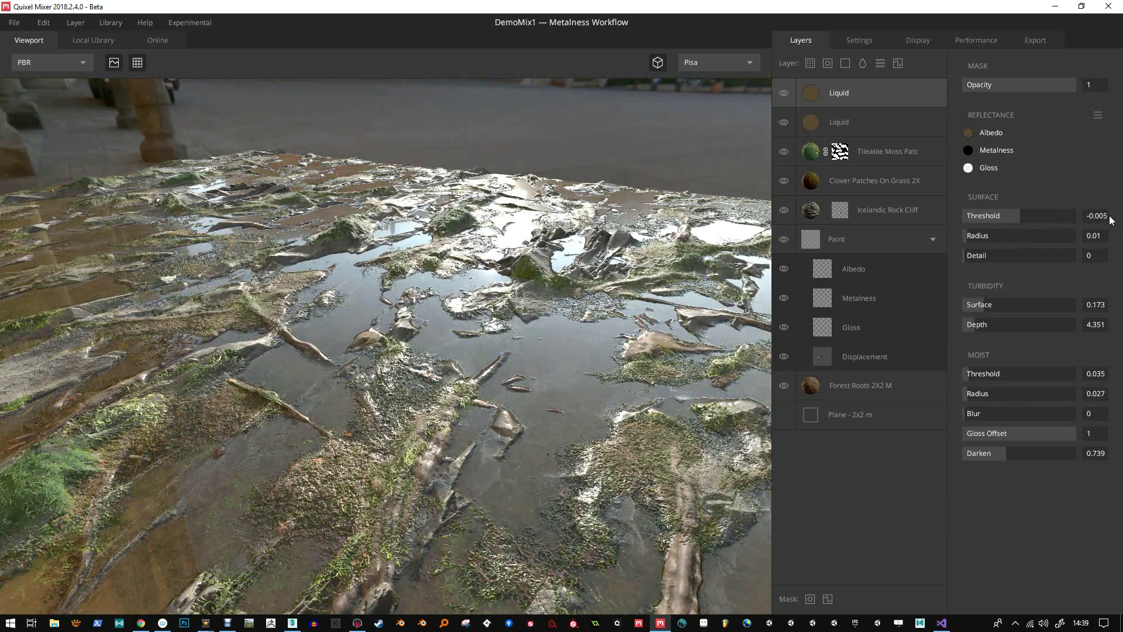
{"action": "left_click_drag", "start_coordinate": [1012, 218], "coordinate": [1018, 218]}
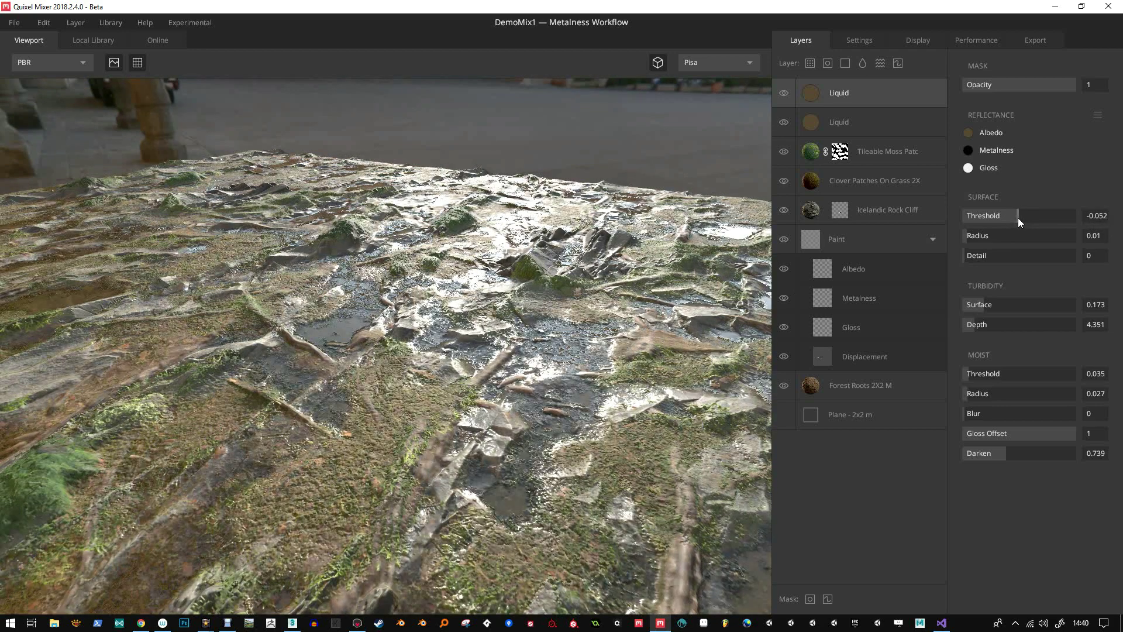
{"action": "left_click", "coordinate": [1092, 221]}
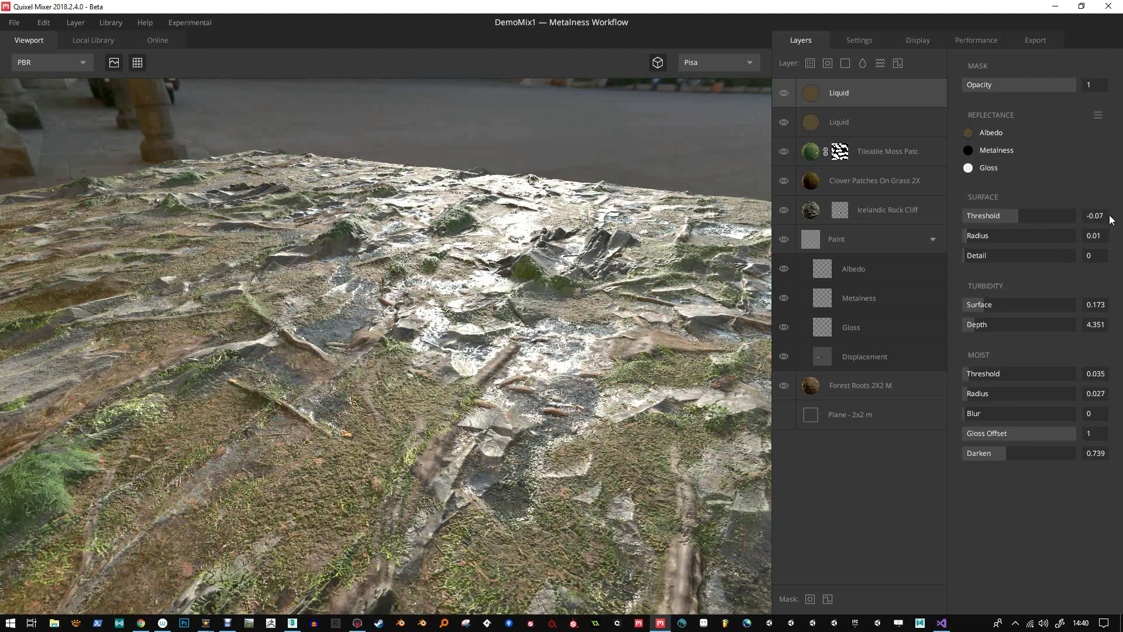
{"action": "double_click", "coordinate": [1104, 221]}
{"action": "key", "text": "Return"}
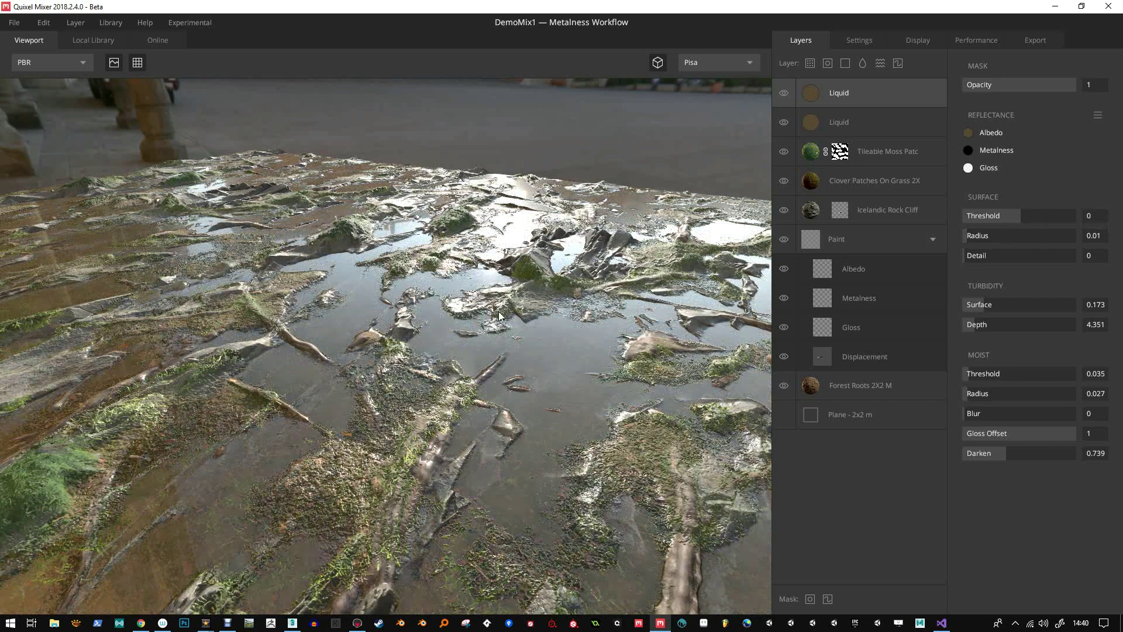
Try surface thresholds of -0.01 and -0.08 to shrink the puddles, viewed up close.
{"action": "left_click_drag", "start_coordinate": [502, 317], "coordinate": [540, 297]}
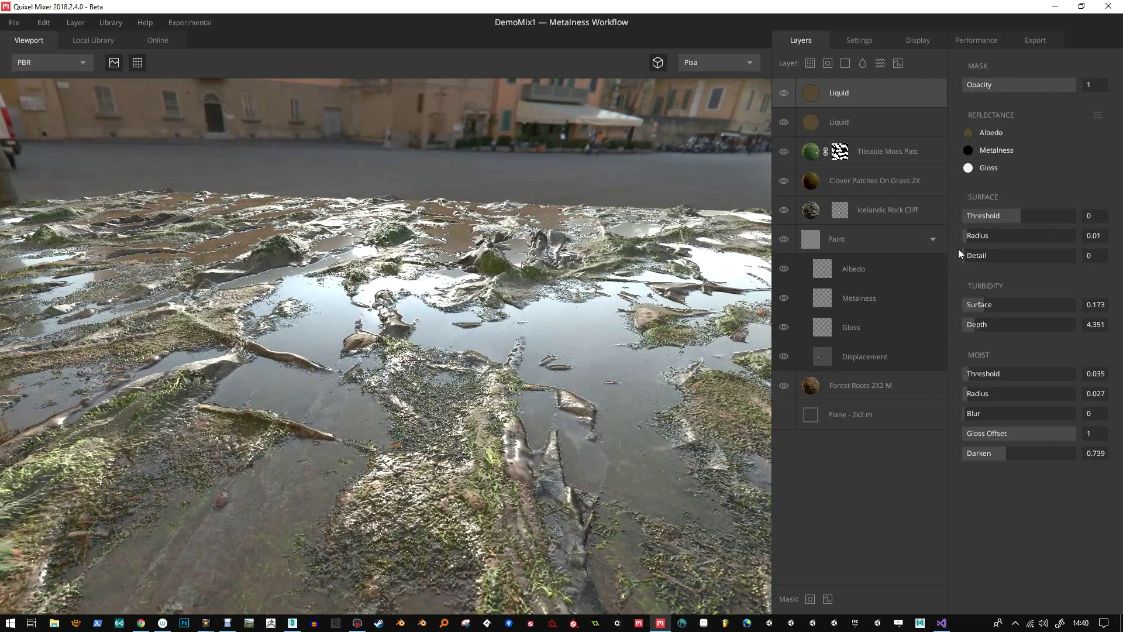
{"action": "mouse_move", "coordinate": [974, 237]}
{"action": "left_mouse_down"}
{"action": "mouse_move", "coordinate": [1042, 243]}
{"action": "mouse_move", "coordinate": [957, 244]}
{"action": "left_mouse_up"}
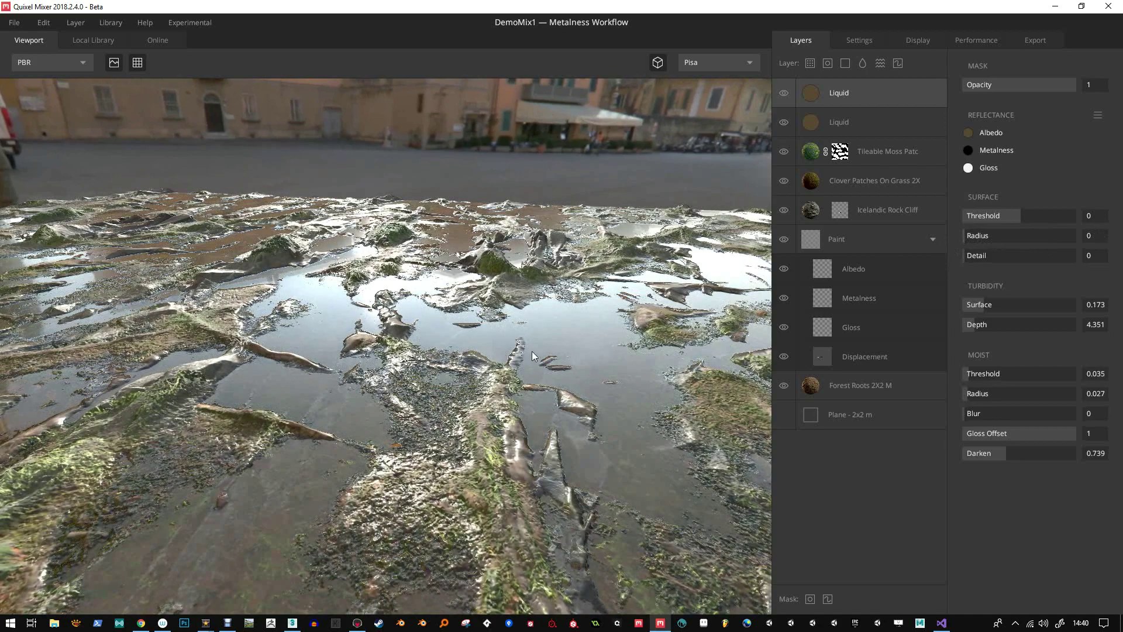
{"action": "left_click_drag", "start_coordinate": [531, 351], "coordinate": [510, 388]}
{"action": "left_click_drag", "start_coordinate": [578, 426], "coordinate": [517, 477]}
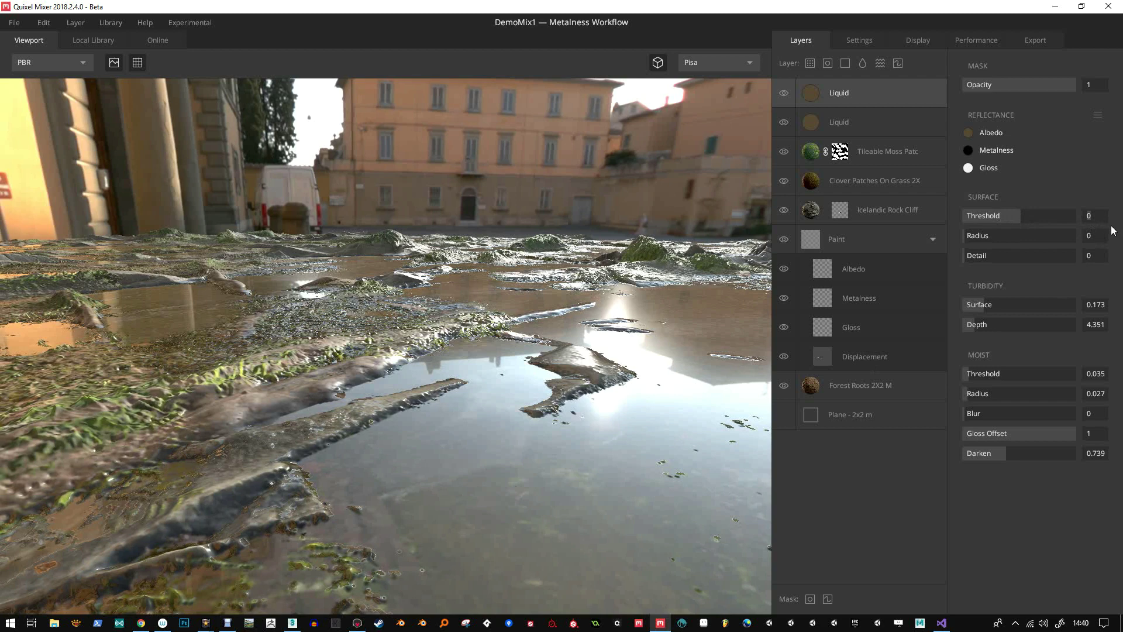
{"action": "key", "text": "Return"}
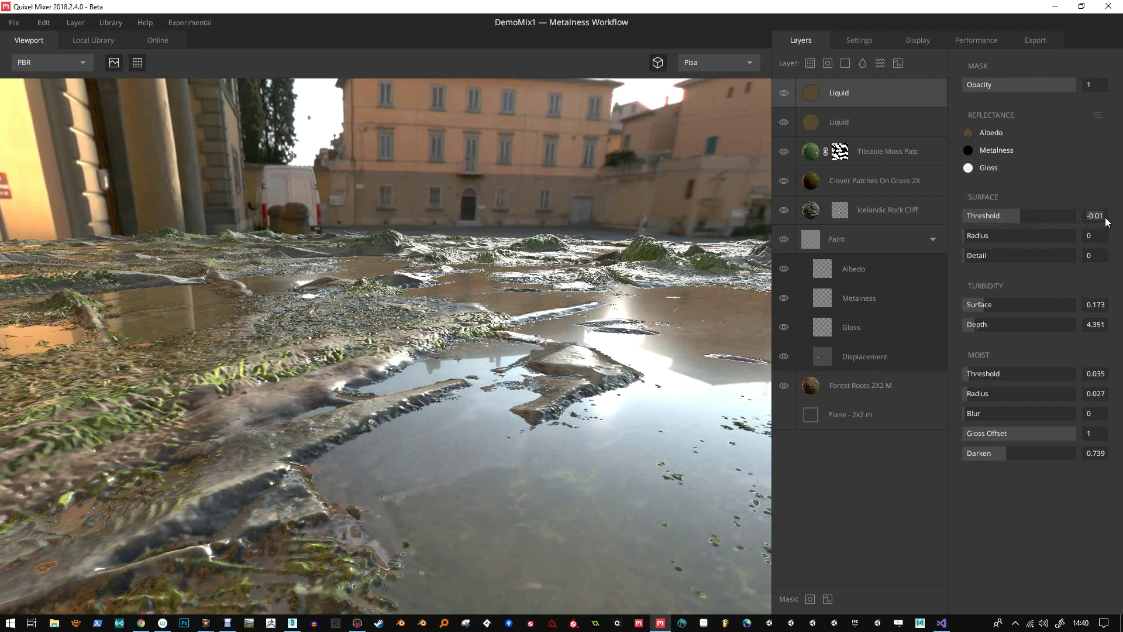
{"action": "left_click", "coordinate": [1104, 218]}
{"action": "key", "text": "Return"}
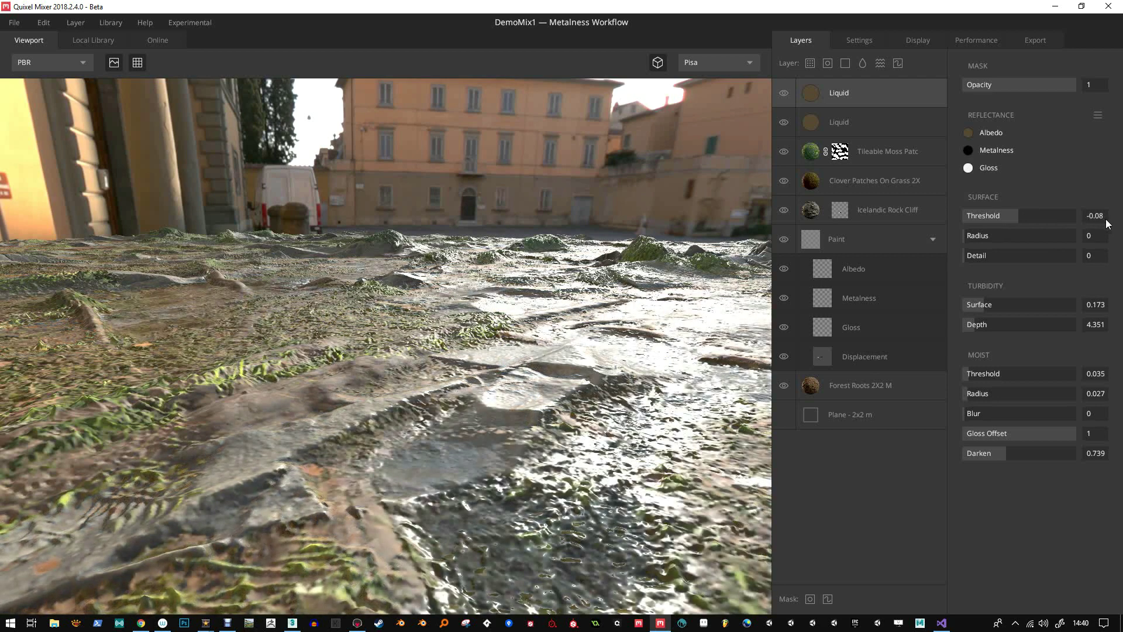
{"action": "left_click", "coordinate": [1105, 217]}
Reduce the Moist Radius to 0.047 to tighten the wetness around the puddles.
{"action": "left_click_drag", "start_coordinate": [549, 317], "coordinate": [585, 409]}
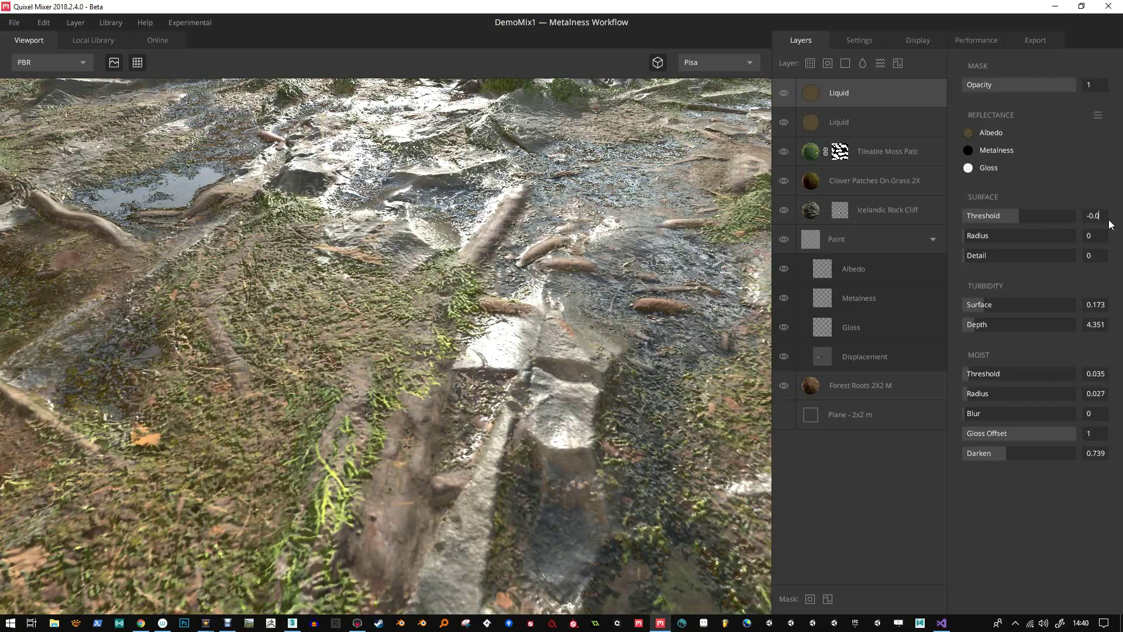
{"action": "left_click_drag", "start_coordinate": [337, 323], "coordinate": [768, 252]}
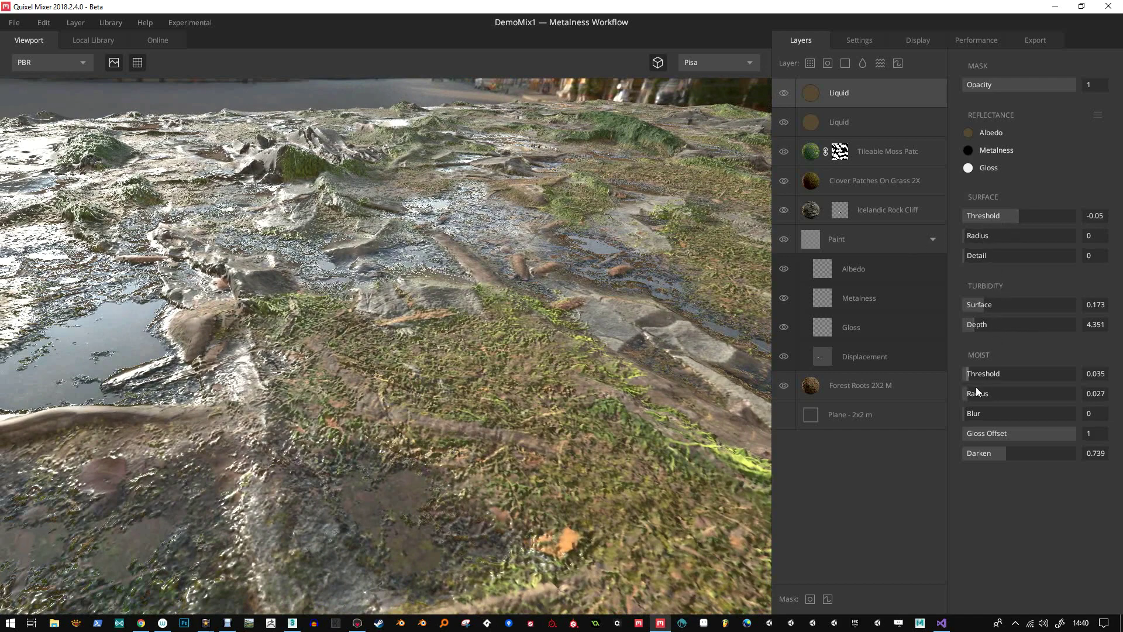
{"action": "left_click_drag", "start_coordinate": [970, 392], "coordinate": [969, 389]}
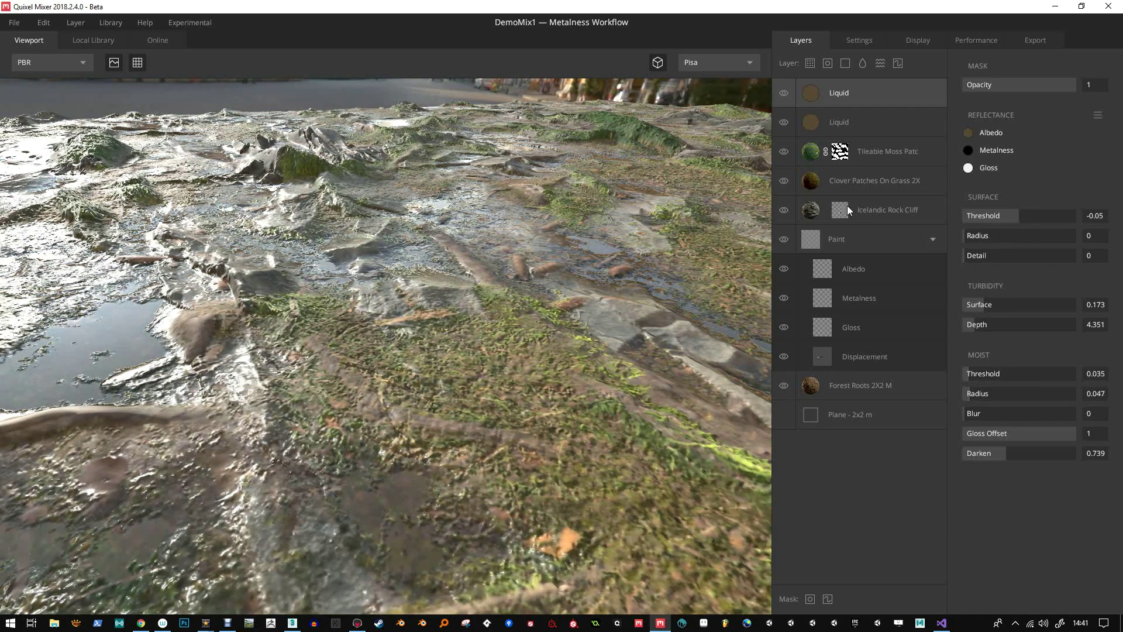
Zero the second Liquid layer's moisture spread and lower the top Liquid's turbidity Surface to 0.162.
{"action": "left_click", "coordinate": [863, 121]}
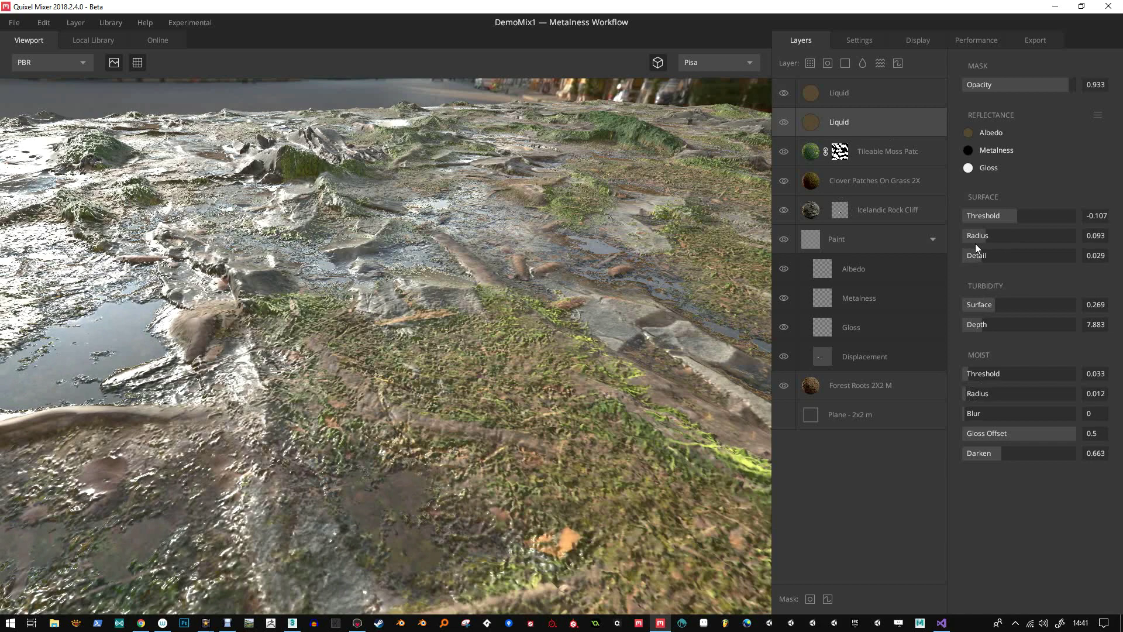
{"action": "left_click_drag", "start_coordinate": [968, 379], "coordinate": [954, 399]}
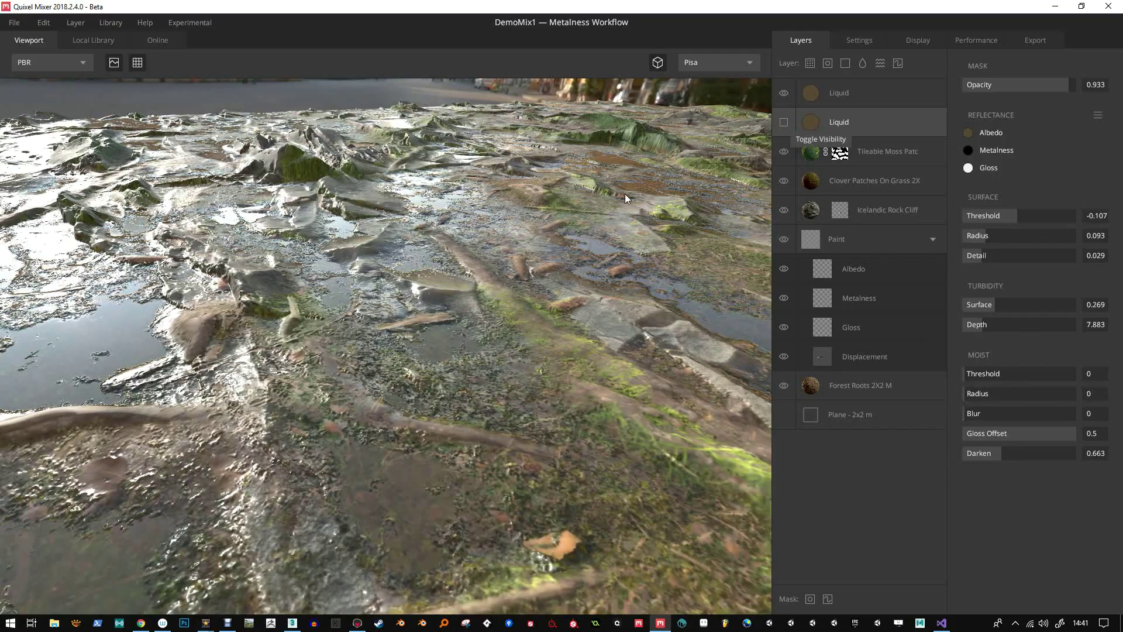
{"action": "left_click_drag", "start_coordinate": [625, 194], "coordinate": [519, 328]}
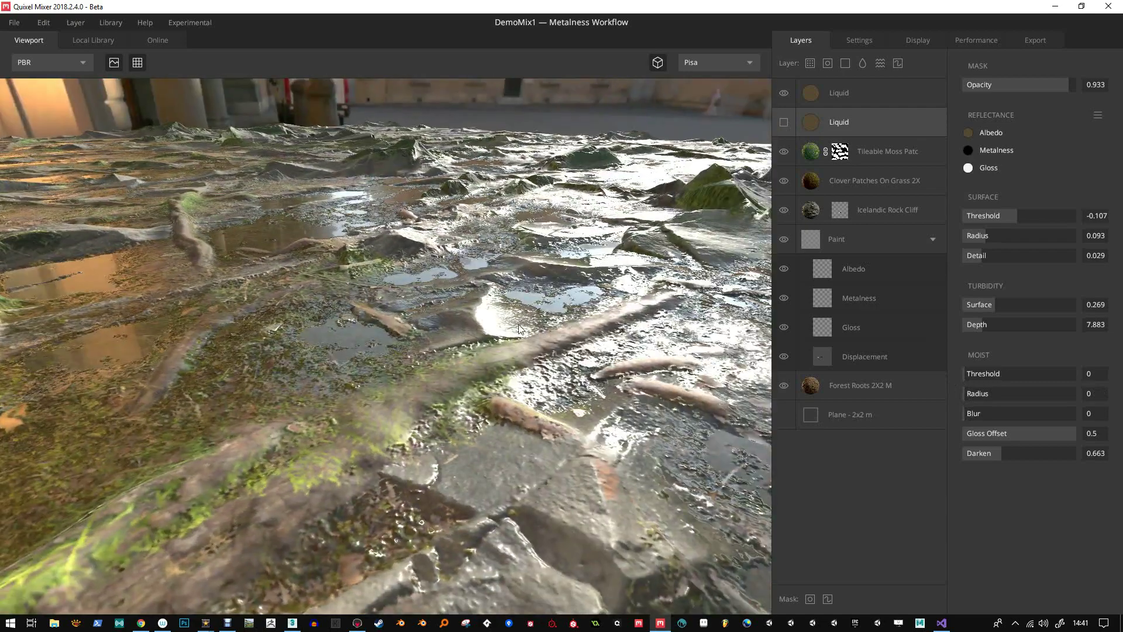
{"action": "left_click", "coordinate": [833, 93]}
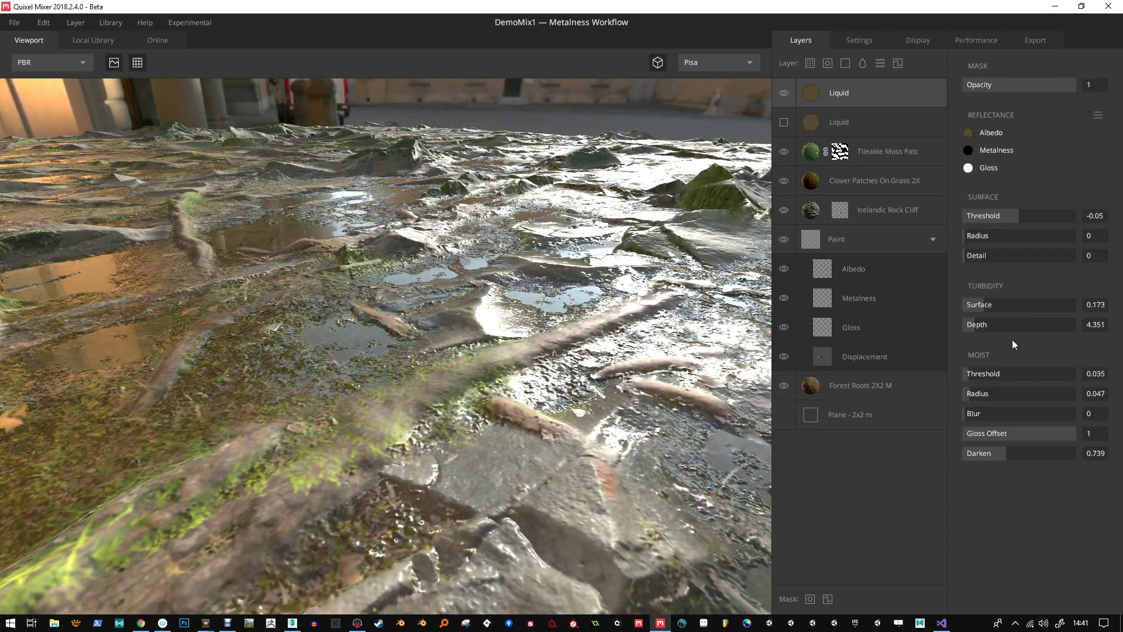
{"action": "left_click", "coordinate": [978, 310]}
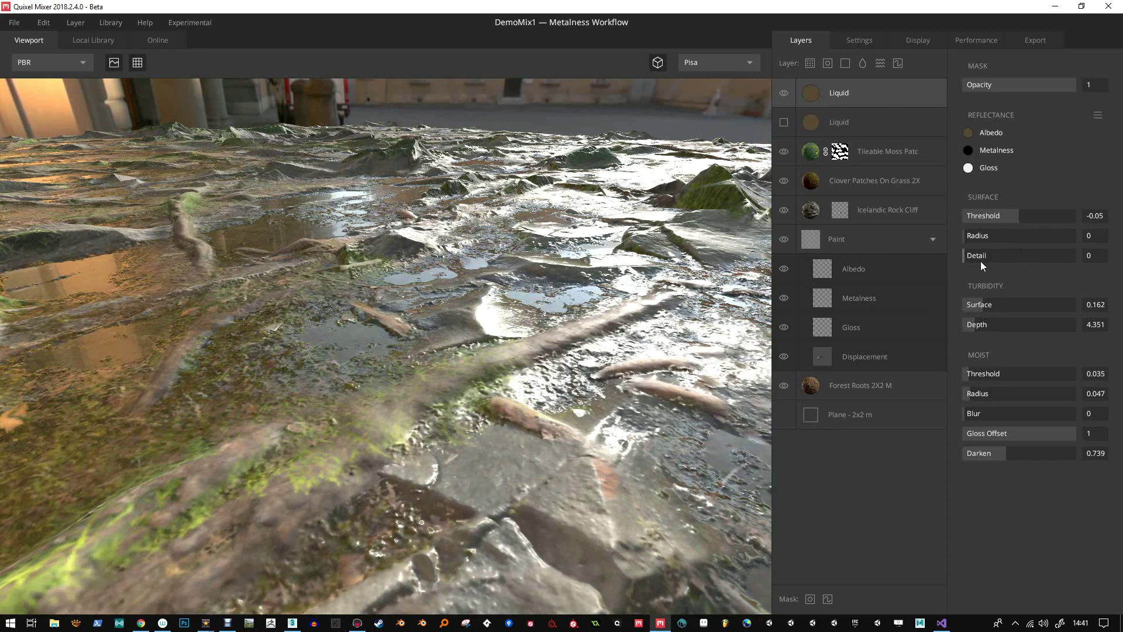
Set the Surface Threshold to -0.05 and raise the turbidity Surface to 0.324.
{"action": "left_click_drag", "start_coordinate": [1012, 217], "coordinate": [1018, 216]}
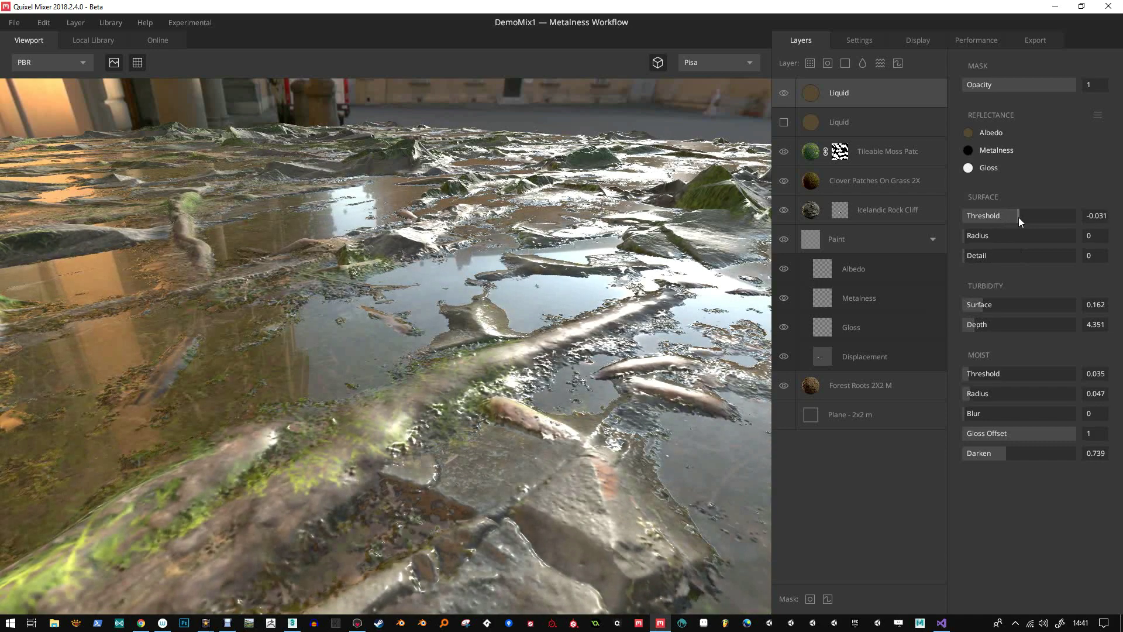
{"action": "left_click", "coordinate": [1102, 220]}
{"action": "type", "text": "5"}
{"action": "key", "text": "Return"}
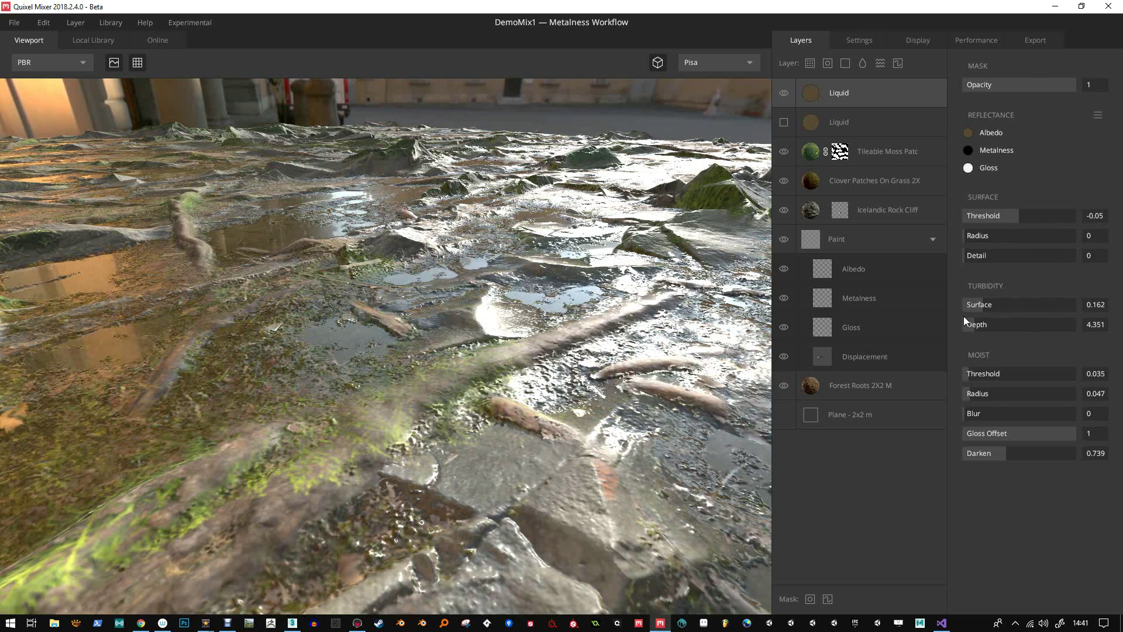
{"action": "left_click_drag", "start_coordinate": [982, 308], "coordinate": [966, 331]}
Set Moist Threshold to 0, Moist Radius to 0.005 and Moist Blur to 1.
{"action": "left_click_drag", "start_coordinate": [978, 370], "coordinate": [955, 395]}
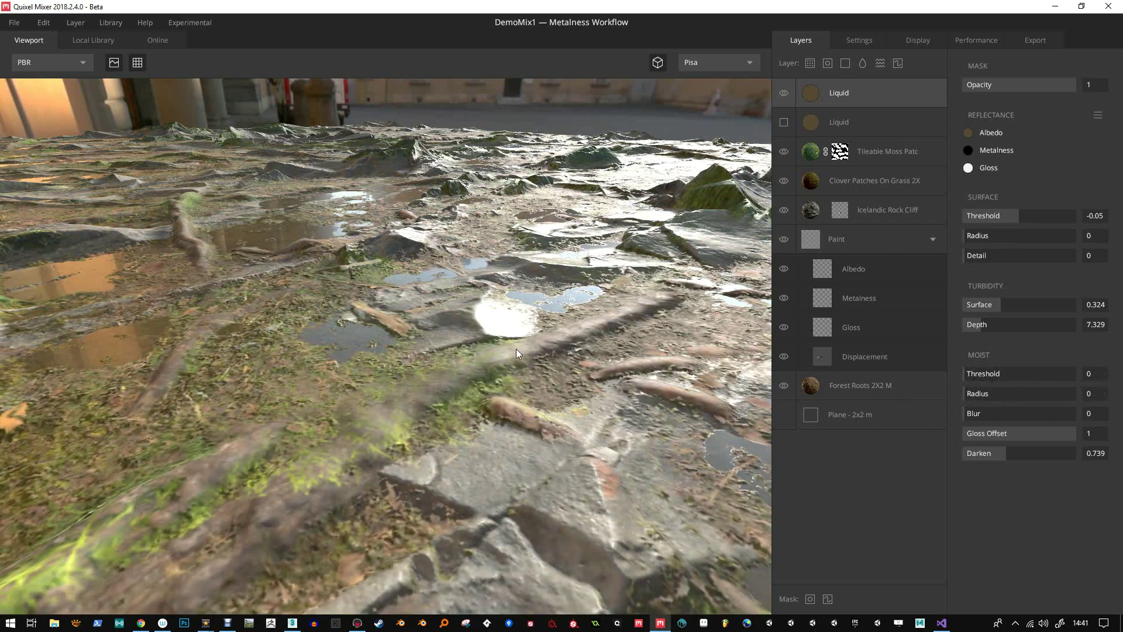
{"action": "left_click_drag", "start_coordinate": [516, 348], "coordinate": [891, 365]}
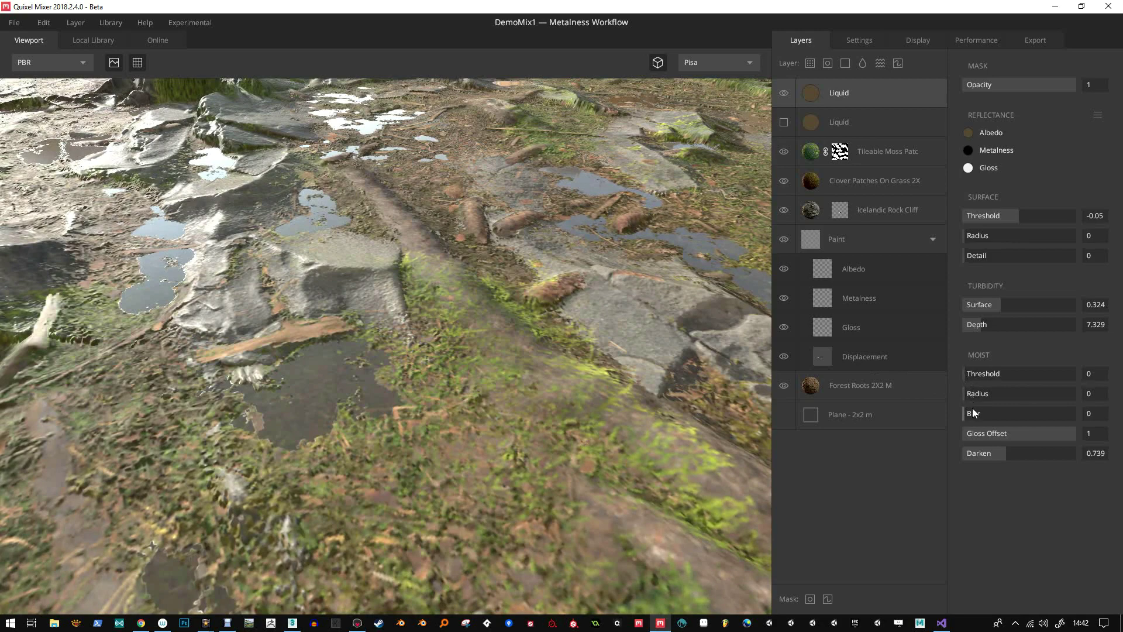
{"action": "left_click_drag", "start_coordinate": [973, 413], "coordinate": [1007, 416]}
{"action": "left_click_drag", "start_coordinate": [967, 396], "coordinate": [965, 394]}
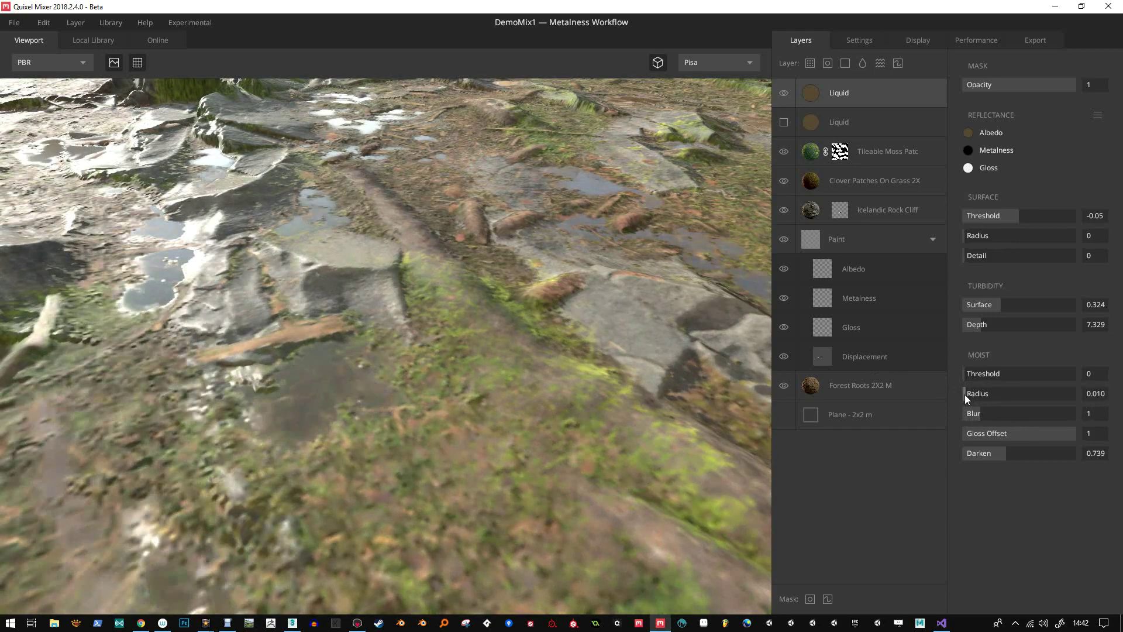
{"action": "left_click", "coordinate": [964, 394]}
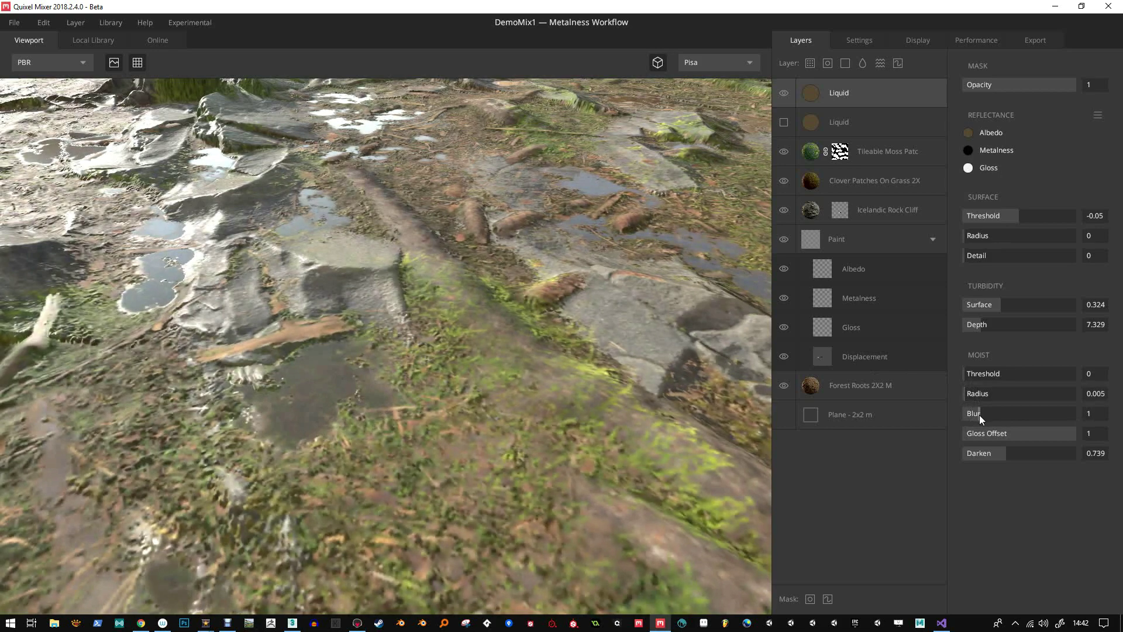
{"action": "left_click_drag", "start_coordinate": [978, 417], "coordinate": [967, 417]}
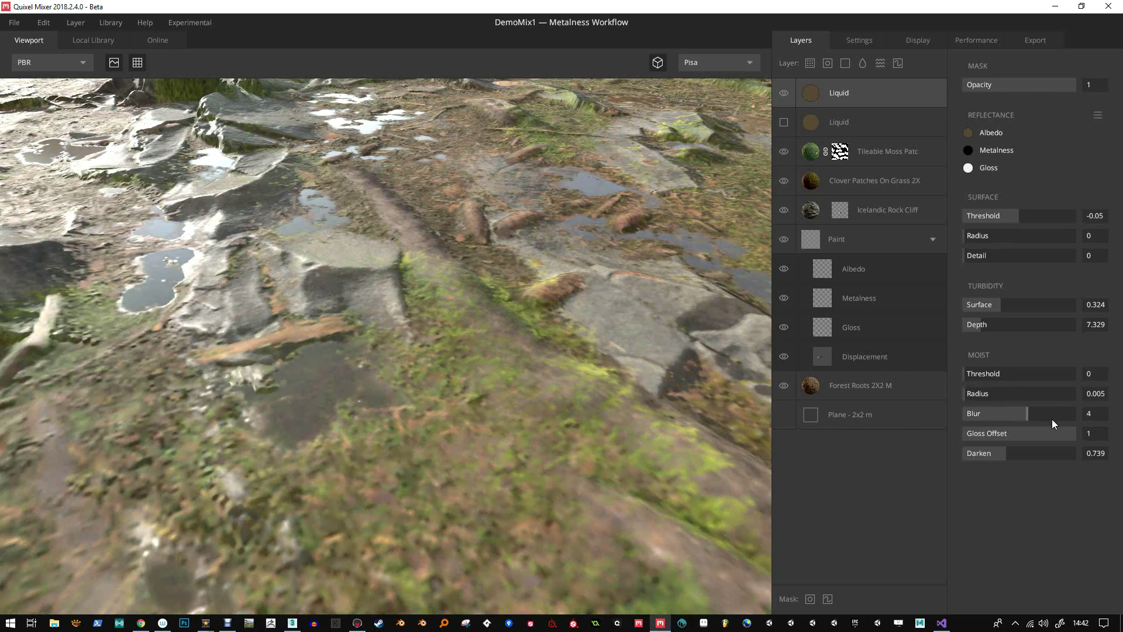
{"action": "left_click_drag", "start_coordinate": [1052, 419], "coordinate": [966, 416]}
{"action": "left_click_drag", "start_coordinate": [528, 385], "coordinate": [381, 206]}
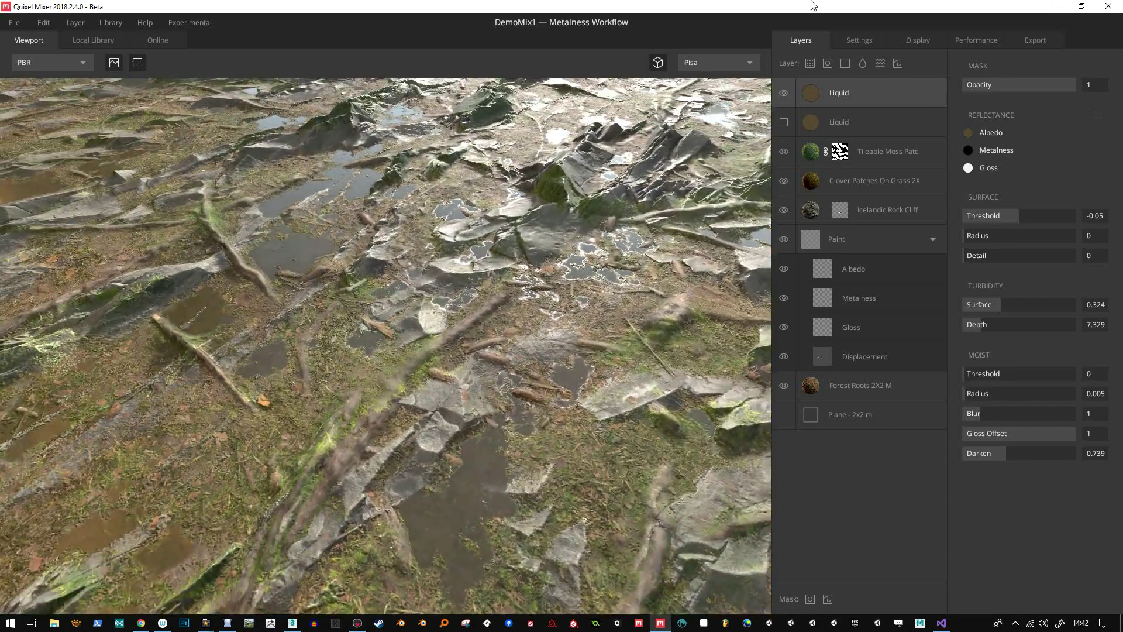
Export DemoMix1's six texture maps at 2048 px to D:\QuixelMixers.
{"action": "left_click", "coordinate": [1031, 41]}
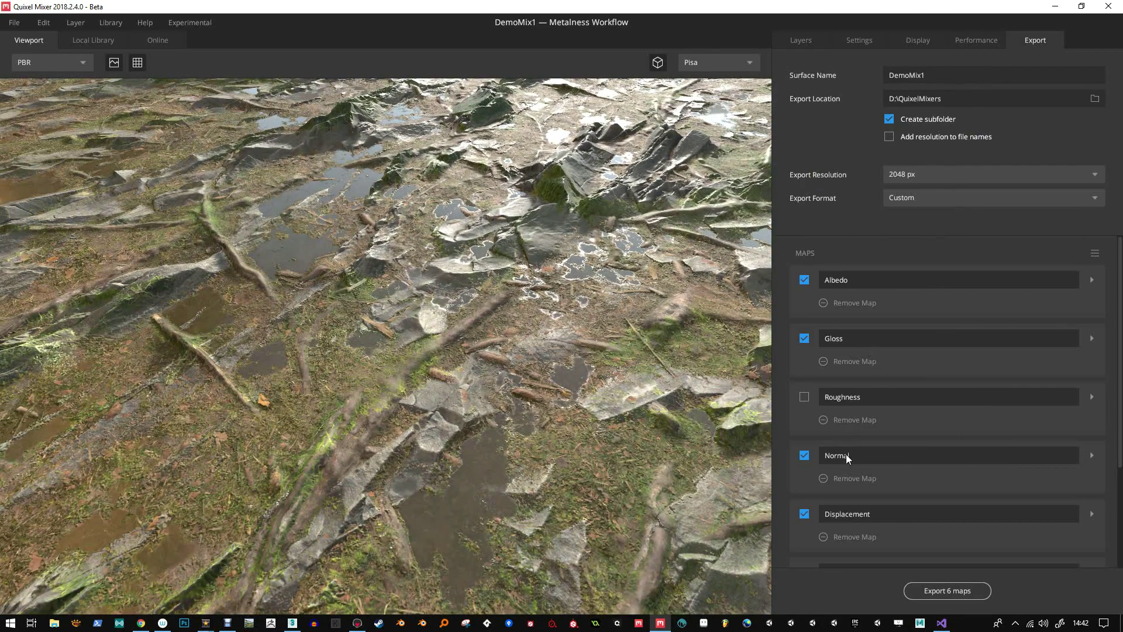
{"action": "scroll", "coordinate": [943, 532], "scroll_direction": "down", "scroll_amount": 5}
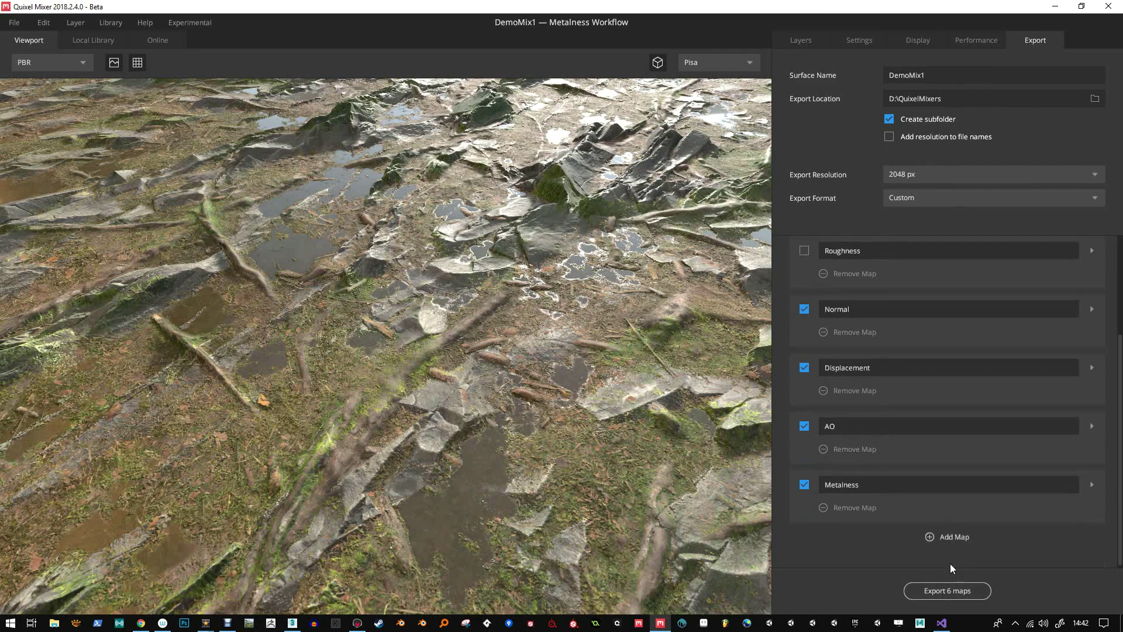
{"action": "left_click", "coordinate": [950, 589]}
Back in Toolbag, add Sky Light 1 by placing a sun on the Sky panorama.
{"action": "key", "text": "alt+Tab"}
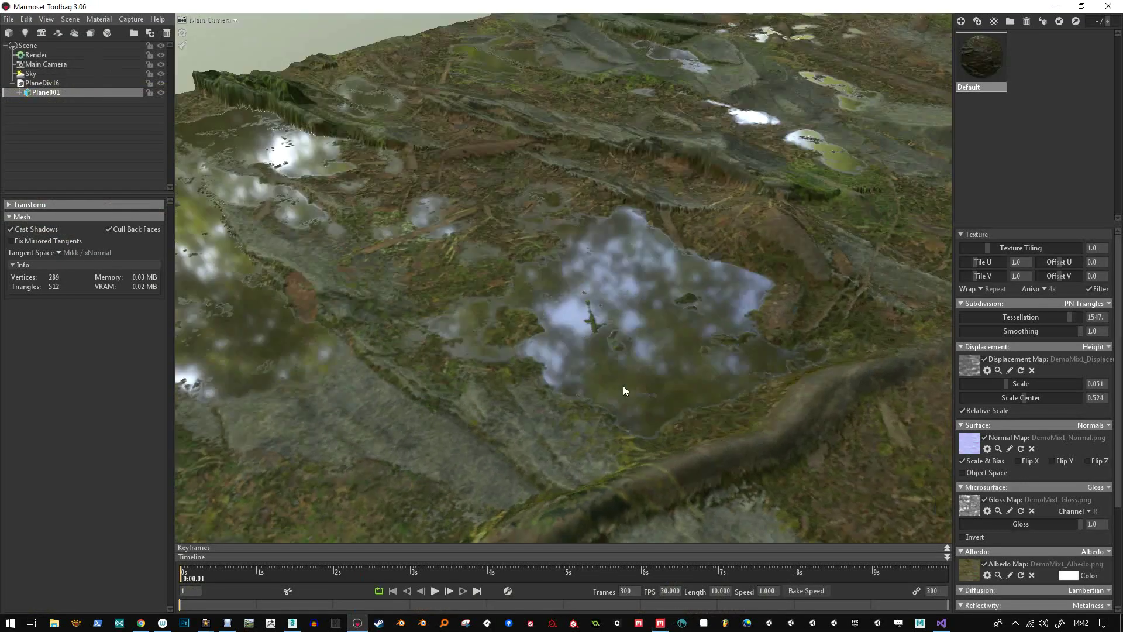
{"action": "left_click_drag", "start_coordinate": [623, 385], "coordinate": [602, 256]}
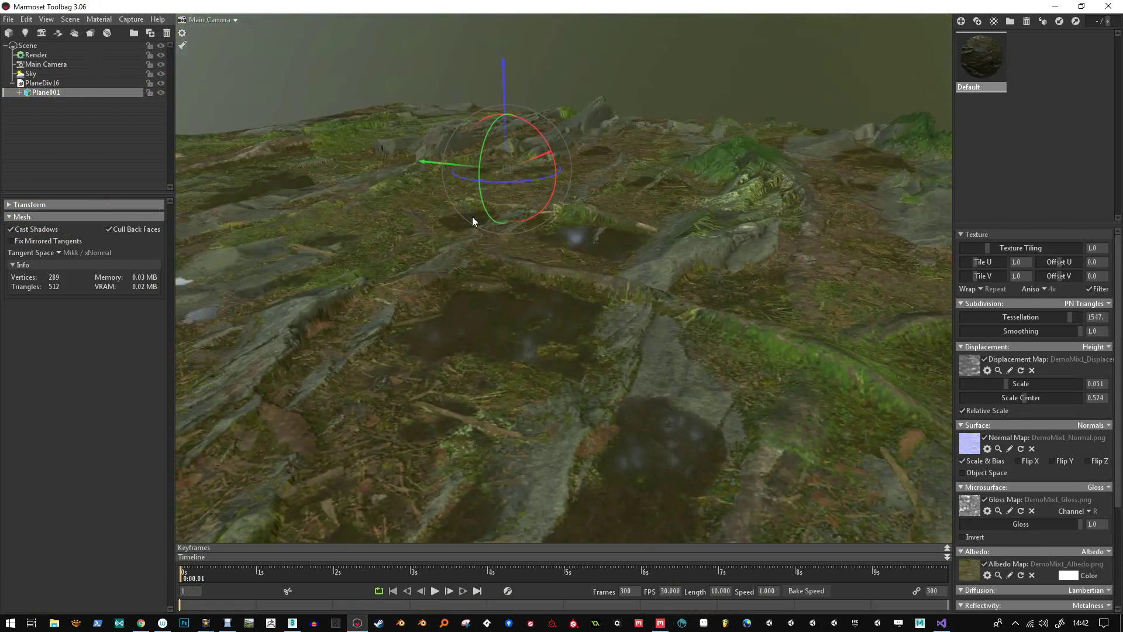
{"action": "left_click", "coordinate": [64, 74]}
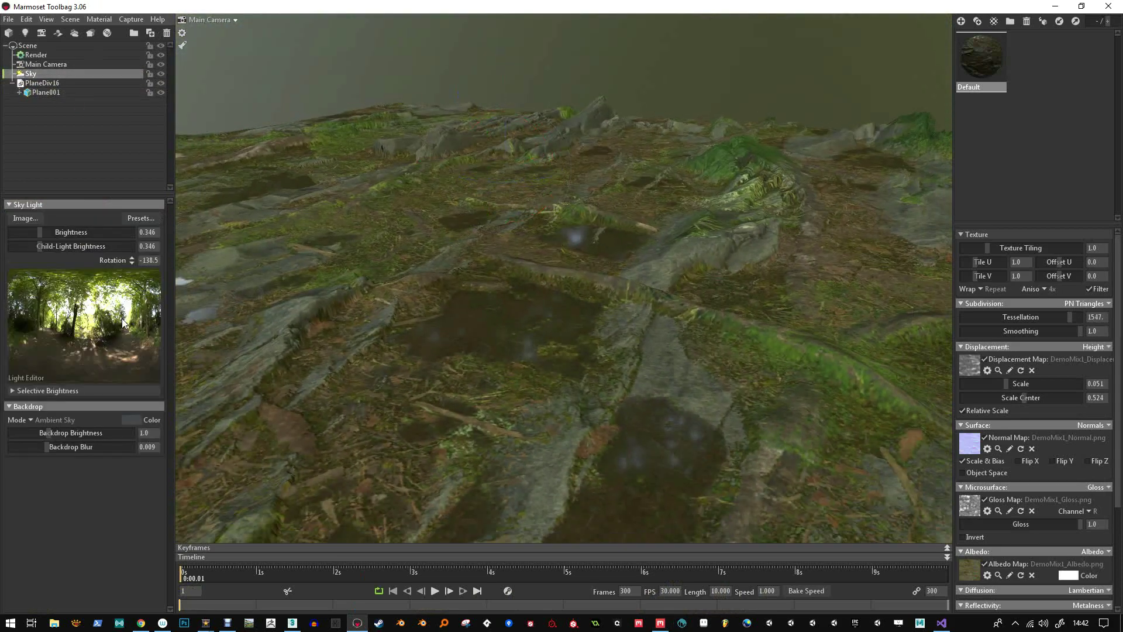
{"action": "left_click", "coordinate": [112, 308]}
{"action": "mouse_move", "coordinate": [113, 308]}
{"action": "left_mouse_down"}
{"action": "mouse_move", "coordinate": [127, 304]}
{"action": "mouse_move", "coordinate": [118, 299]}
{"action": "left_mouse_up"}
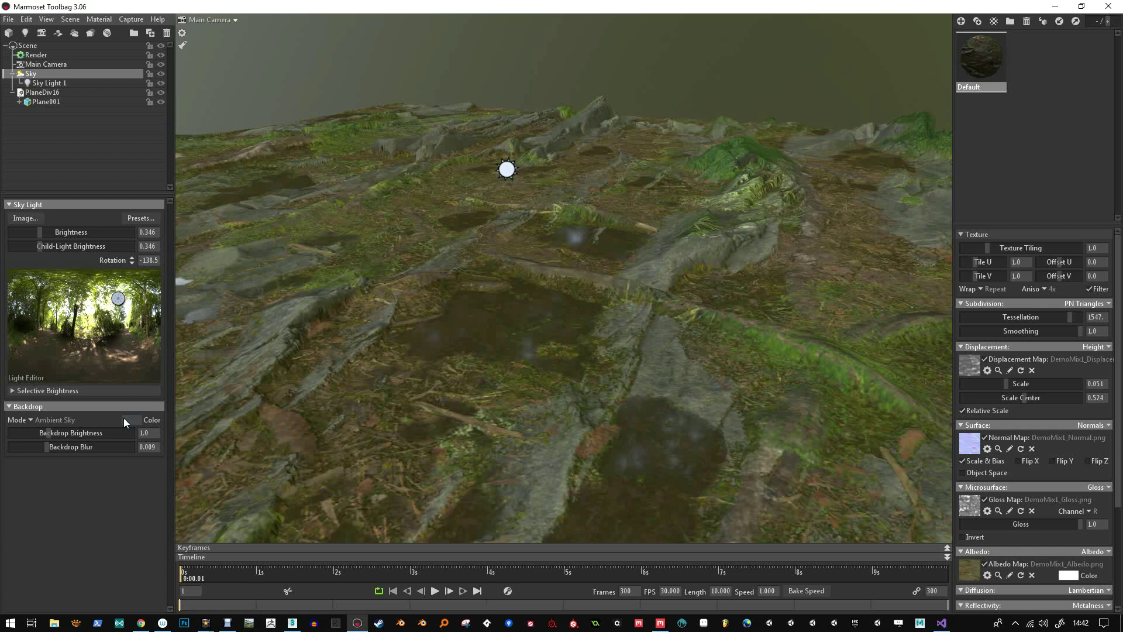
Tint Sky Light 1 pale yellow and raise its brightness to 2.524.
{"action": "left_click", "coordinate": [53, 83]}
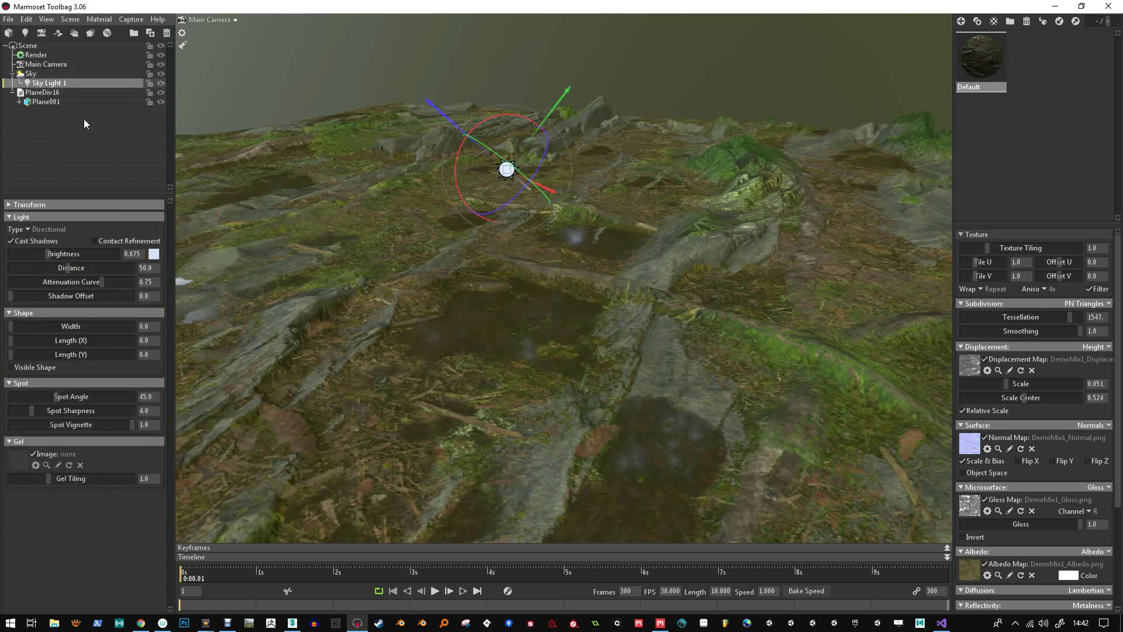
{"action": "left_click", "coordinate": [153, 254]}
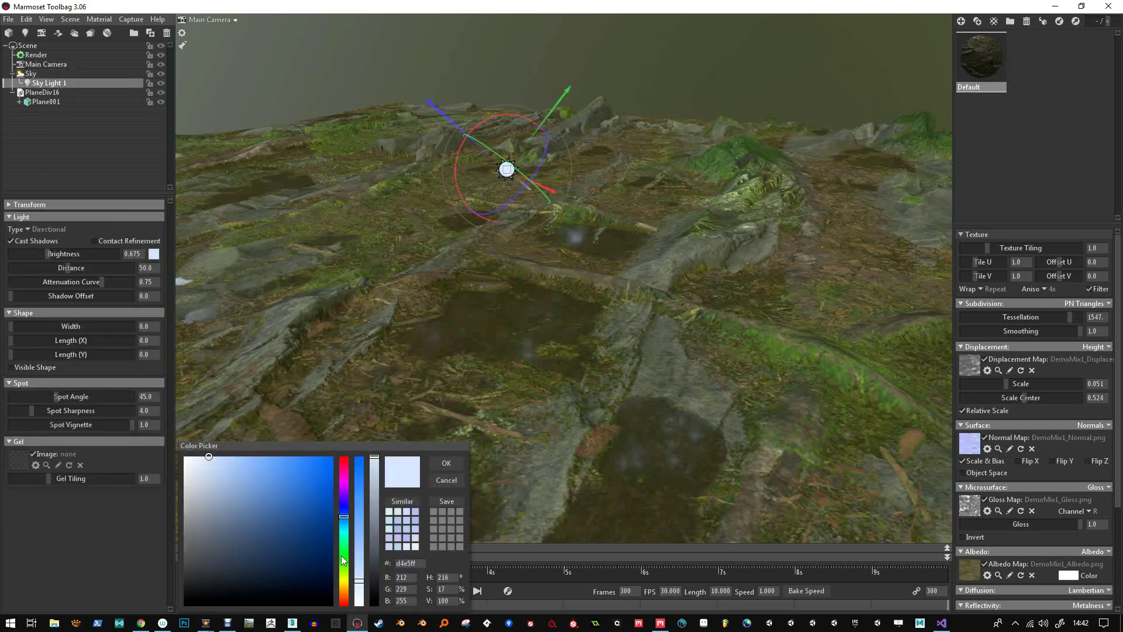
{"action": "left_click", "coordinate": [345, 578]}
{"action": "left_click_drag", "start_coordinate": [244, 490], "coordinate": [217, 449]}
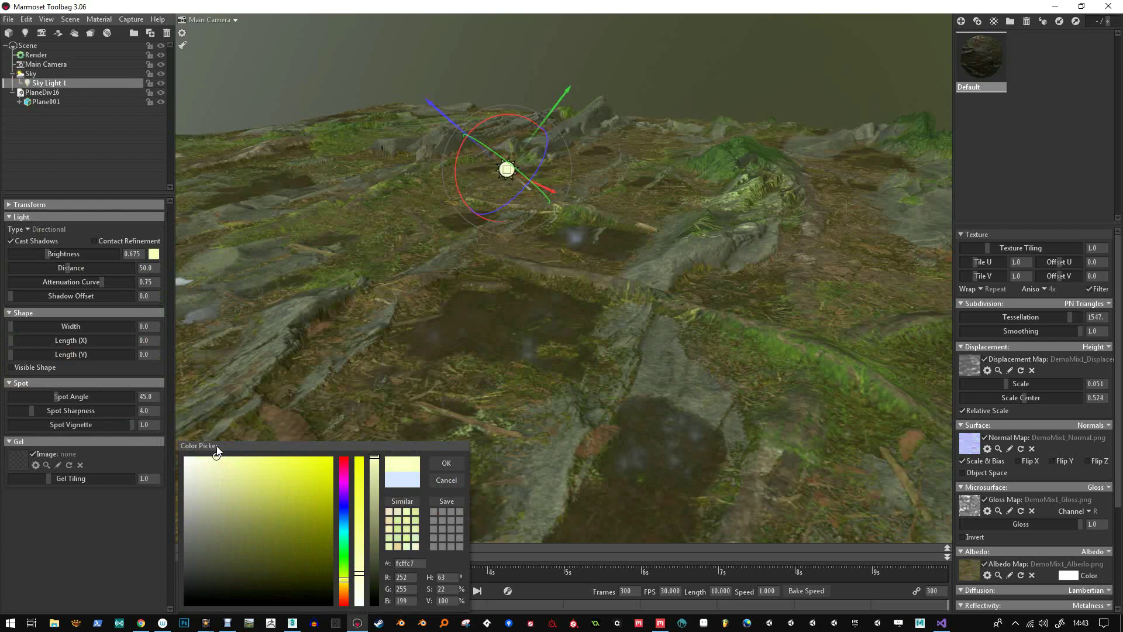
{"action": "left_click", "coordinate": [446, 464]}
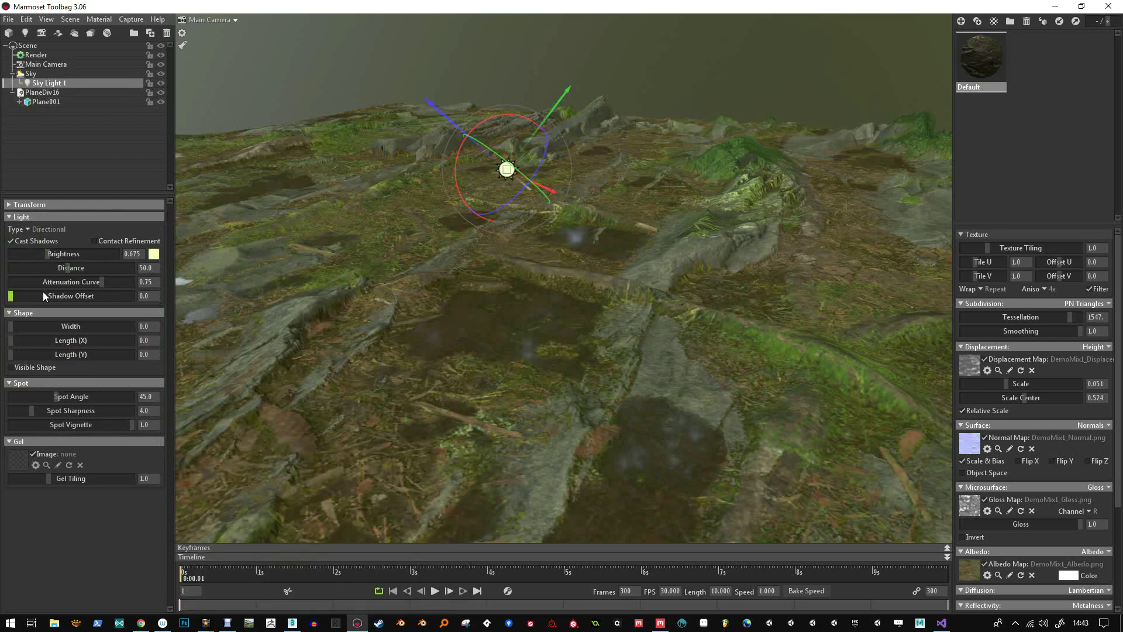
{"action": "left_click_drag", "start_coordinate": [51, 254], "coordinate": [60, 254]}
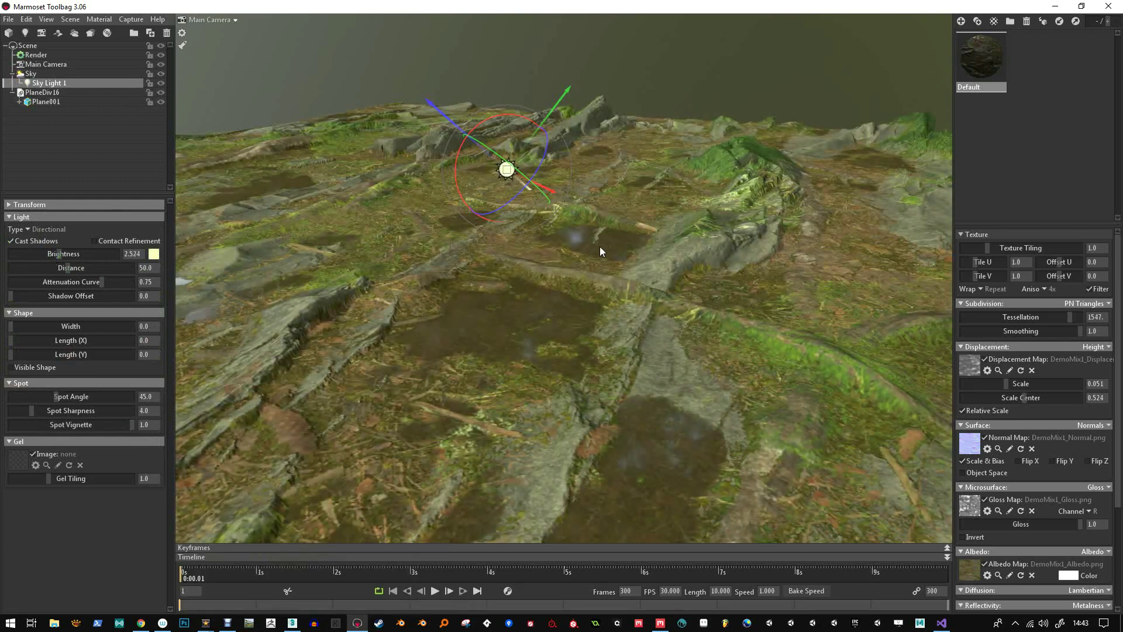
{"action": "mouse_move", "coordinate": [600, 252]}
{"action": "left_mouse_down"}
{"action": "mouse_move", "coordinate": [570, 251]}
{"action": "mouse_move", "coordinate": [706, 240]}
{"action": "mouse_move", "coordinate": [489, 247]}
{"action": "mouse_move", "coordinate": [633, 245]}
{"action": "mouse_move", "coordinate": [537, 264]}
{"action": "mouse_move", "coordinate": [601, 241]}
{"action": "mouse_move", "coordinate": [585, 207]}
{"action": "mouse_move", "coordinate": [649, 196]}
{"action": "mouse_move", "coordinate": [635, 254]}
{"action": "mouse_move", "coordinate": [529, 268]}
{"action": "mouse_move", "coordinate": [603, 271]}
{"action": "mouse_move", "coordinate": [592, 234]}
{"action": "mouse_move", "coordinate": [563, 224]}
{"action": "mouse_move", "coordinate": [798, 211]}
{"action": "mouse_move", "coordinate": [647, 316]}
{"action": "mouse_move", "coordinate": [633, 313]}
{"action": "mouse_move", "coordinate": [714, 326]}
{"action": "mouse_move", "coordinate": [543, 326]}
{"action": "mouse_move", "coordinate": [525, 353]}
{"action": "mouse_move", "coordinate": [669, 368]}
{"action": "mouse_move", "coordinate": [848, 301]}
{"action": "mouse_move", "coordinate": [878, 314]}
{"action": "mouse_move", "coordinate": [855, 362]}
{"action": "mouse_move", "coordinate": [717, 337]}
{"action": "mouse_move", "coordinate": [537, 213]}
{"action": "mouse_move", "coordinate": [603, 217]}
{"action": "mouse_move", "coordinate": [608, 268]}
{"action": "mouse_move", "coordinate": [605, 251]}
{"action": "mouse_move", "coordinate": [599, 272]}
{"action": "mouse_move", "coordinate": [582, 264]}
{"action": "left_mouse_up"}
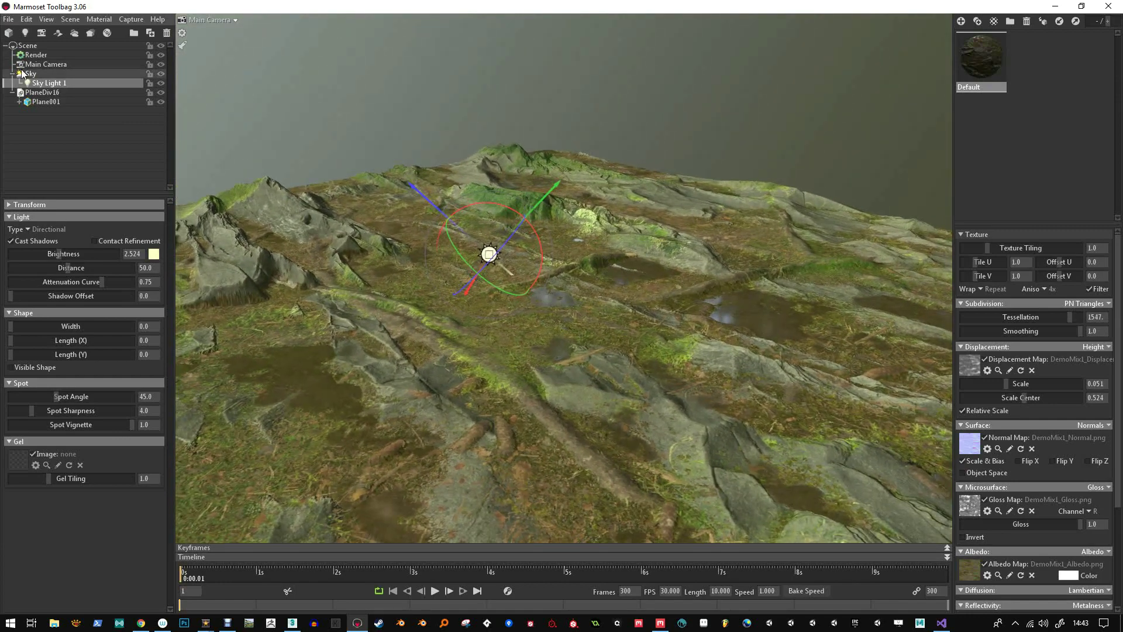
Start a model import and browse to the AssetStore_RRF_2018 folder on the SAM (F:) drive.
{"action": "left_click", "coordinate": [8, 19]}
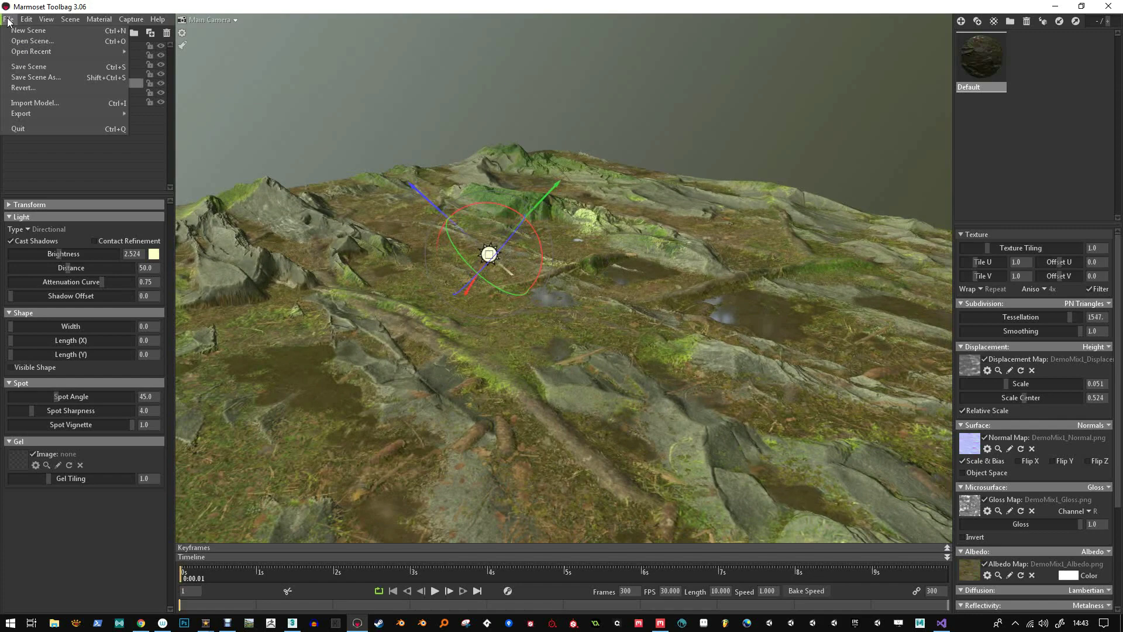
{"action": "left_click", "coordinate": [34, 103]}
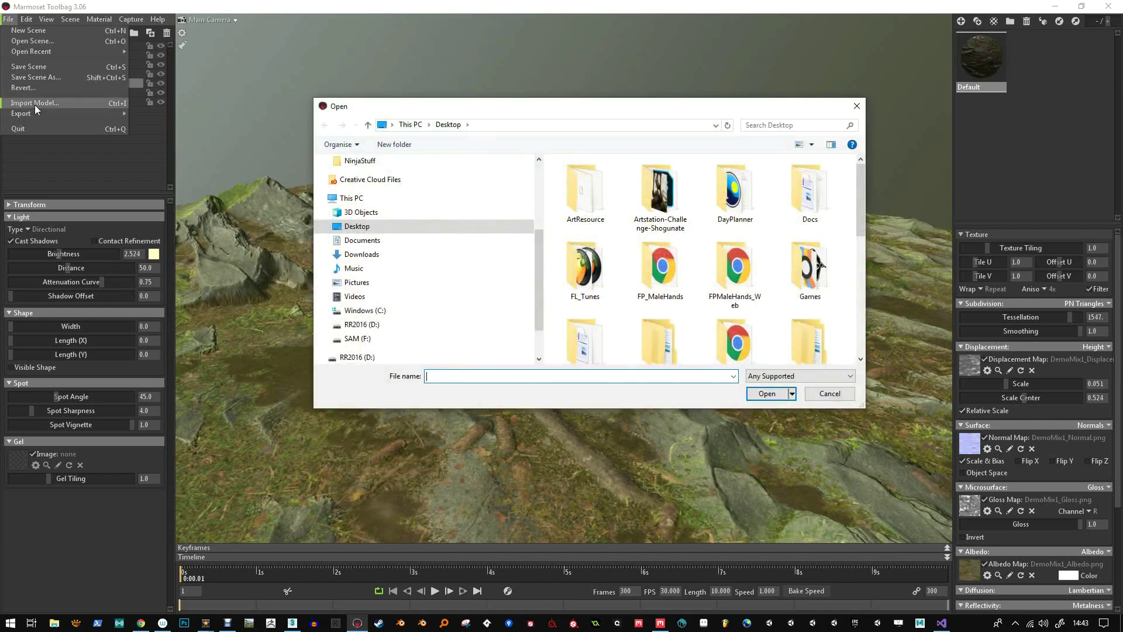
{"action": "left_click", "coordinate": [412, 339]}
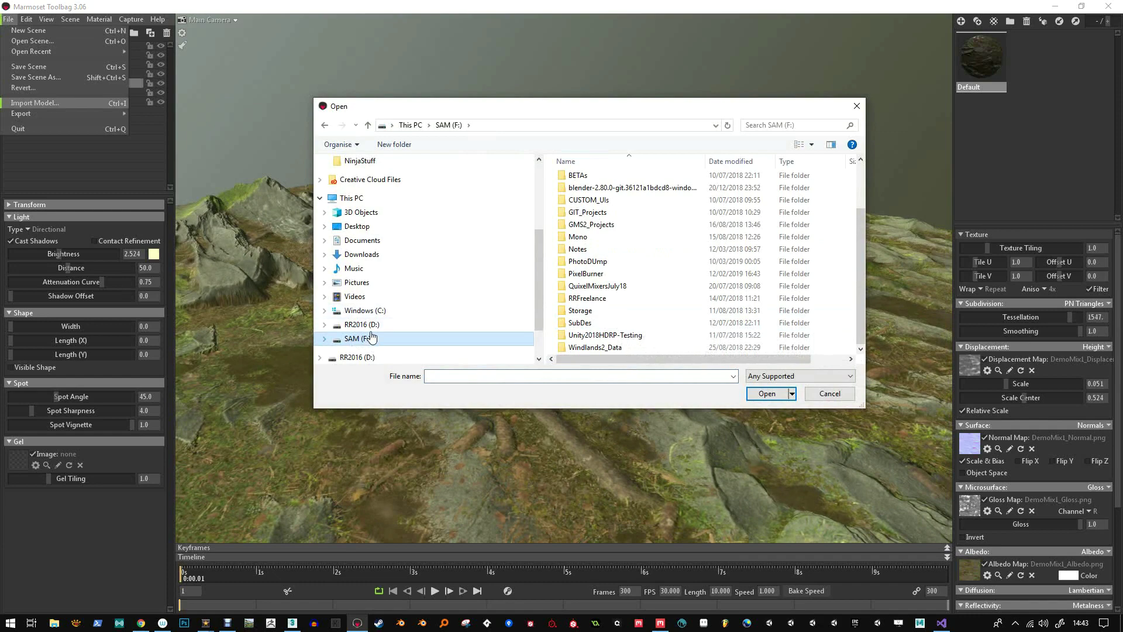
{"action": "scroll", "coordinate": [620, 298], "scroll_direction": "up", "scroll_amount": 2}
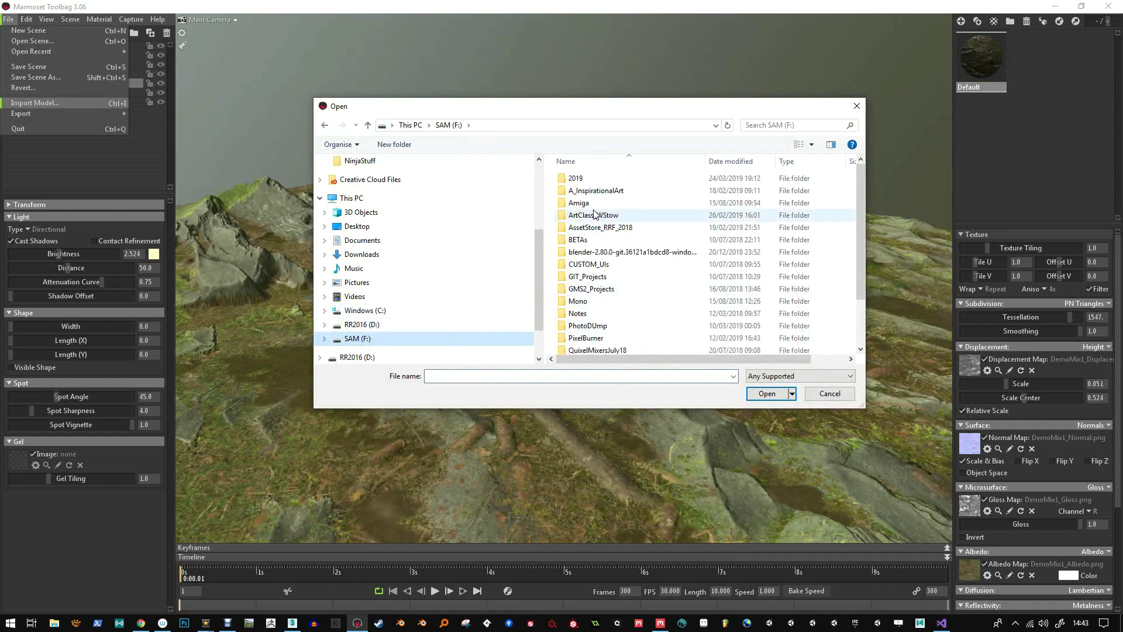
{"action": "double_click", "coordinate": [609, 230]}
{"action": "scroll", "coordinate": [643, 304], "scroll_direction": "down", "scroll_amount": 10}
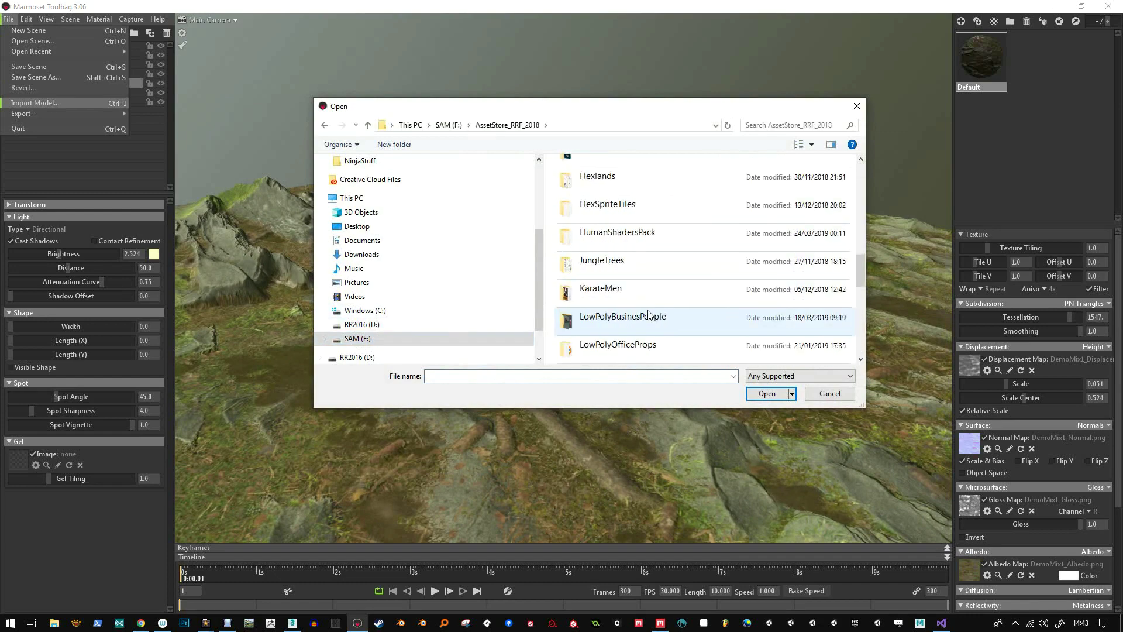
{"action": "scroll", "coordinate": [624, 257], "scroll_direction": "down", "scroll_amount": 3}
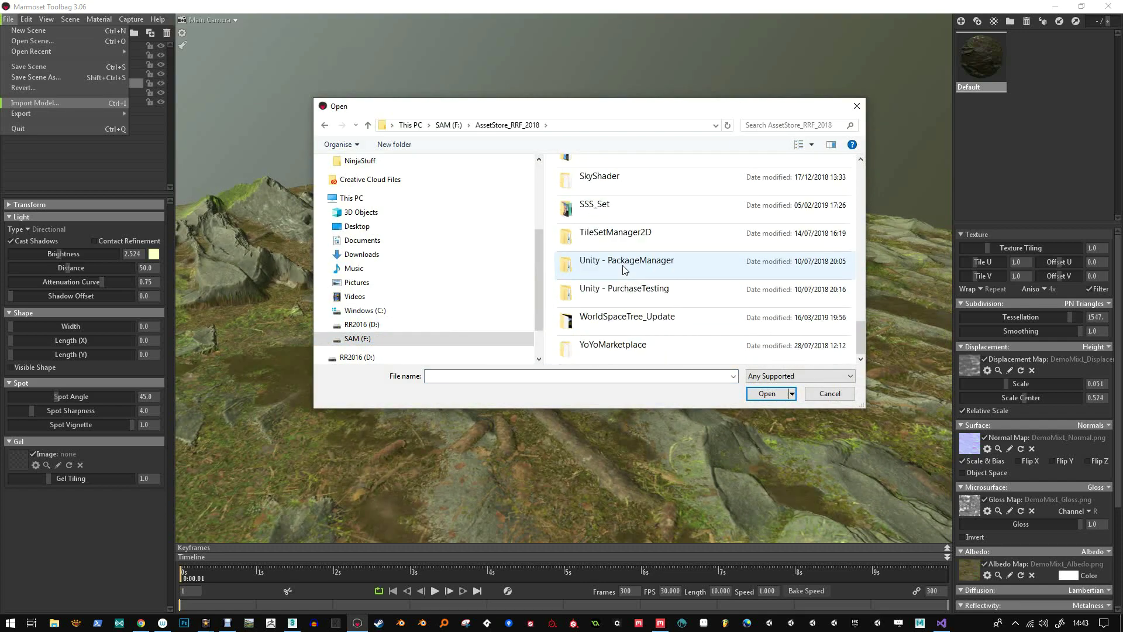
{"action": "scroll", "coordinate": [624, 268], "scroll_direction": "up", "scroll_amount": 3}
{"action": "scroll", "coordinate": [624, 269], "scroll_direction": "up", "scroll_amount": 8}
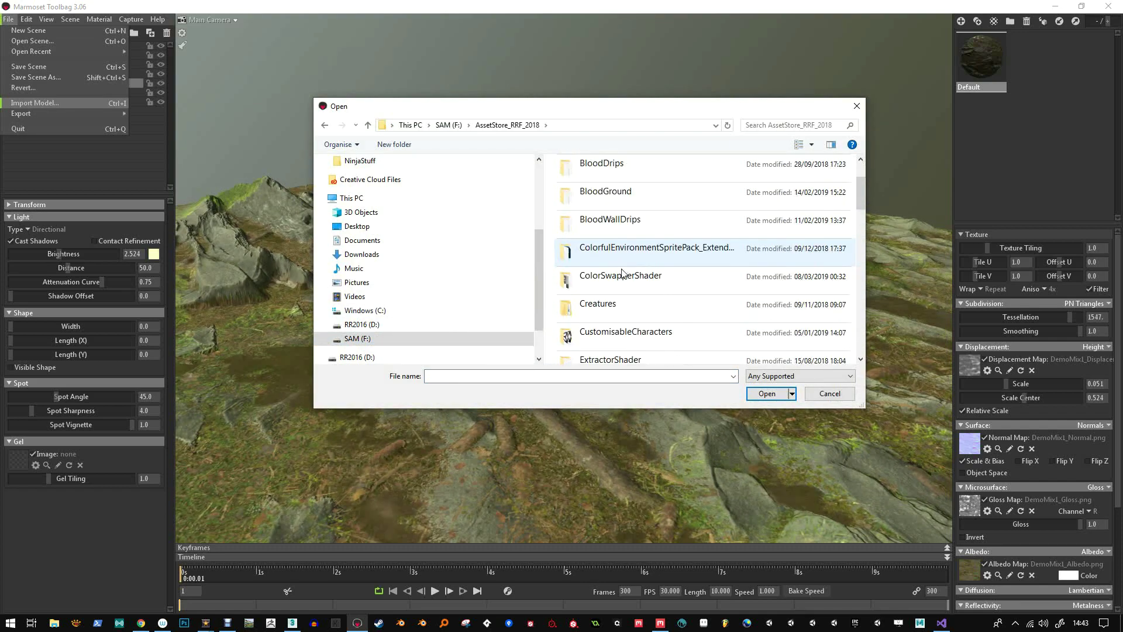
Go into Creatures > OgreTroll > Export_OgreTroll and import OrcOgre_FBX.
{"action": "double_click", "coordinate": [594, 305]}
{"action": "double_click", "coordinate": [591, 182]}
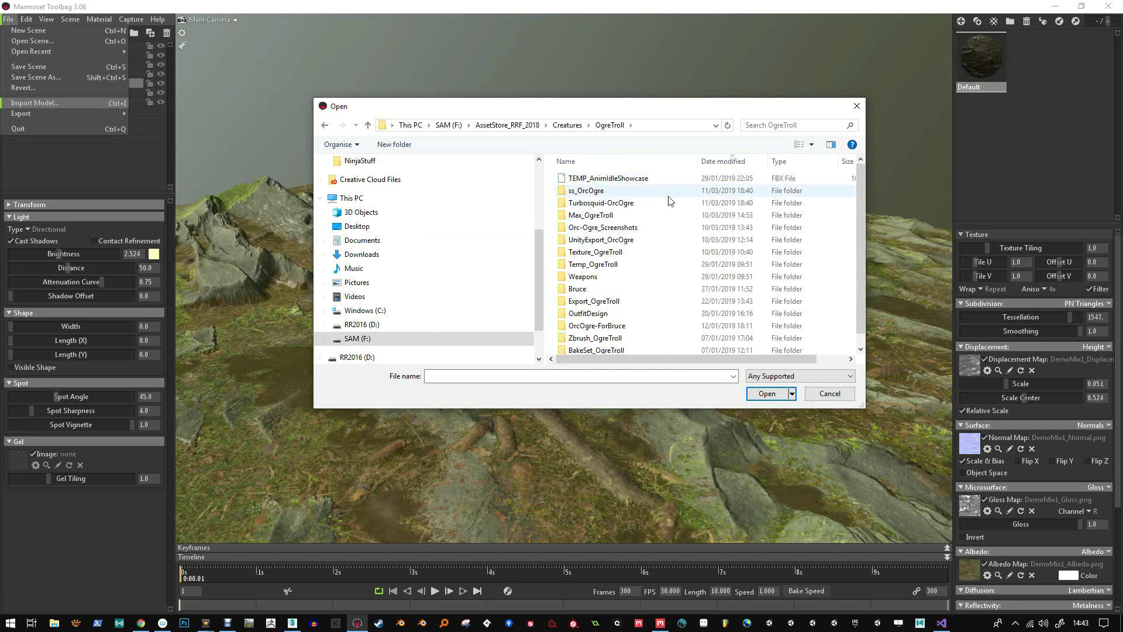
{"action": "left_click_drag", "start_coordinate": [605, 108], "coordinate": [667, 86]}
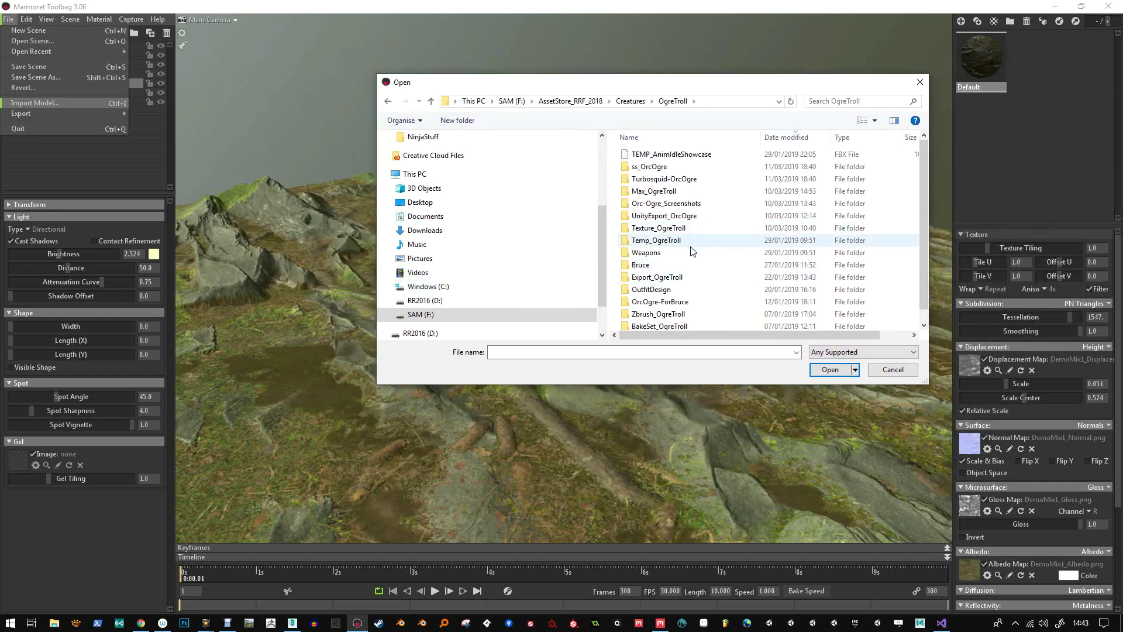
{"action": "scroll", "coordinate": [693, 252], "scroll_direction": "down", "scroll_amount": 1}
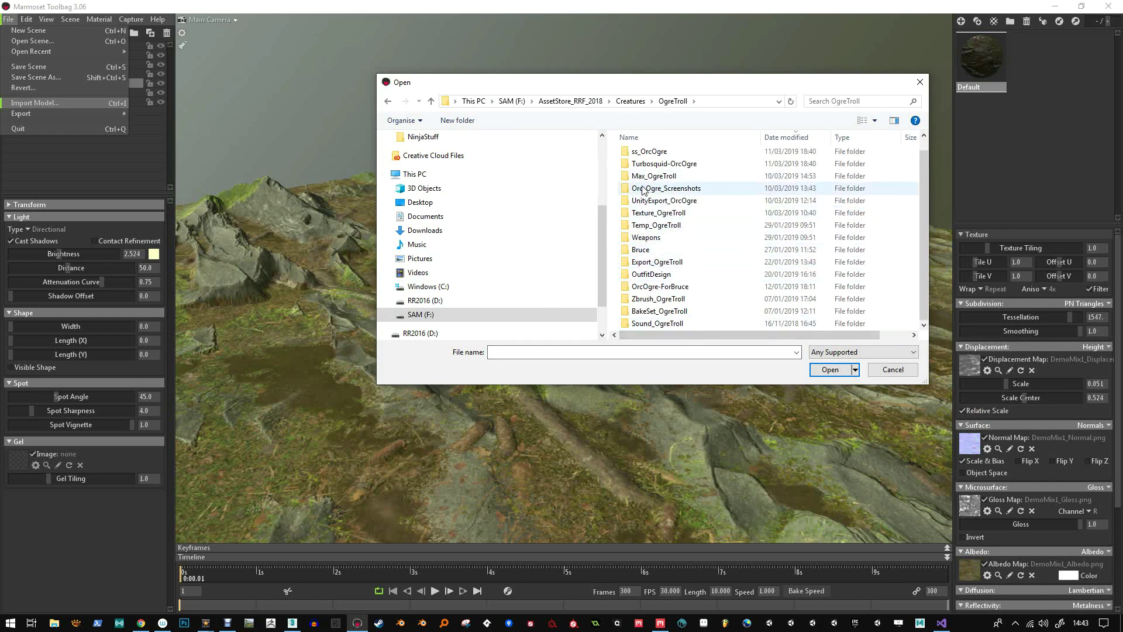
{"action": "double_click", "coordinate": [652, 262]}
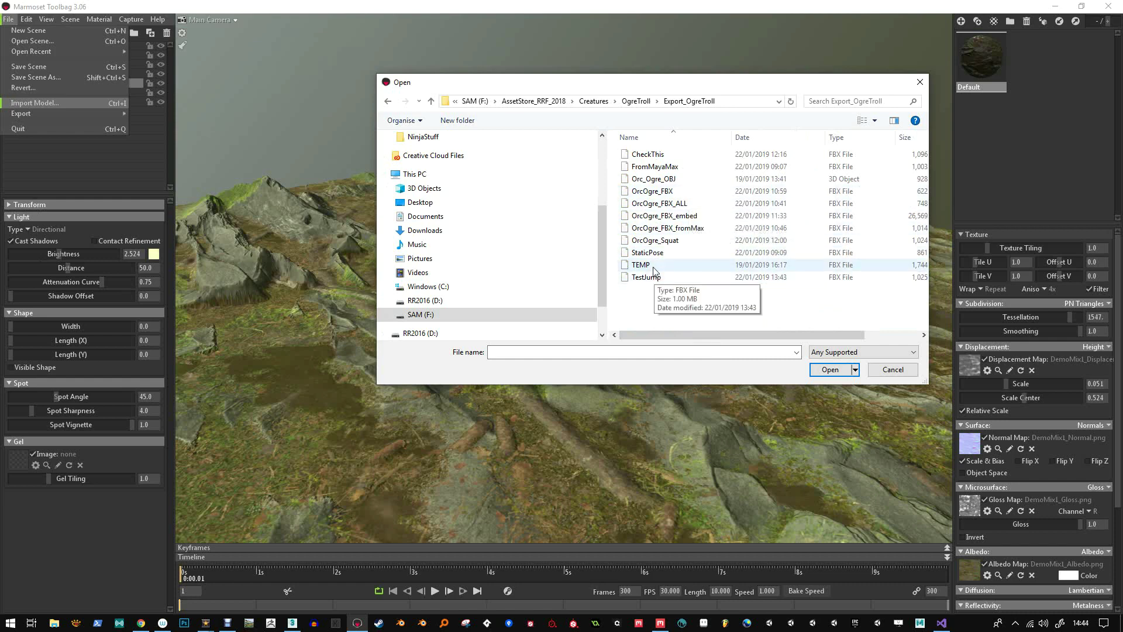
{"action": "double_click", "coordinate": [653, 194]}
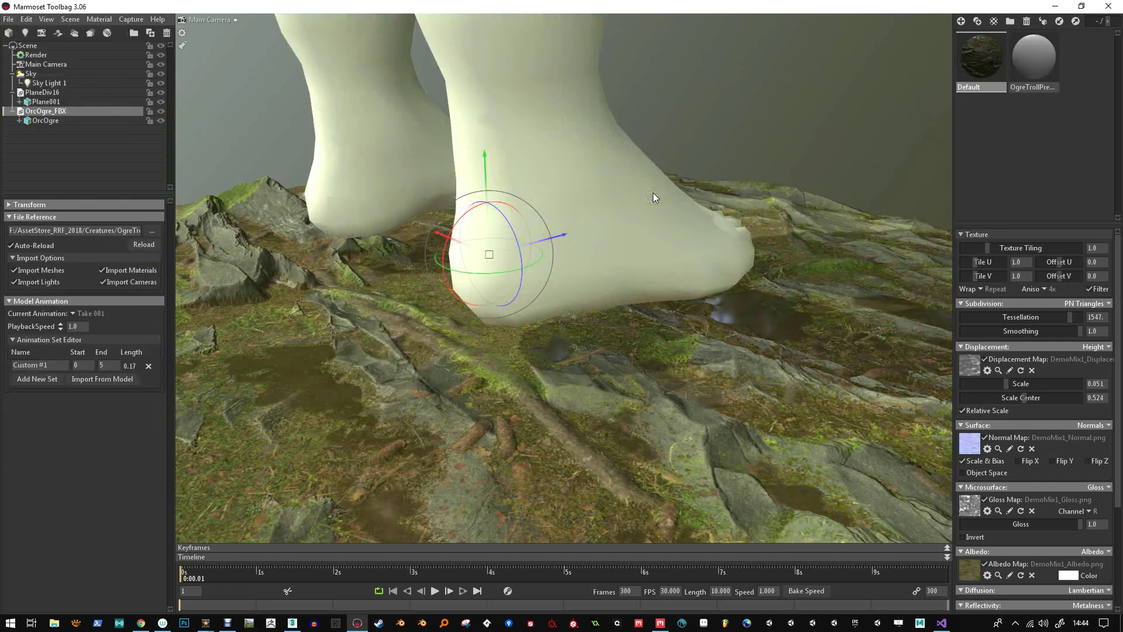
Scale the PlaneDiv16 terrain to 5 on X, Y and Z.
{"action": "left_click_drag", "start_coordinate": [601, 306], "coordinate": [509, 331]}
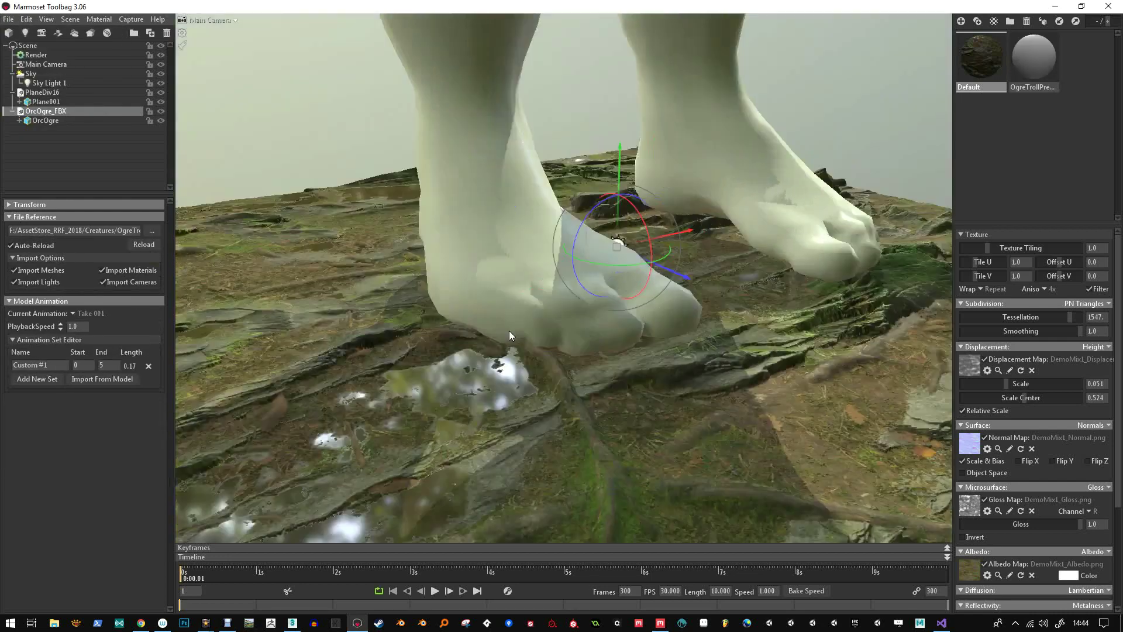
{"action": "right_click_drag", "start_coordinate": [509, 331], "coordinate": [590, 285]}
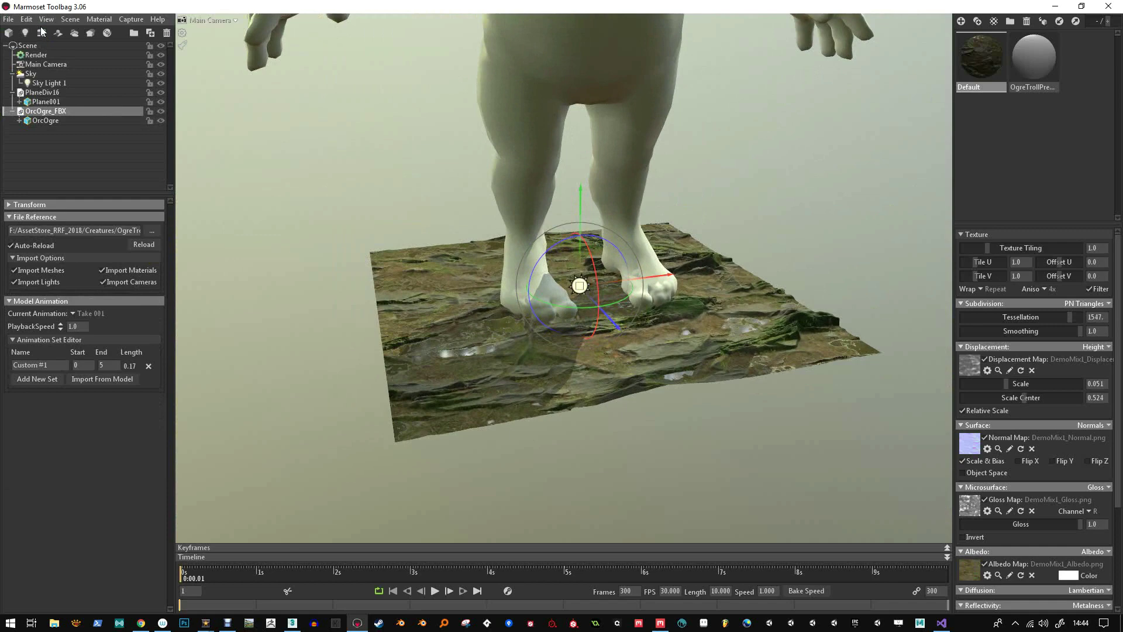
{"action": "left_click", "coordinate": [480, 399]}
{"action": "left_click_drag", "start_coordinate": [569, 373], "coordinate": [581, 335]}
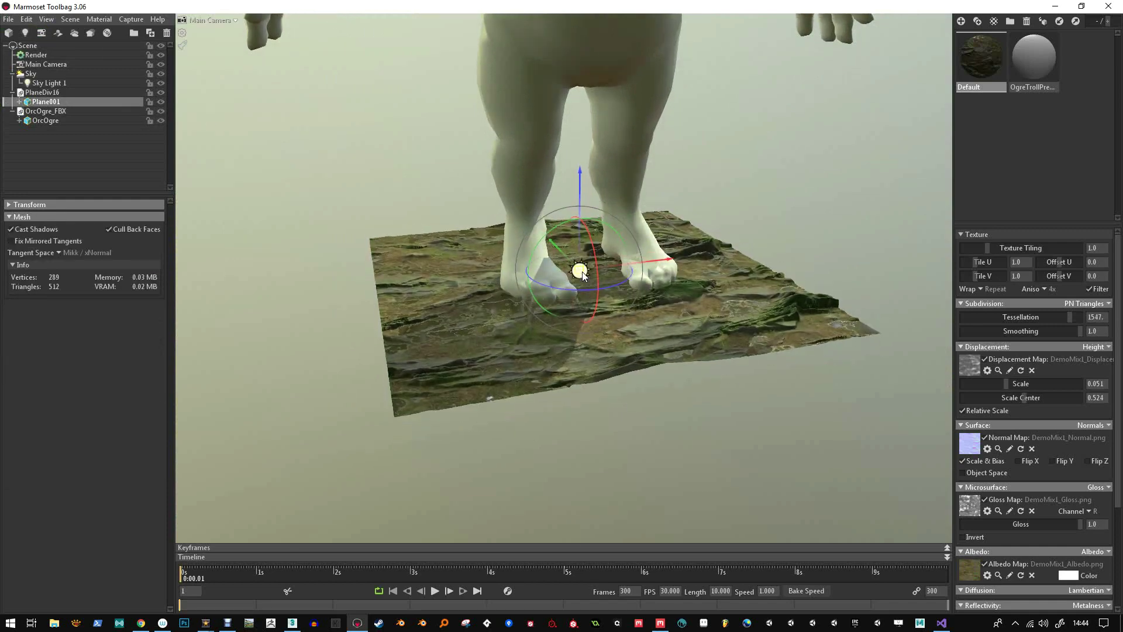
{"action": "left_click", "coordinate": [38, 93]}
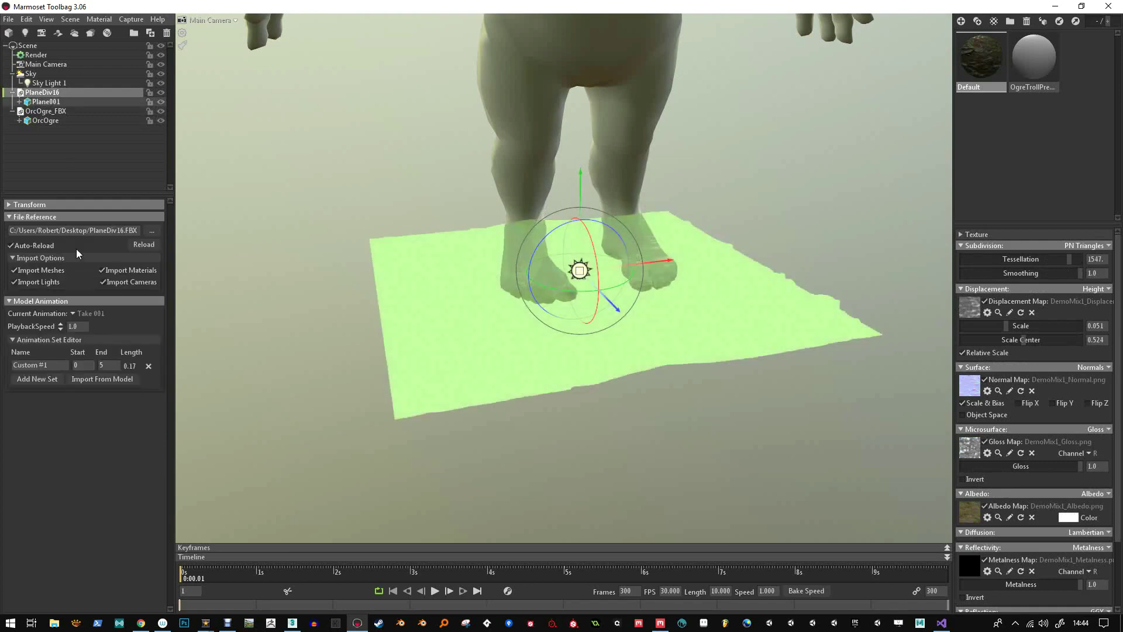
{"action": "left_click", "coordinate": [9, 206]}
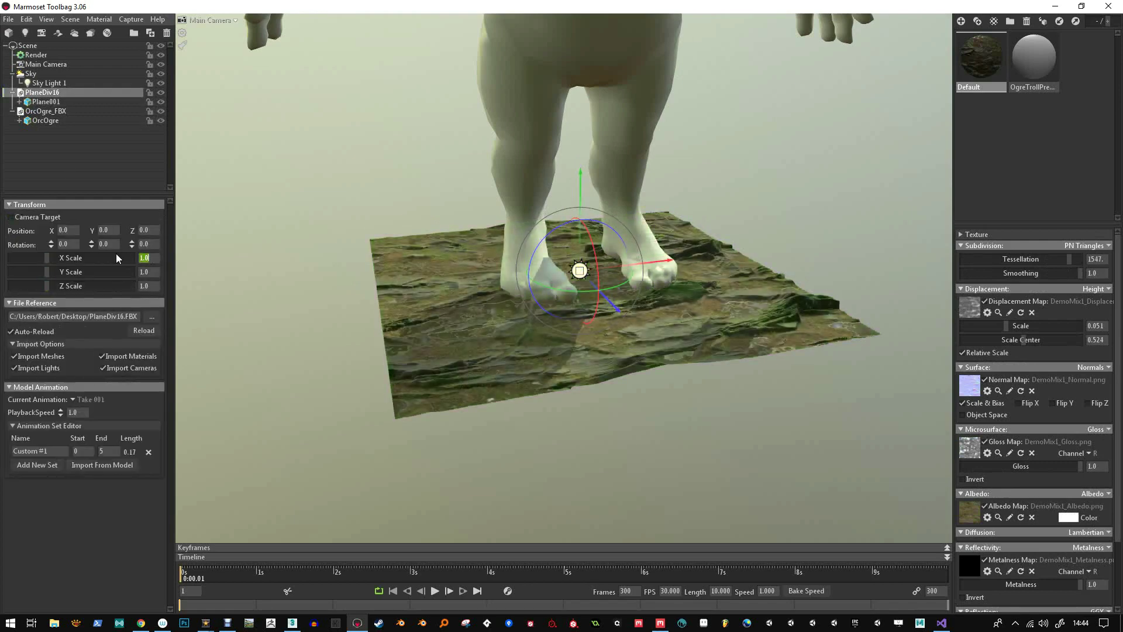
{"action": "type", "text": "5"}
{"action": "key", "text": "Tab"}
{"action": "type", "text": "5"}
{"action": "key", "text": "Tab"}
{"action": "type", "text": "5"}
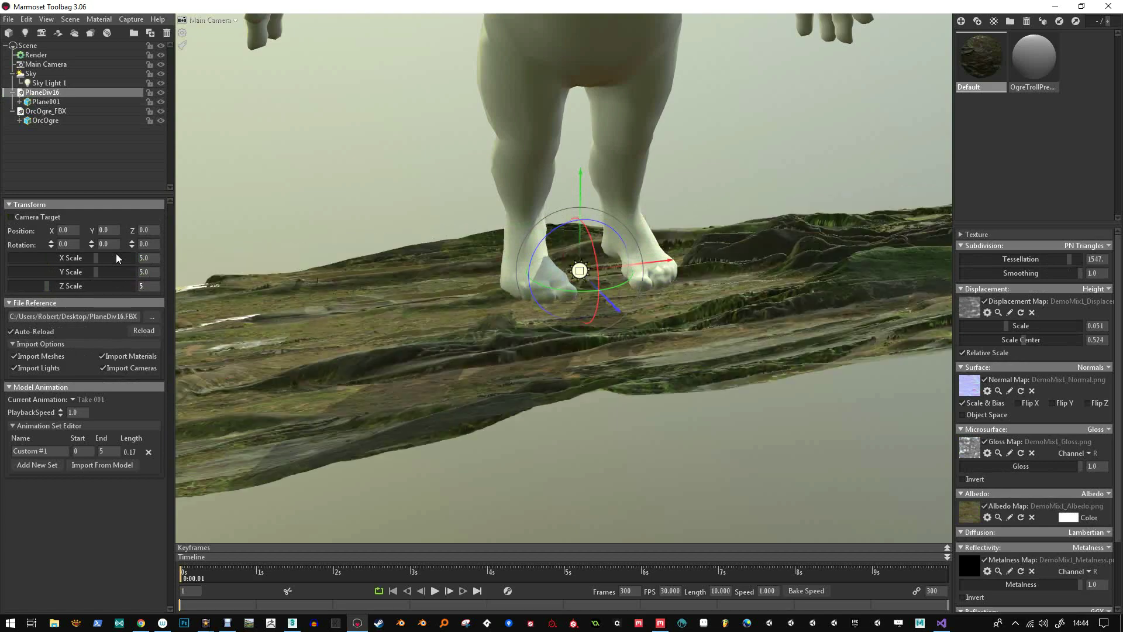
{"action": "key", "text": "Return"}
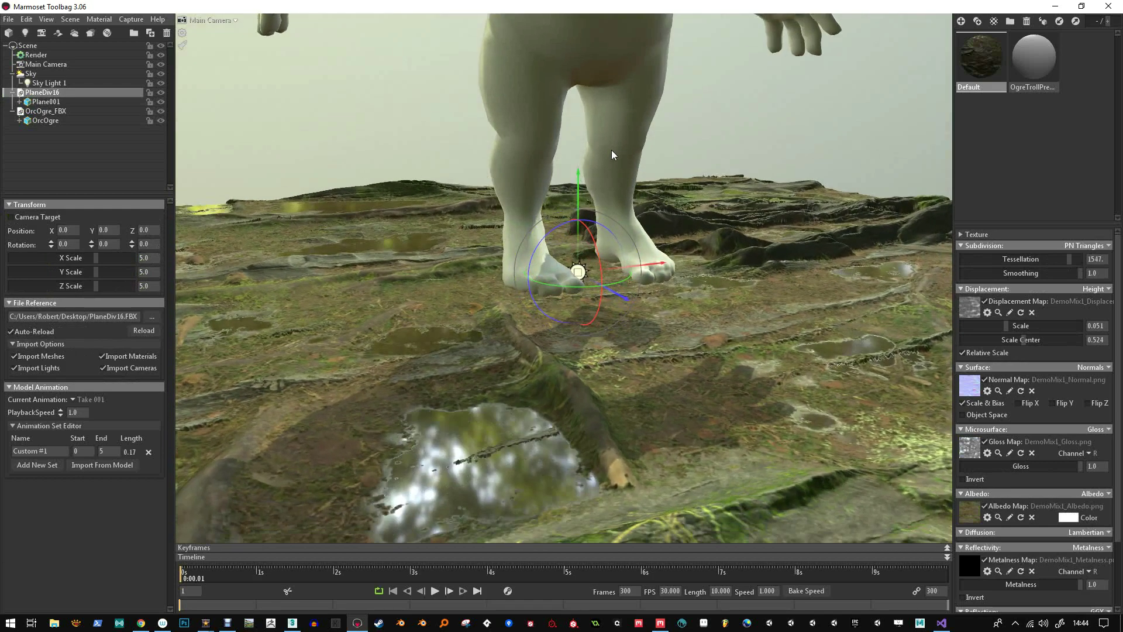
Move the ogre down and sideways to stand on the terrain at X 22.52, Y -22.2.
{"action": "left_click", "coordinate": [612, 150]}
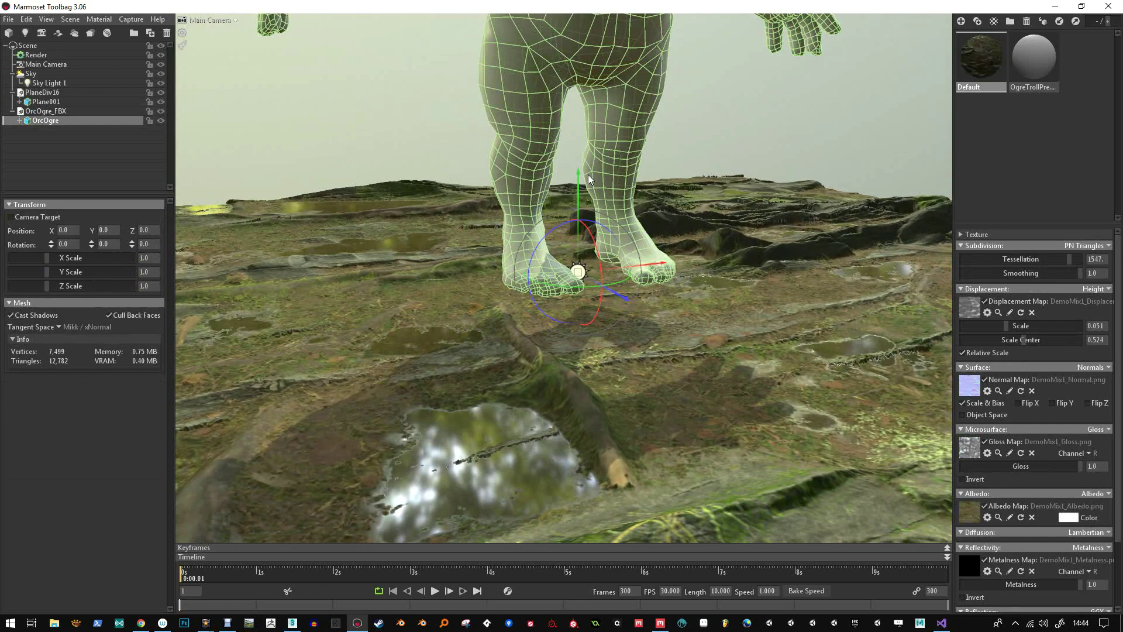
{"action": "left_click_drag", "start_coordinate": [580, 176], "coordinate": [577, 228]}
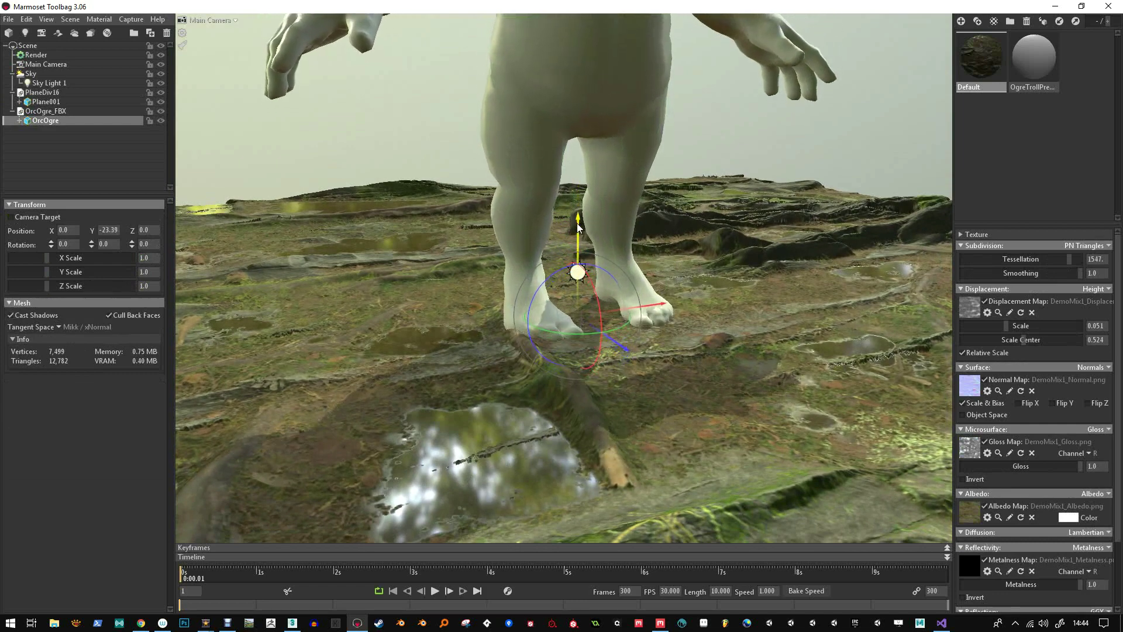
{"action": "left_click_drag", "start_coordinate": [659, 300], "coordinate": [648, 405]}
{"action": "scroll", "coordinate": [623, 424], "scroll_direction": "down", "scroll_amount": 5}
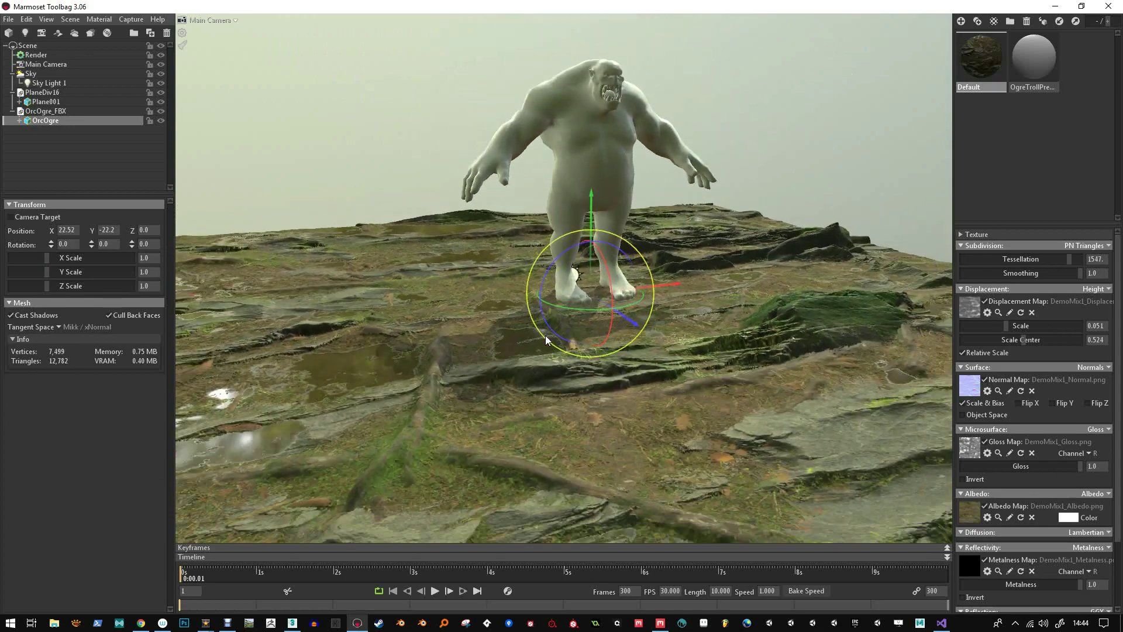
{"action": "mouse_move", "coordinate": [546, 336]}
{"action": "left_mouse_down"}
{"action": "mouse_move", "coordinate": [509, 392]}
{"action": "mouse_move", "coordinate": [634, 391]}
{"action": "mouse_move", "coordinate": [703, 343]}
{"action": "mouse_move", "coordinate": [725, 310]}
{"action": "mouse_move", "coordinate": [721, 241]}
{"action": "mouse_move", "coordinate": [700, 264]}
{"action": "mouse_move", "coordinate": [718, 324]}
{"action": "mouse_move", "coordinate": [754, 207]}
{"action": "mouse_move", "coordinate": [706, 150]}
{"action": "mouse_move", "coordinate": [641, 143]}
{"action": "mouse_move", "coordinate": [764, 150]}
{"action": "left_mouse_up"}
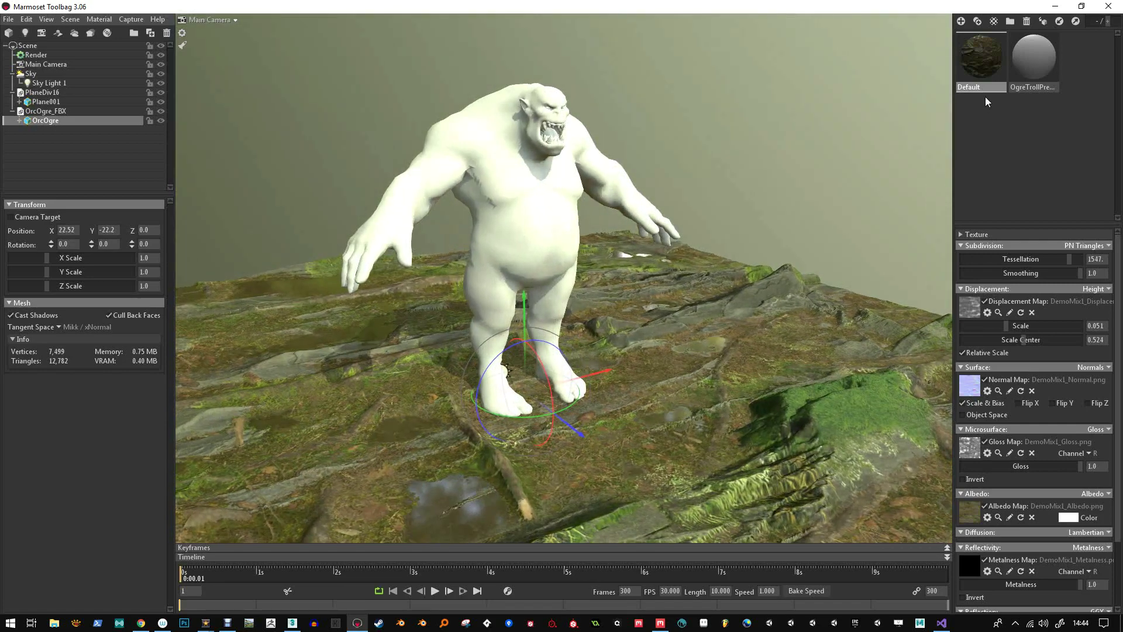
Load Ogretroll_Base_Normal, Gloss and Albedo into the OgreTrollPre material's Normal, Gloss and Albedo slots.
{"action": "left_click", "coordinate": [1032, 82]}
{"action": "left_click", "coordinate": [968, 287]}
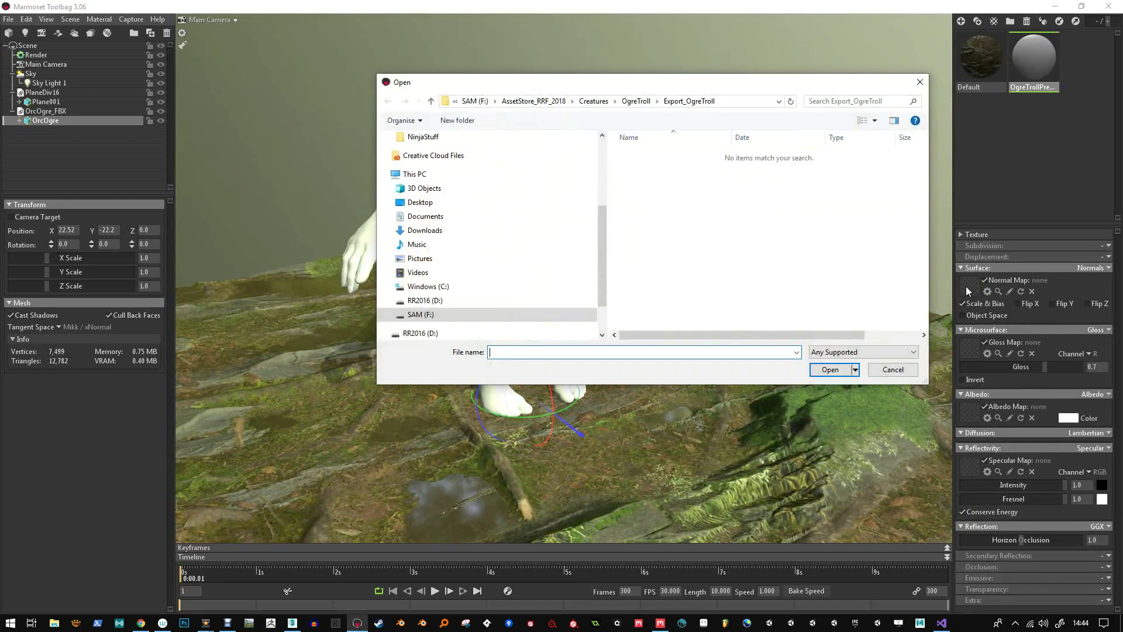
{"action": "left_click", "coordinate": [644, 103]}
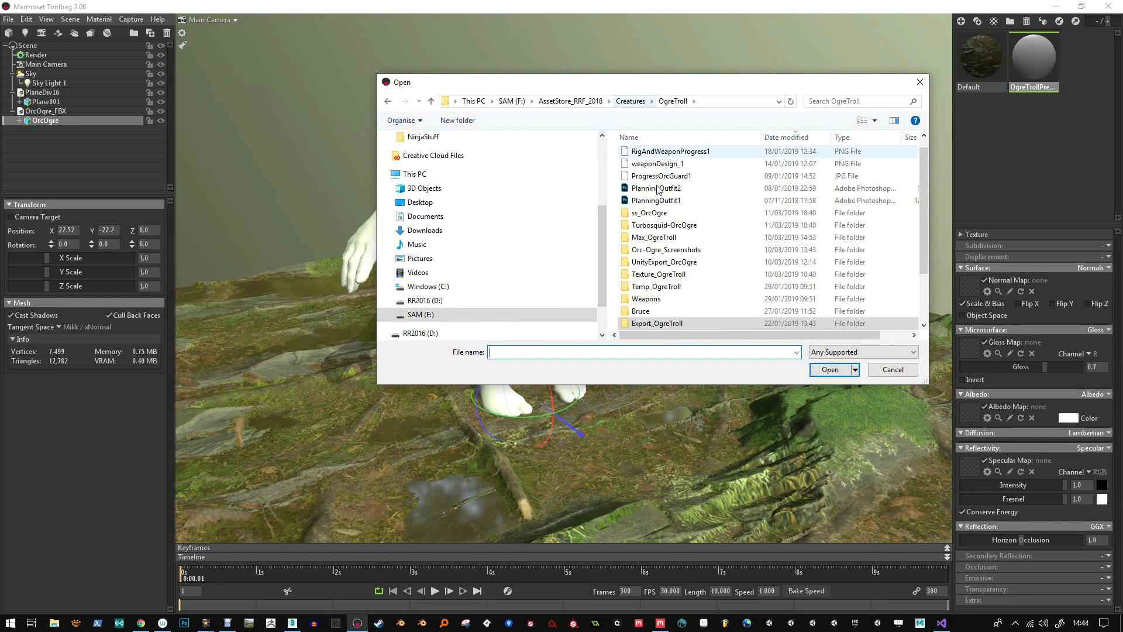
{"action": "double_click", "coordinate": [659, 275]}
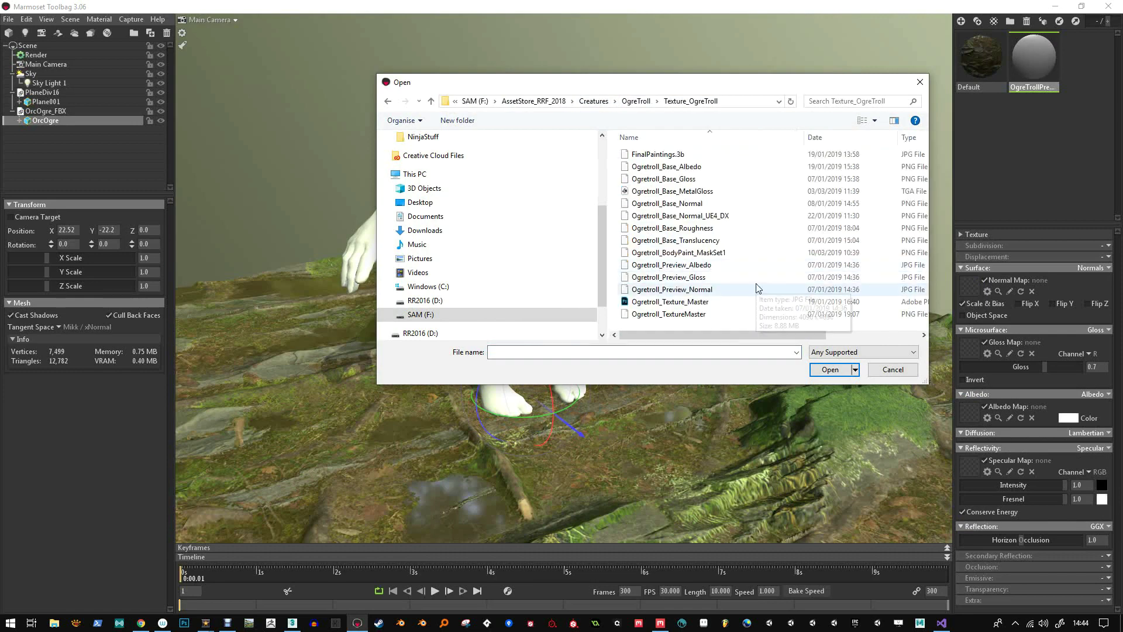
{"action": "left_click", "coordinate": [680, 206]}
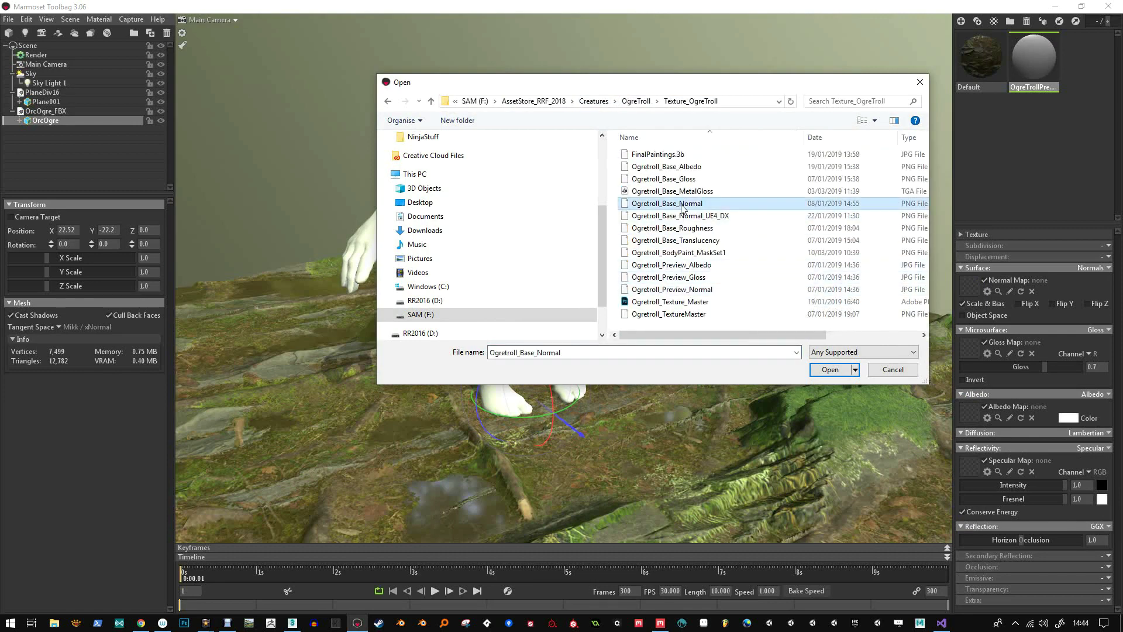
{"action": "double_click", "coordinate": [682, 205]}
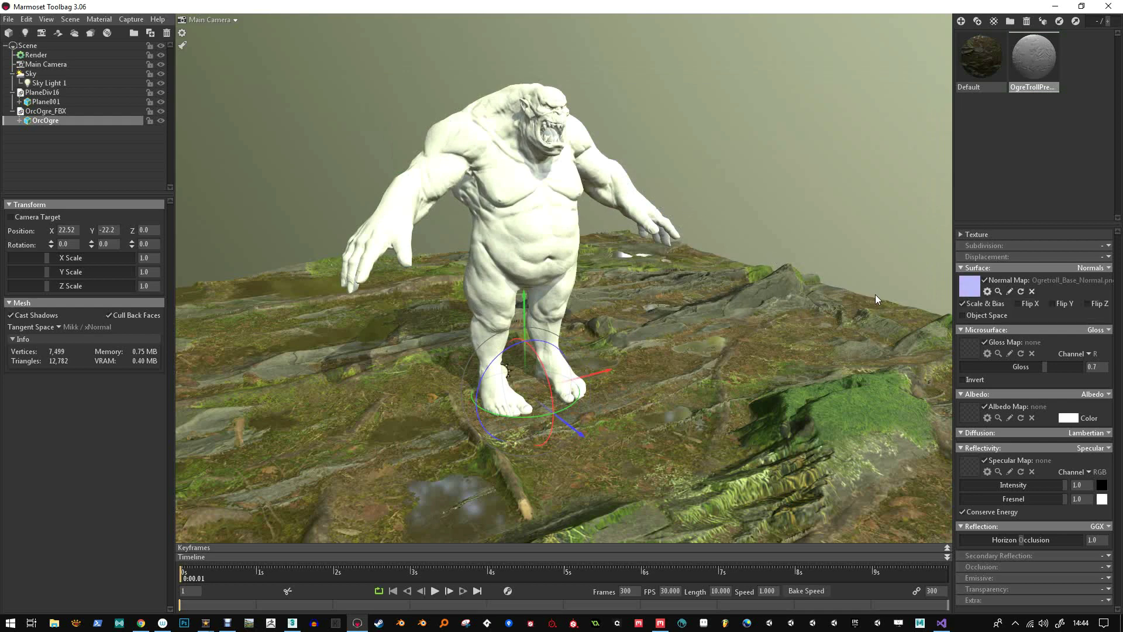
{"action": "left_click", "coordinate": [968, 349]}
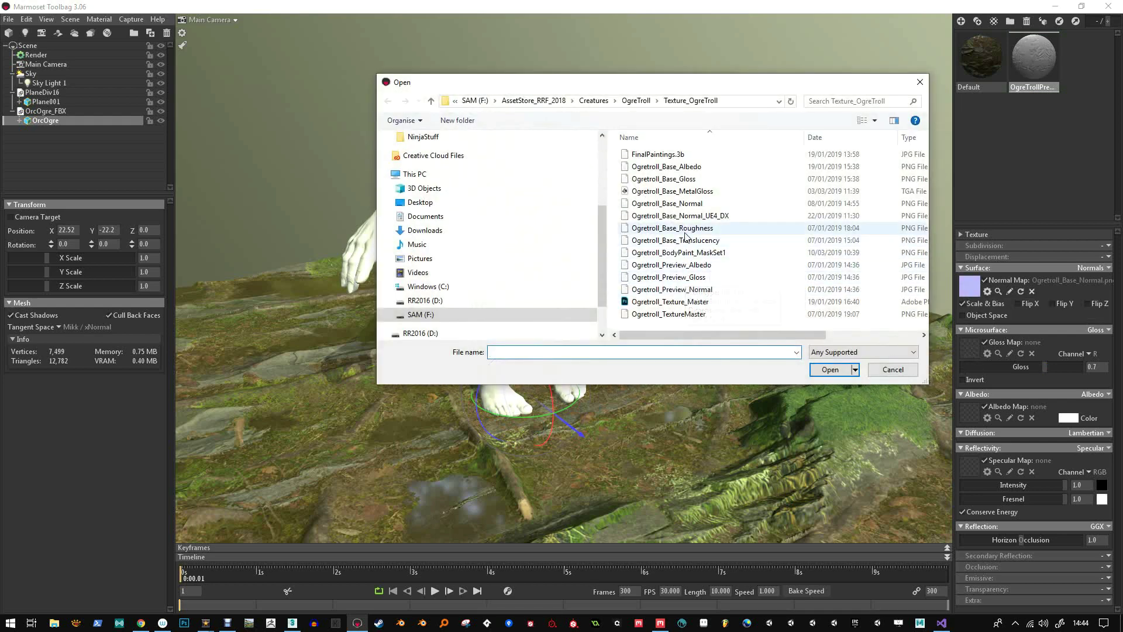
{"action": "double_click", "coordinate": [663, 178]}
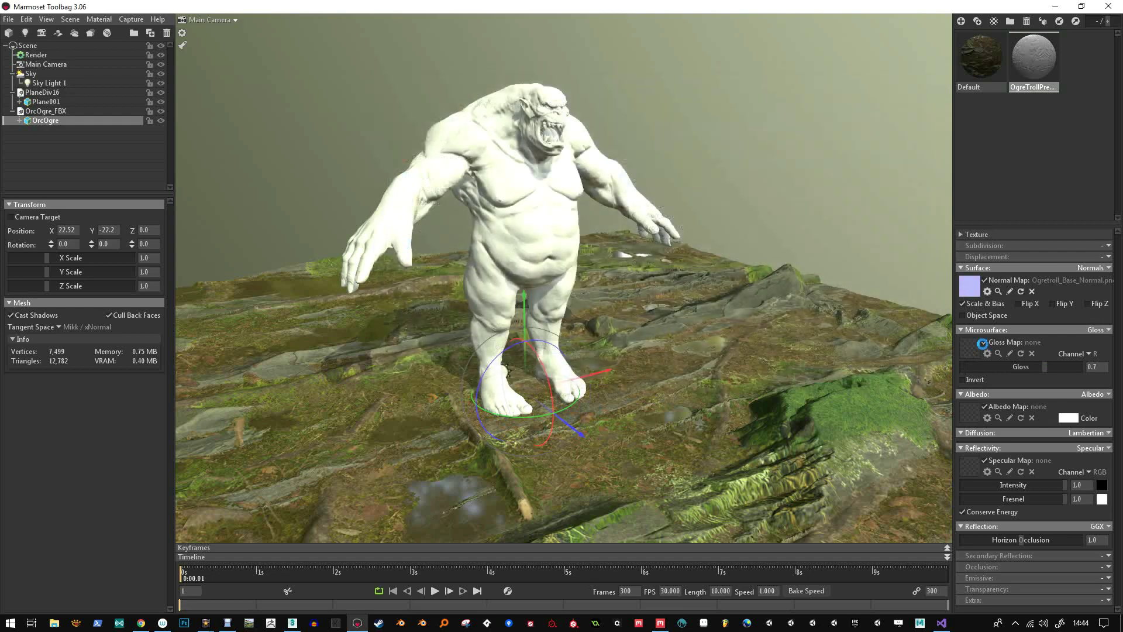
{"action": "left_click", "coordinate": [971, 412]}
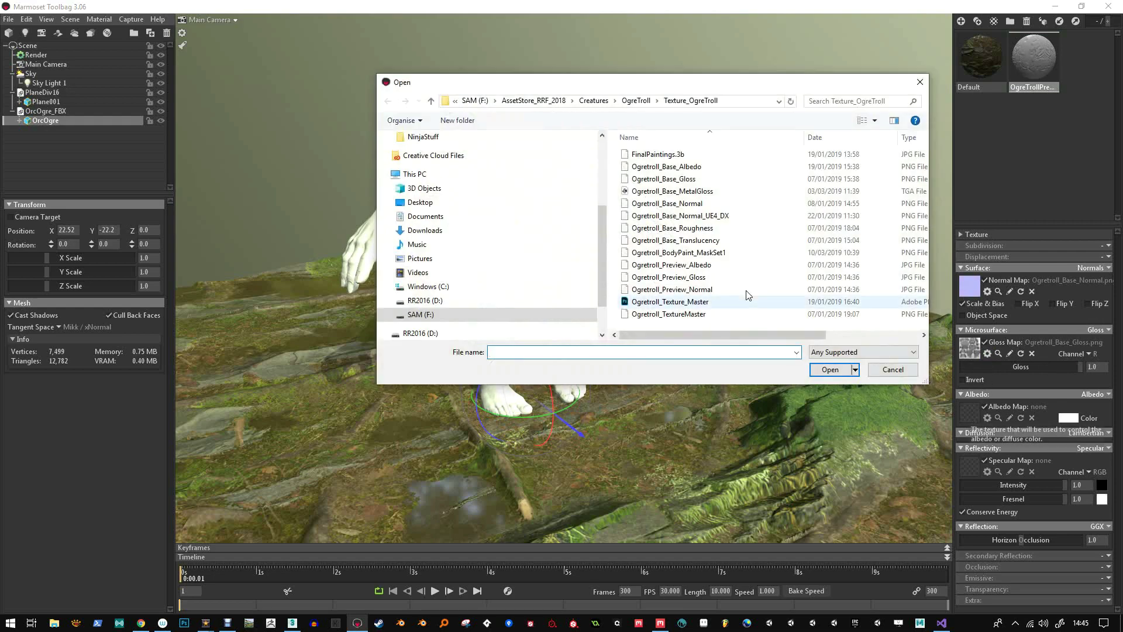
{"action": "double_click", "coordinate": [691, 167]}
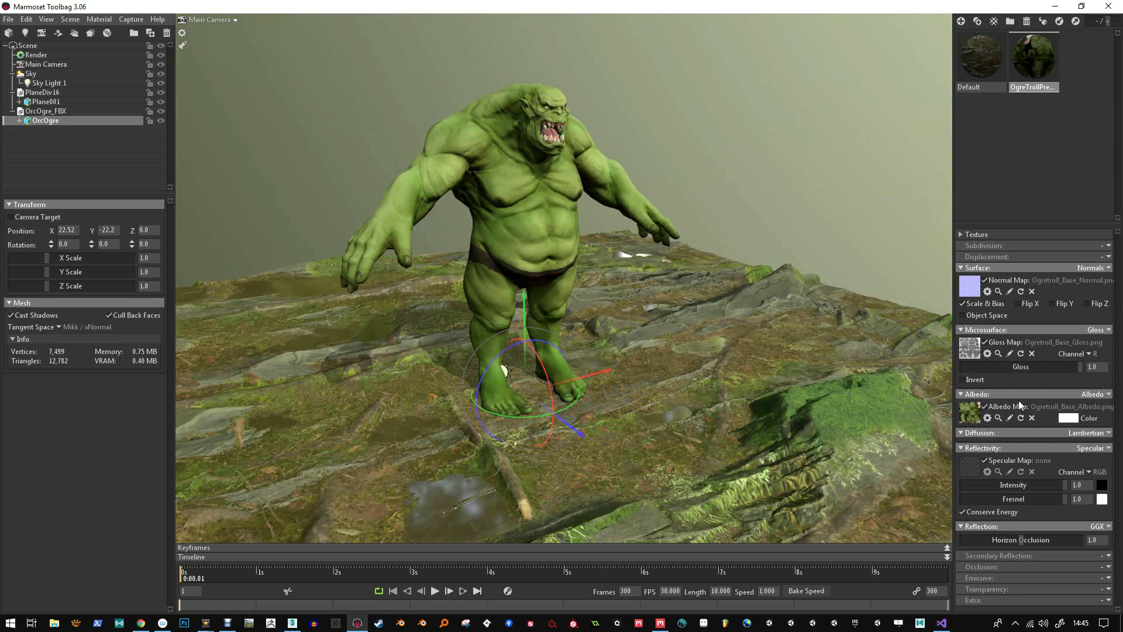
Try Ogretroll_Base_MetalGloss, then Ogretroll_Preview_Albedo as the gloss map, with gloss around 0.9.
{"action": "left_click_drag", "start_coordinate": [590, 399], "coordinate": [785, 205]}
{"action": "left_click", "coordinate": [970, 354]}
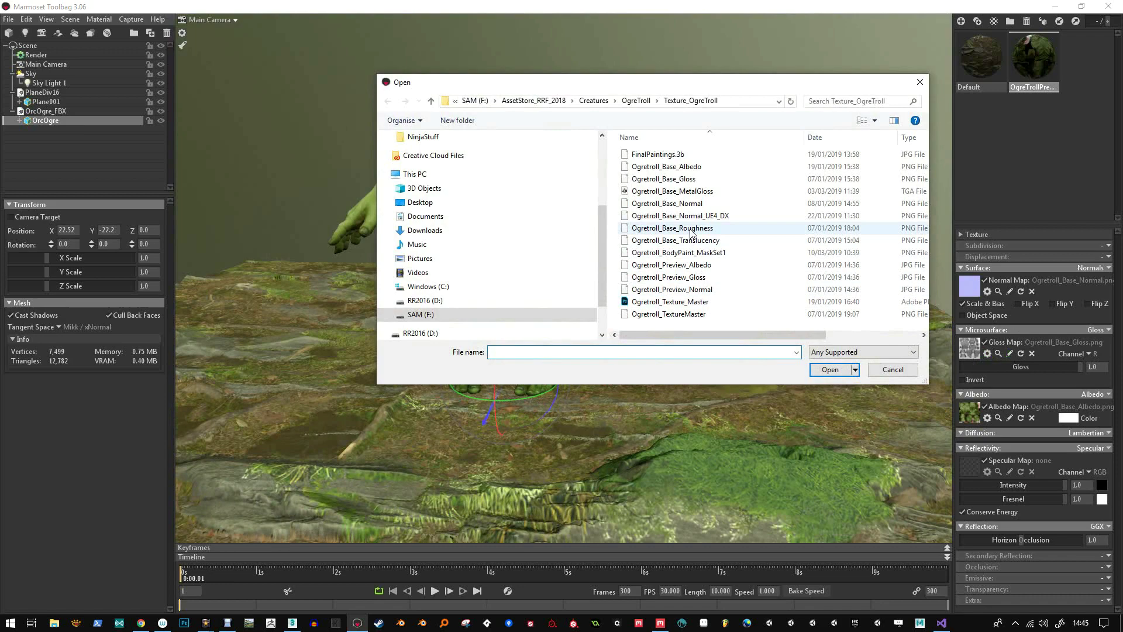
{"action": "double_click", "coordinate": [688, 198]}
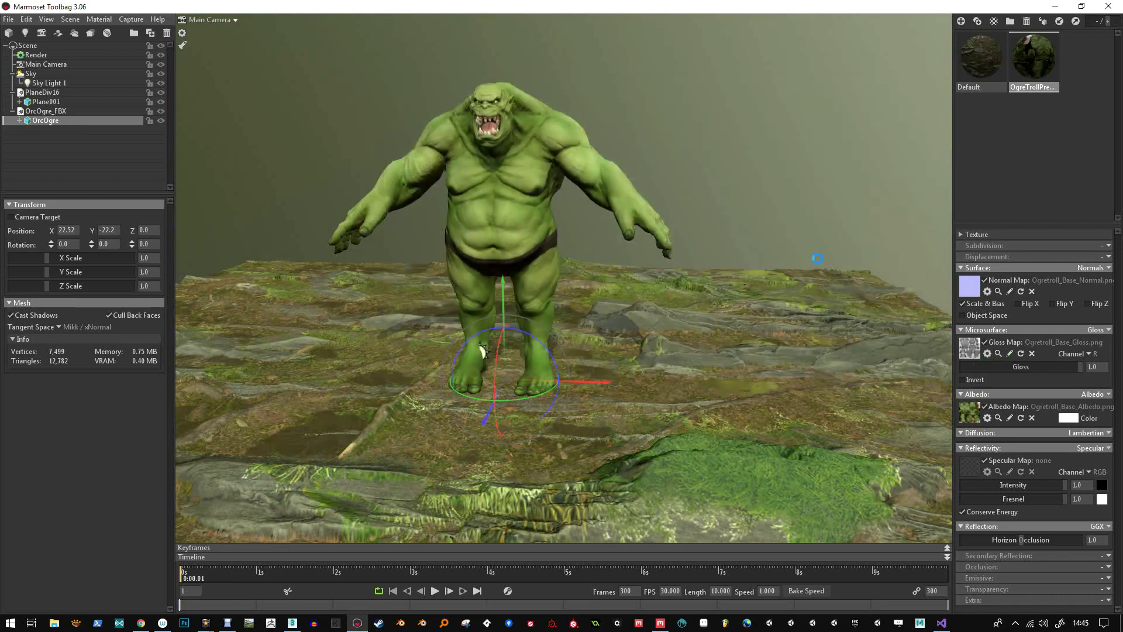
{"action": "left_click", "coordinate": [1089, 354]}
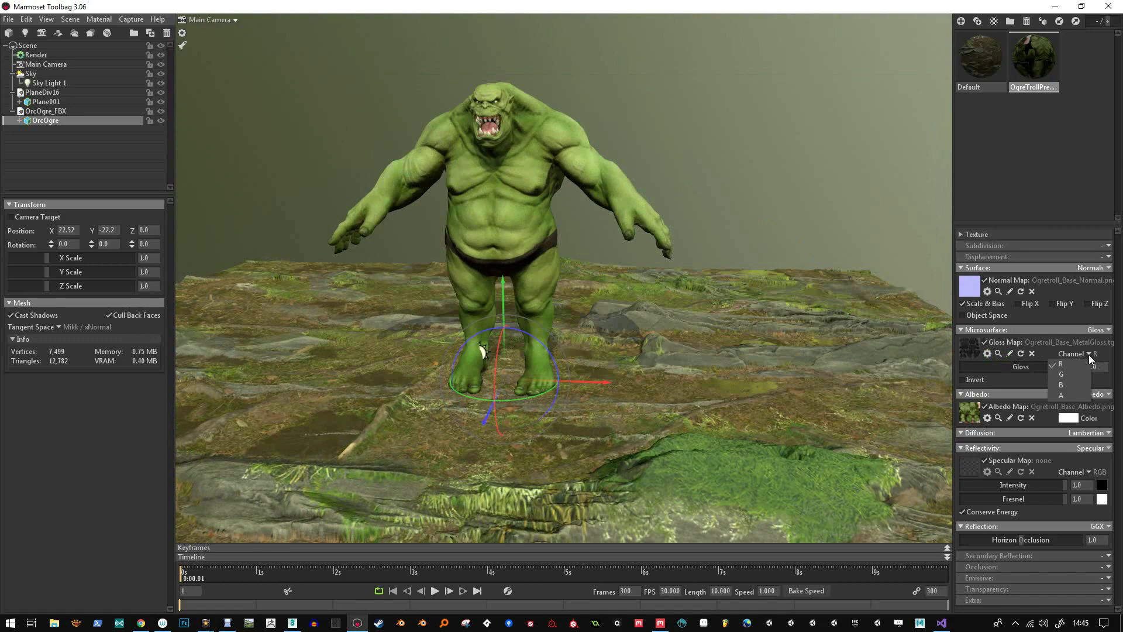
{"action": "left_click", "coordinate": [1064, 395]}
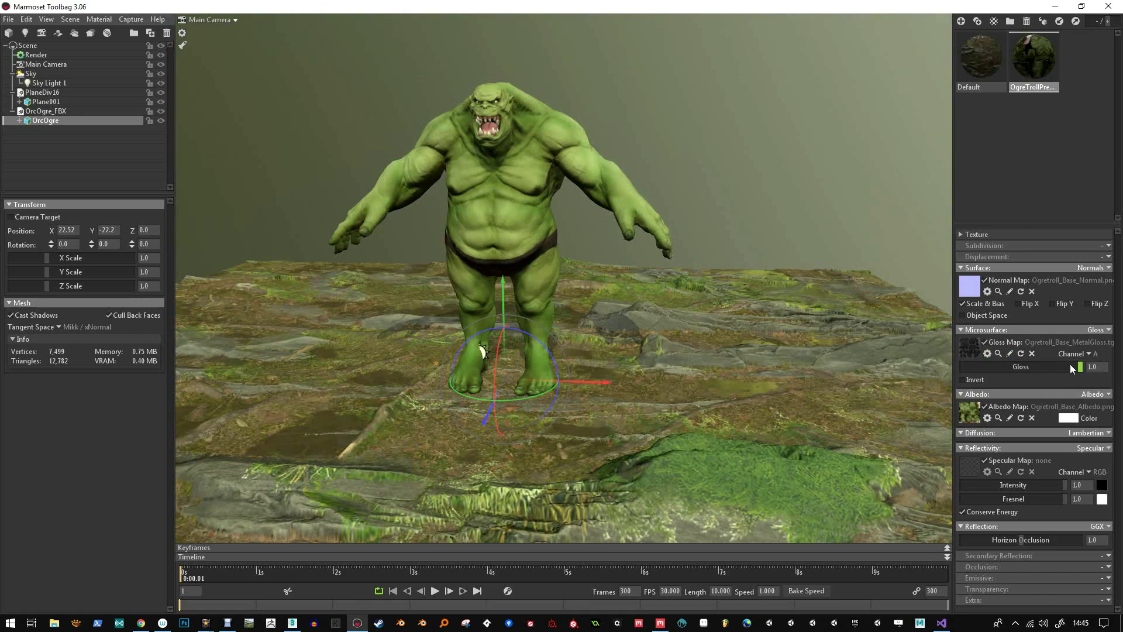
{"action": "left_click_drag", "start_coordinate": [1023, 365], "coordinate": [1088, 365]}
{"action": "left_click", "coordinate": [968, 342]}
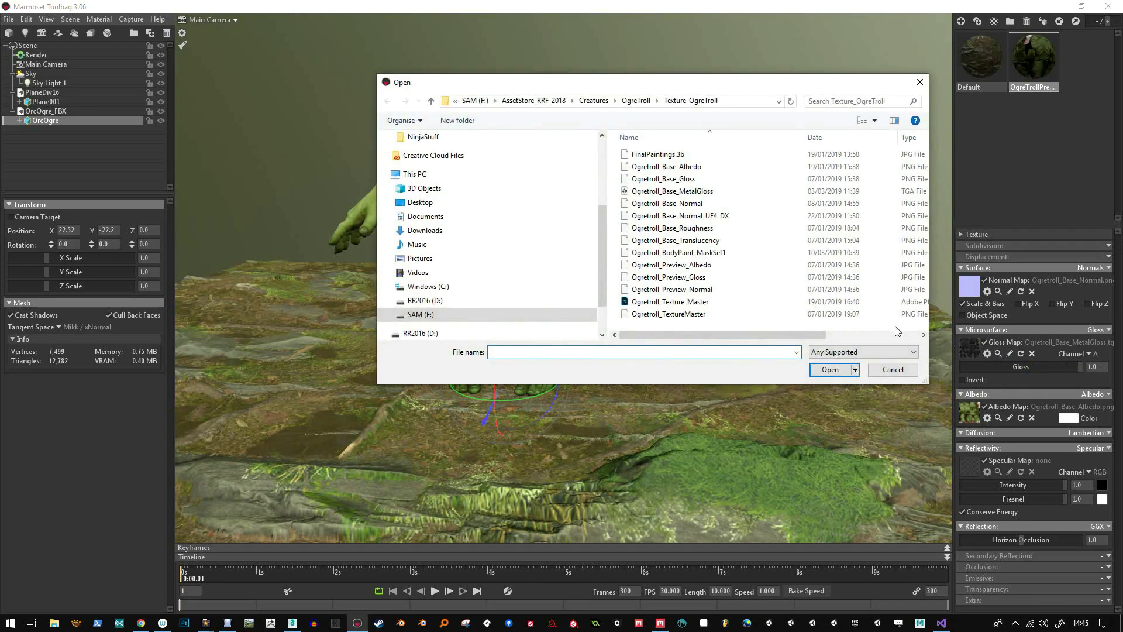
{"action": "double_click", "coordinate": [690, 266]}
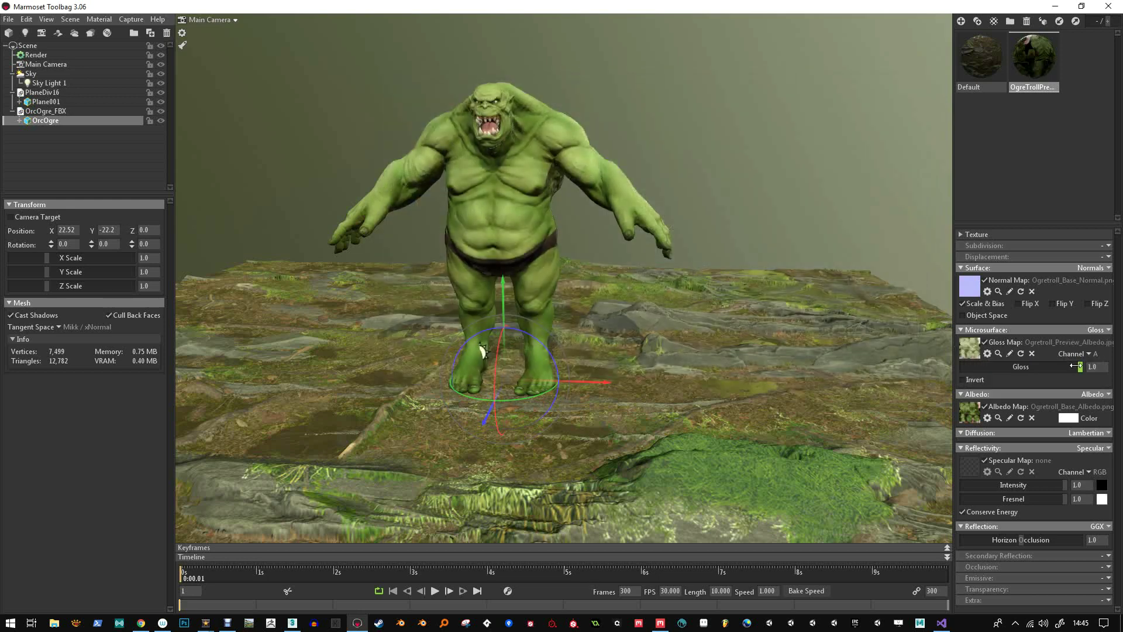
{"action": "left_click_drag", "start_coordinate": [1075, 366], "coordinate": [1069, 366]}
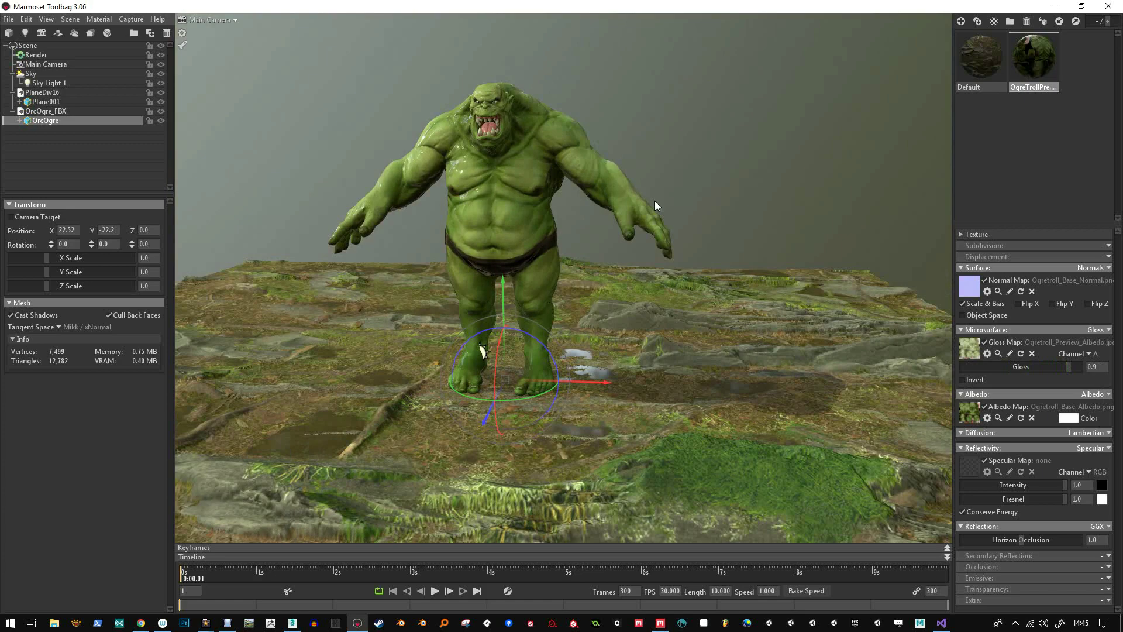
{"action": "right_click_drag", "start_coordinate": [682, 170], "coordinate": [696, 235]}
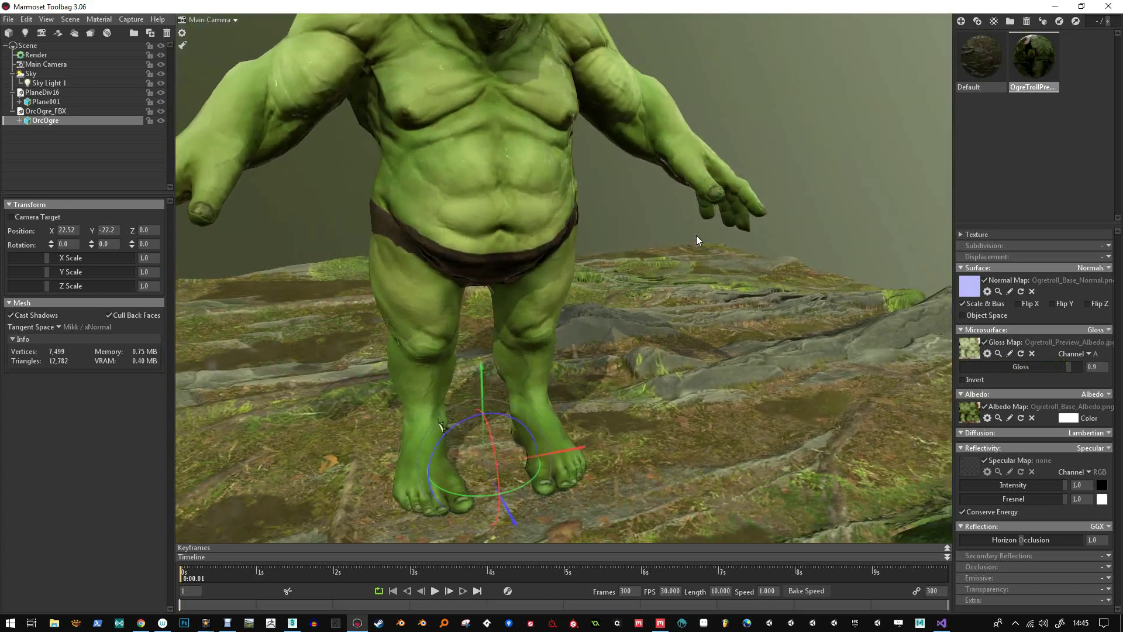
{"action": "left_click_drag", "start_coordinate": [1066, 365], "coordinate": [1070, 366]}
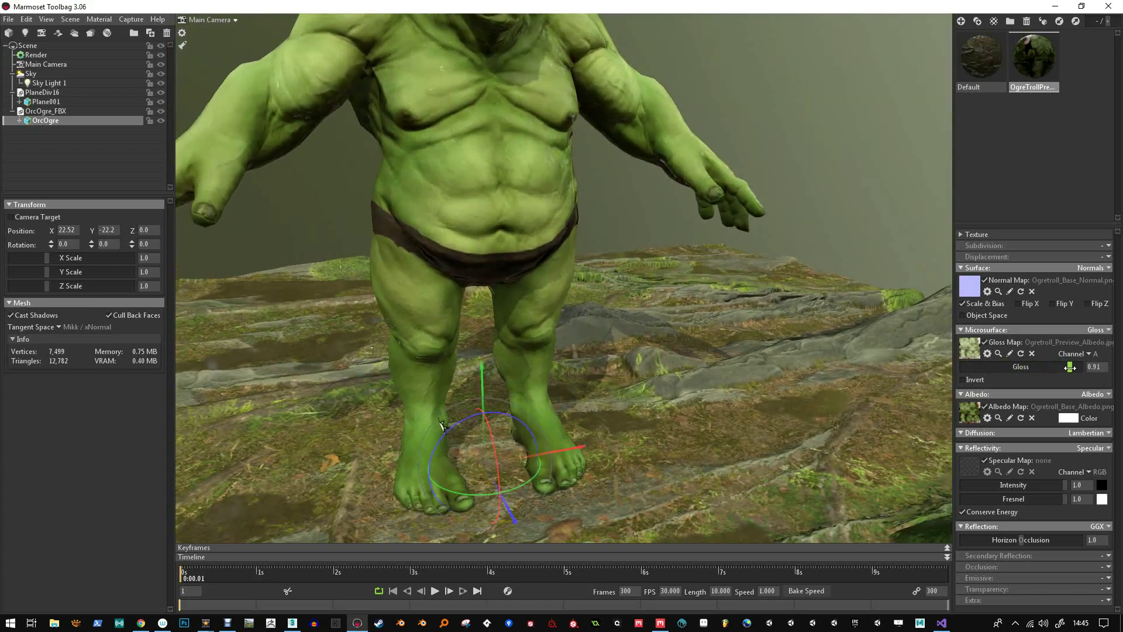
Read the map from the R channel, switch Microsurface to Roughness, and set Roughness to 1.0.
{"action": "left_click", "coordinate": [1087, 354]}
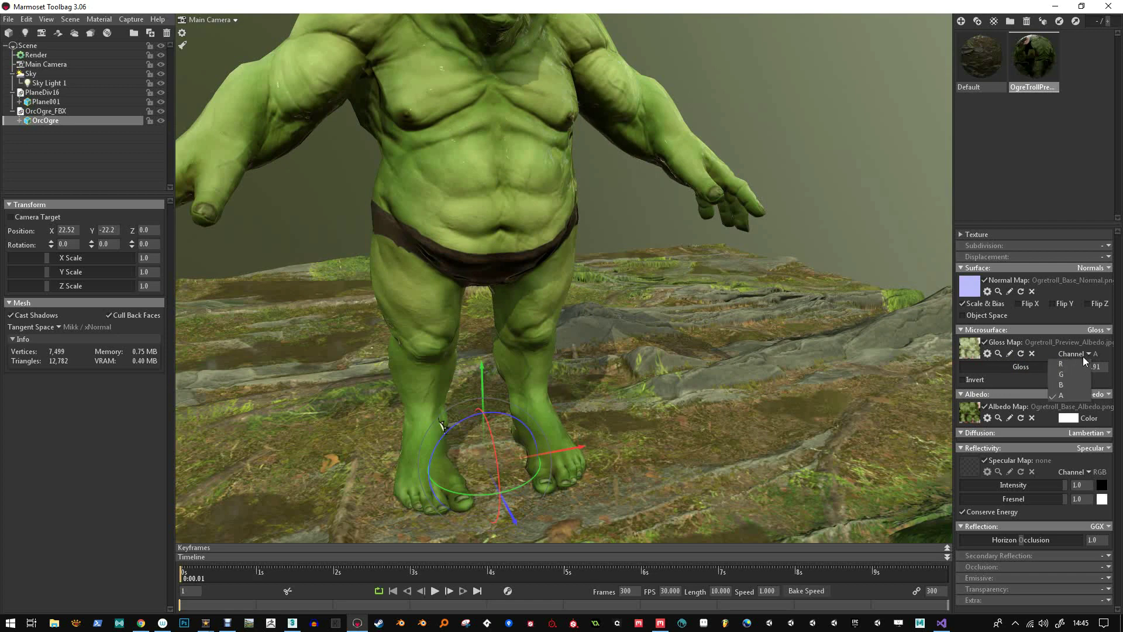
{"action": "left_click", "coordinate": [1065, 365]}
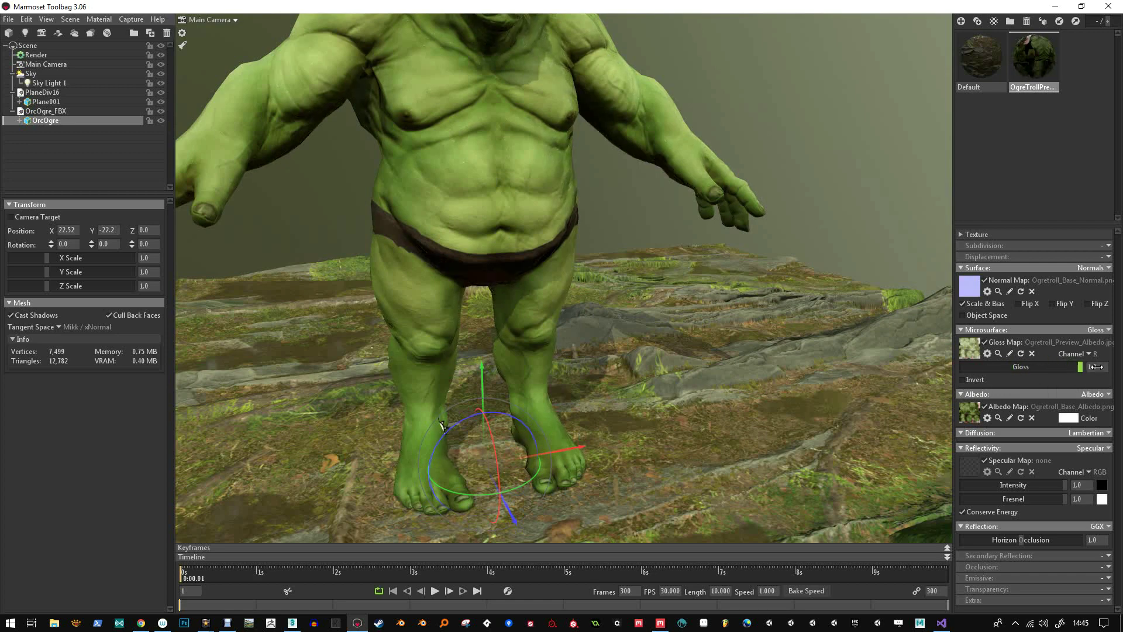
{"action": "left_click", "coordinate": [1095, 331]}
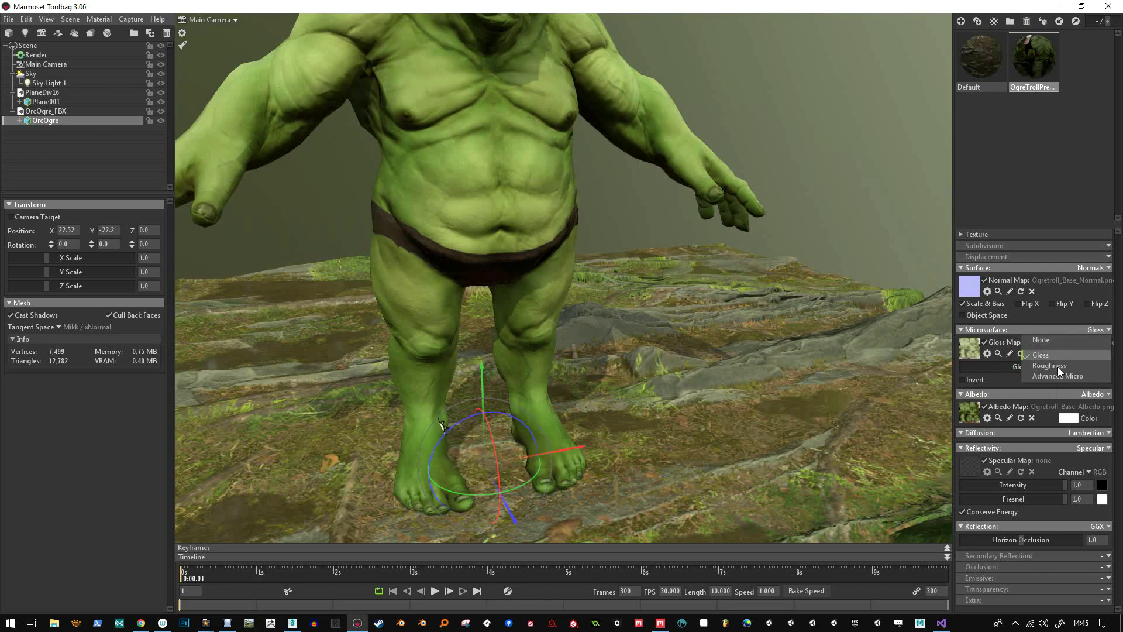
{"action": "left_click", "coordinate": [1058, 367]}
{"action": "mouse_move", "coordinate": [1081, 366]}
{"action": "left_mouse_down"}
{"action": "mouse_move", "coordinate": [974, 367]}
{"action": "mouse_move", "coordinate": [1029, 366]}
{"action": "mouse_move", "coordinate": [1012, 367]}
{"action": "left_mouse_up"}
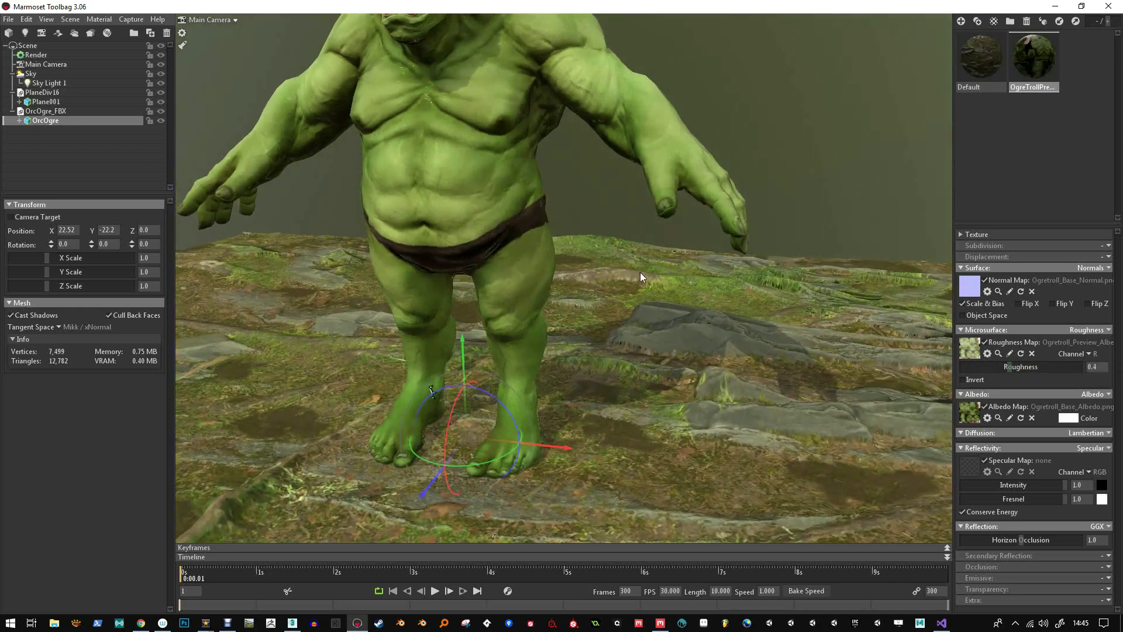
{"action": "left_click_drag", "start_coordinate": [640, 272], "coordinate": [799, 228]}
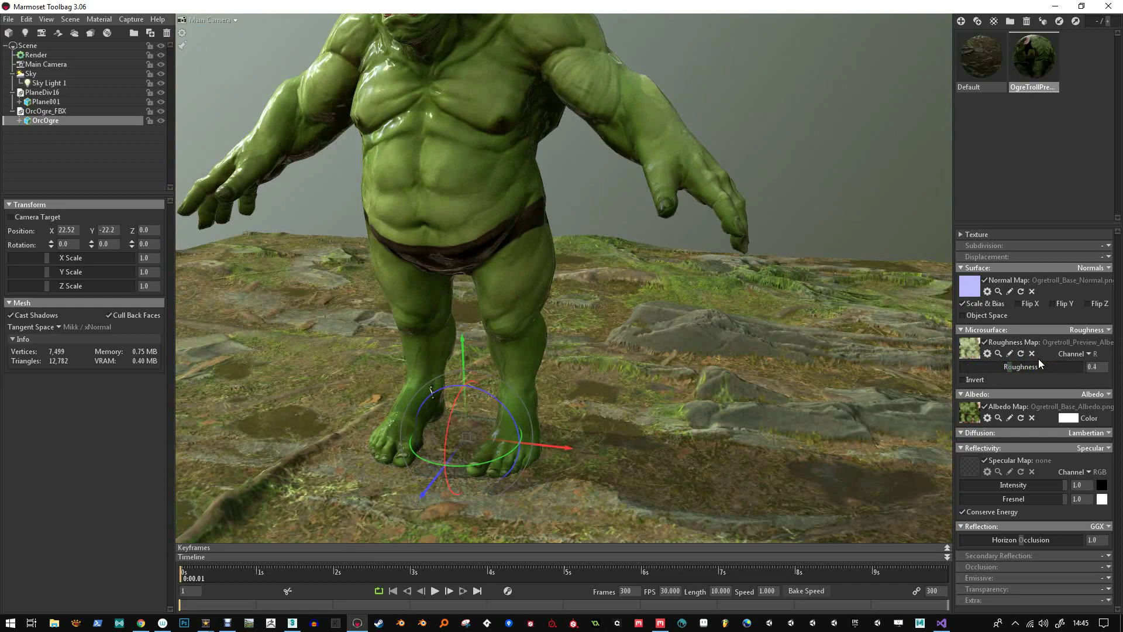
{"action": "left_click_drag", "start_coordinate": [1021, 372], "coordinate": [1091, 373]}
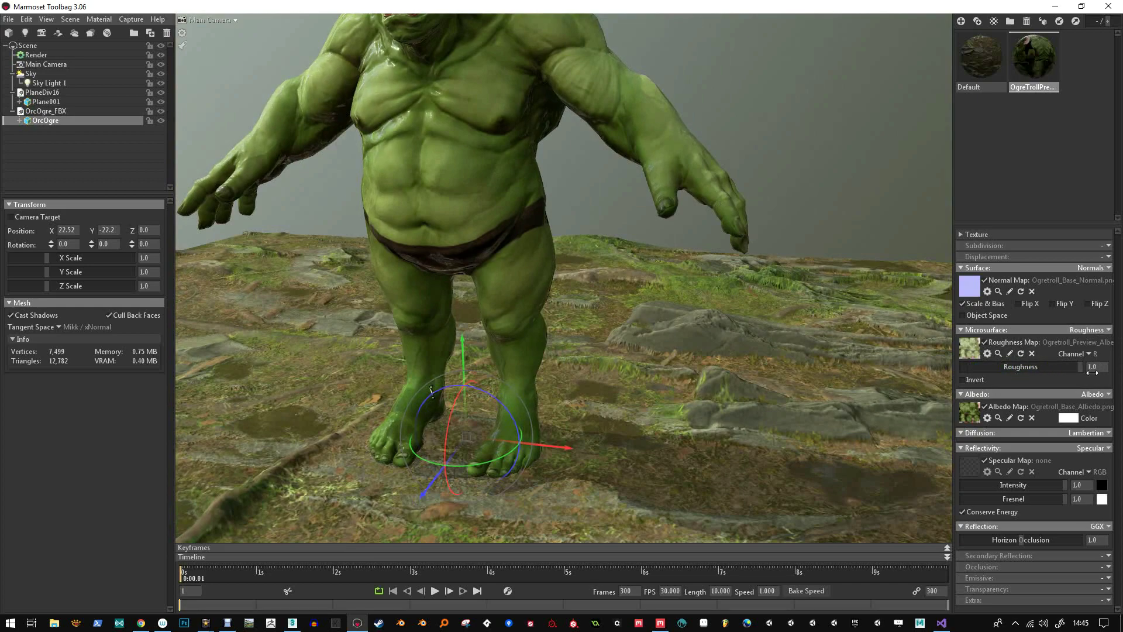
{"action": "left_click_drag", "start_coordinate": [608, 252], "coordinate": [903, 311]}
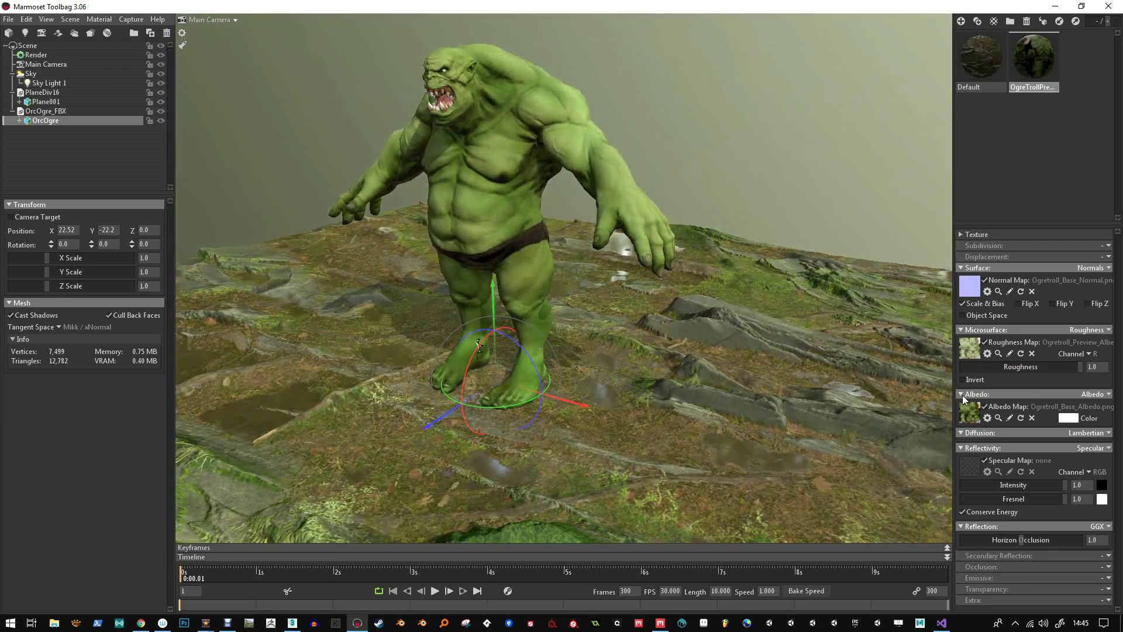
{"action": "left_click_drag", "start_coordinate": [735, 241], "coordinate": [701, 215]}
{"action": "scroll", "coordinate": [701, 216], "scroll_direction": "up", "scroll_amount": 3}
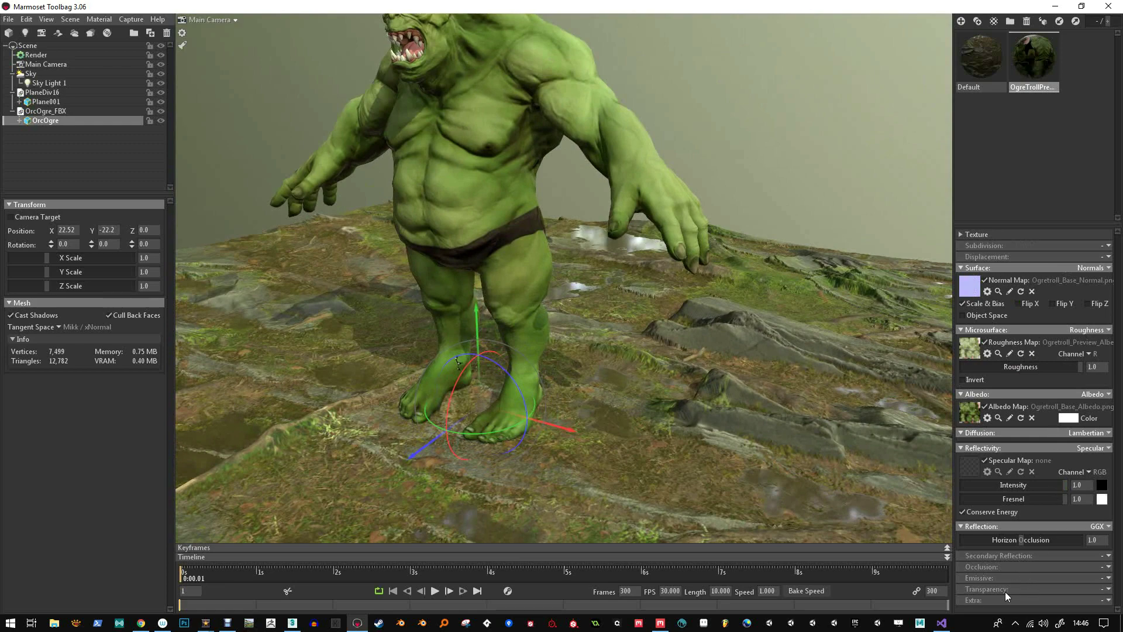
Switch diffusion to Subsurface Scatter with scatter depth 1000, translucency 0.346 and translucency depth 5.906.
{"action": "left_click", "coordinate": [1106, 433]}
{"action": "left_click", "coordinate": [1062, 489]}
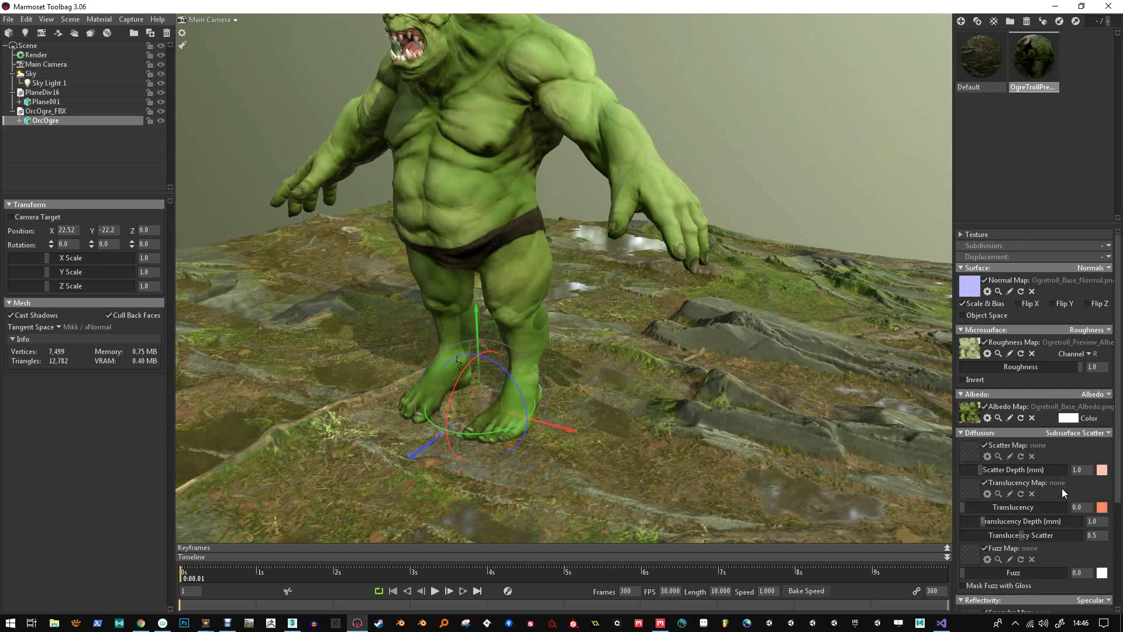
{"action": "left_click_drag", "start_coordinate": [986, 470], "coordinate": [1079, 470]}
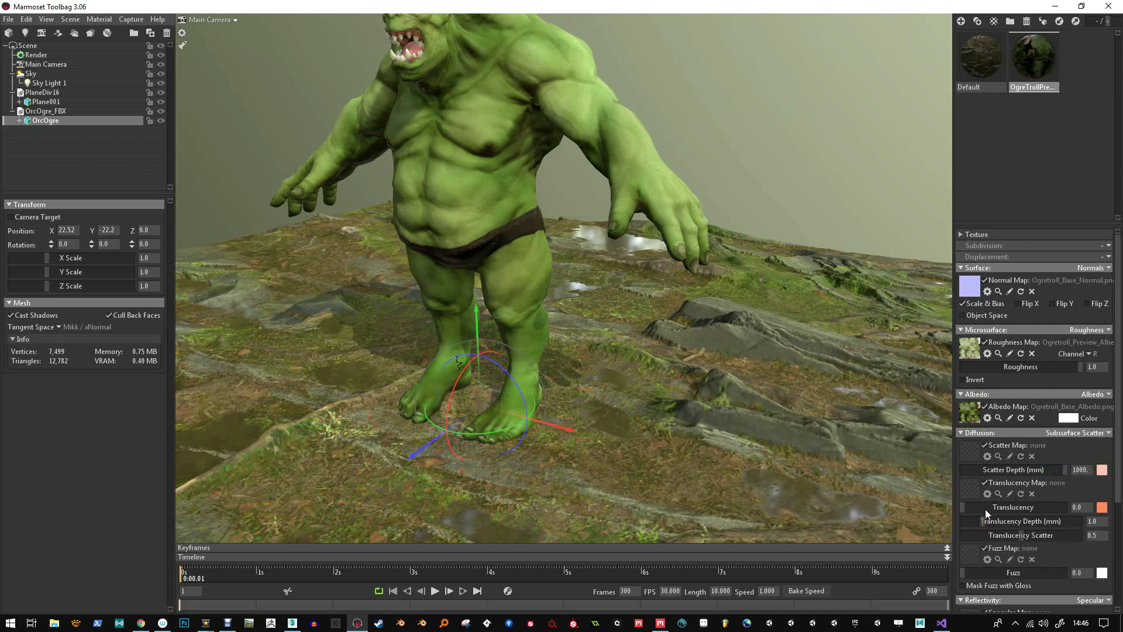
{"action": "left_click_drag", "start_coordinate": [1014, 507], "coordinate": [1005, 535]}
{"action": "scroll", "coordinate": [497, 202], "scroll_direction": "down", "scroll_amount": 5}
{"action": "left_click_drag", "start_coordinate": [497, 181], "coordinate": [761, 188]}
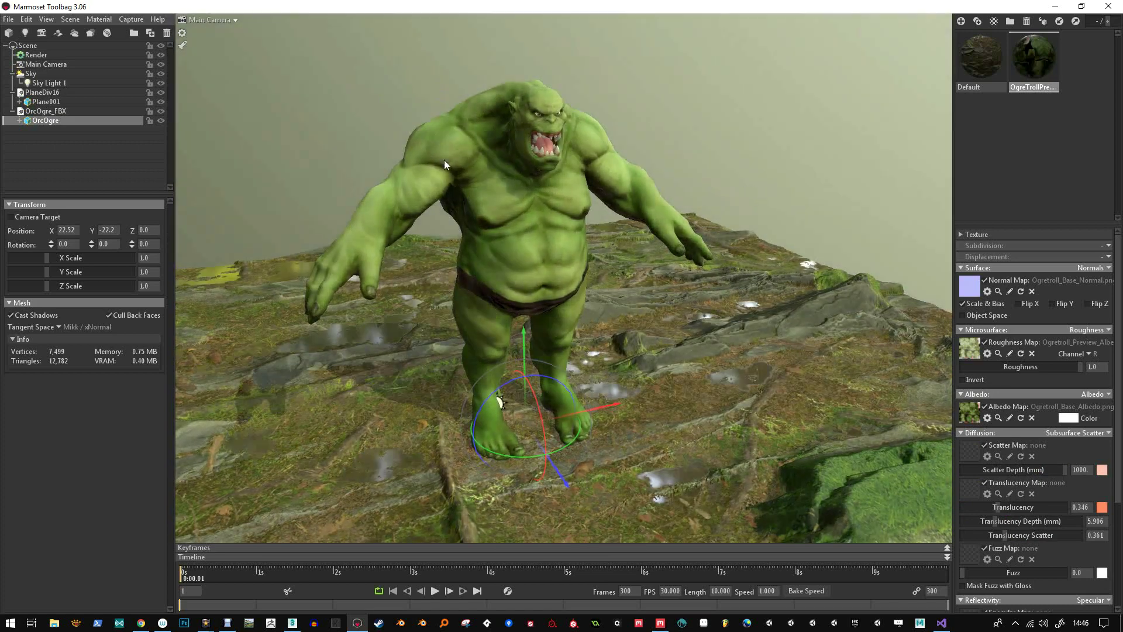
Give Sky Light 1 a shape width of 32.93 and brightness 2.844.
{"action": "left_click", "coordinate": [49, 83]}
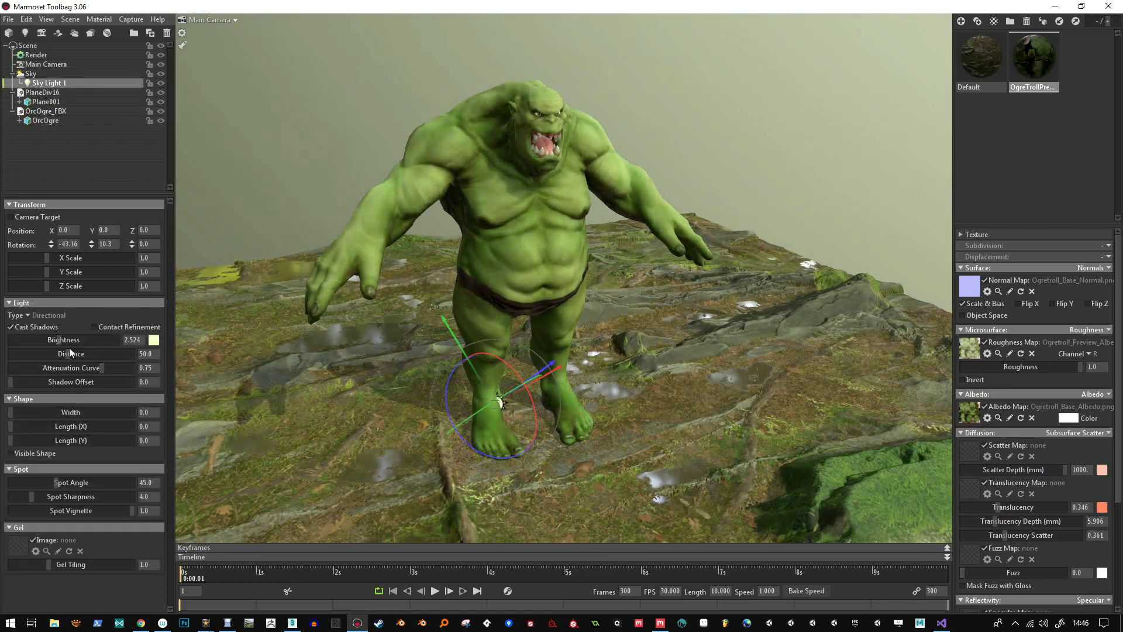
{"action": "left_click_drag", "start_coordinate": [16, 414], "coordinate": [59, 417]}
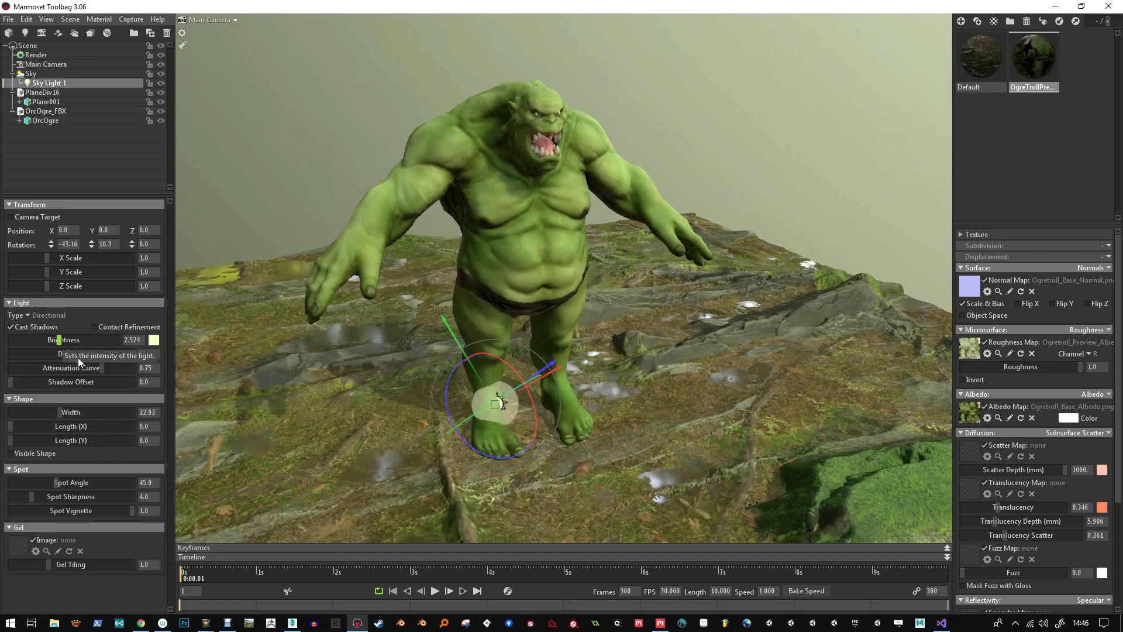
{"action": "left_click_drag", "start_coordinate": [61, 342], "coordinate": [61, 340]}
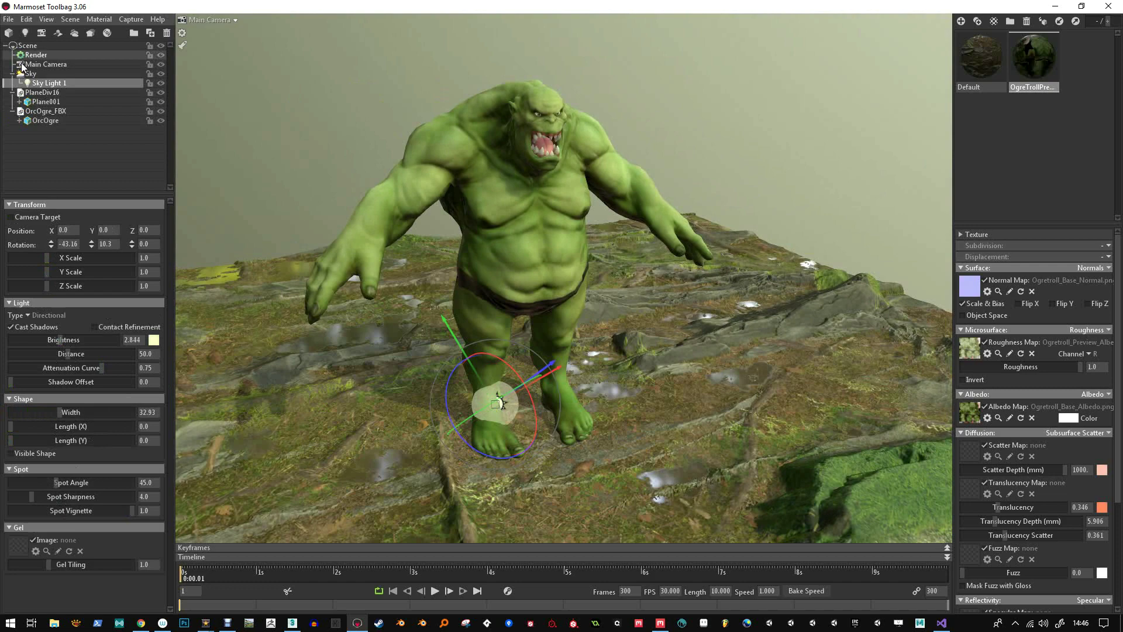
Set the Sky's child-light brightness to 0.692 and its rotation to -336.0.
{"action": "left_click", "coordinate": [38, 76]}
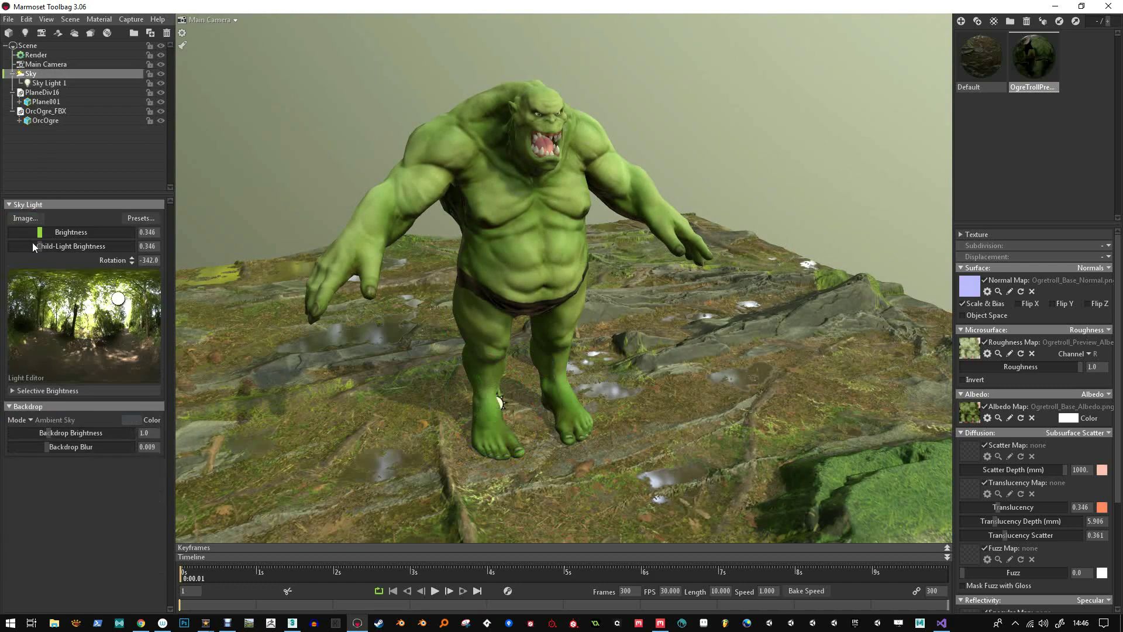
{"action": "left_click_drag", "start_coordinate": [39, 246], "coordinate": [47, 246]}
{"action": "left_click_drag", "start_coordinate": [628, 204], "coordinate": [652, 182]}
{"action": "left_click_drag", "start_coordinate": [784, 197], "coordinate": [778, 223], "text": "shift"}
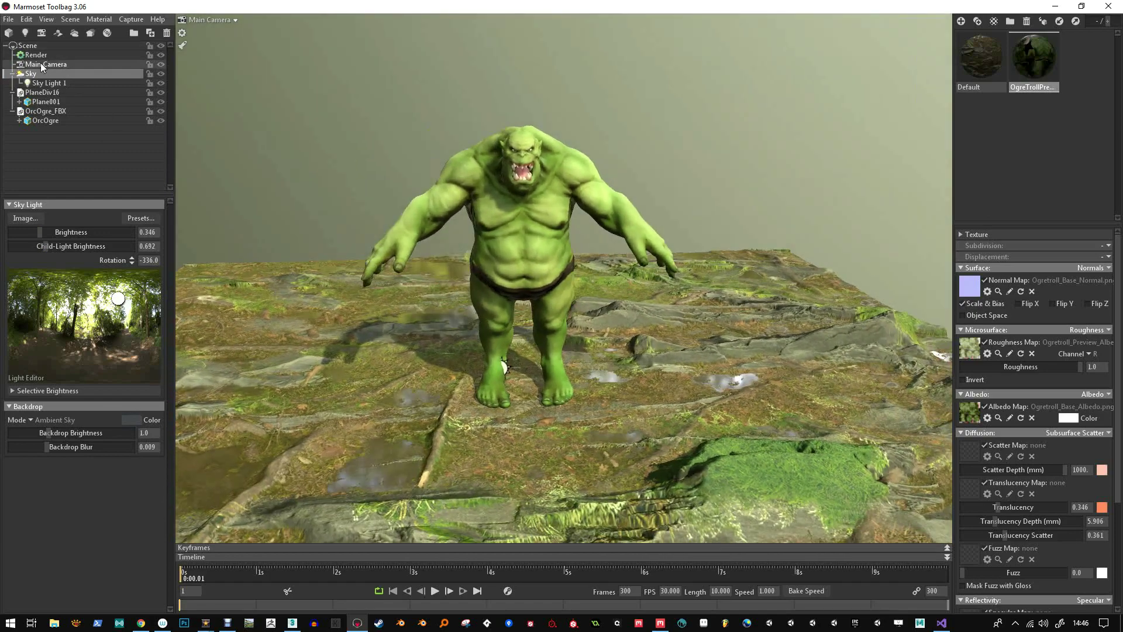
Give the Main Camera a vignette with strength 1.375 and softness 0.939.
{"action": "left_click", "coordinate": [41, 63]}
{"action": "scroll", "coordinate": [82, 528], "scroll_direction": "down", "scroll_amount": 2}
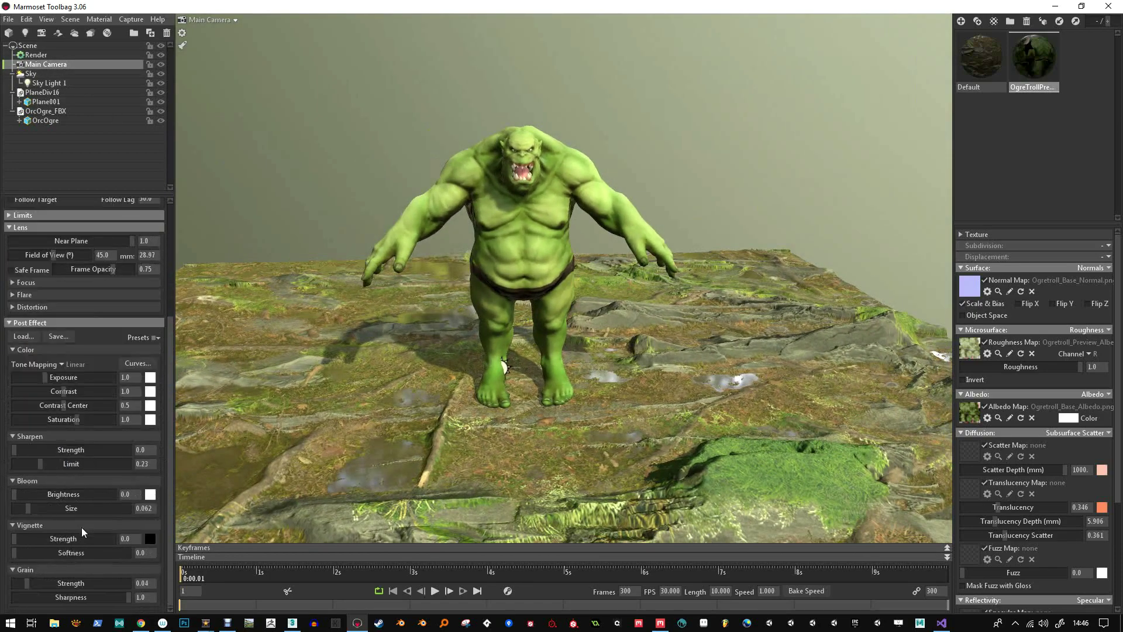
{"action": "left_click_drag", "start_coordinate": [27, 540], "coordinate": [97, 538]}
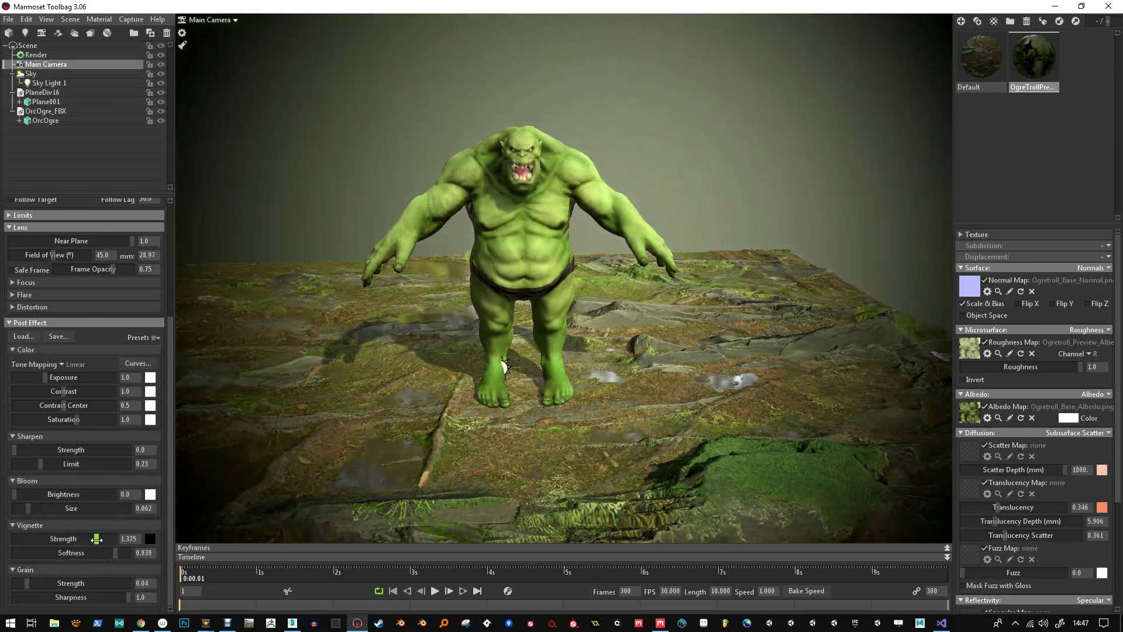
{"action": "left_click_drag", "start_coordinate": [609, 457], "coordinate": [528, 353]}
{"action": "left_click", "coordinate": [39, 83]}
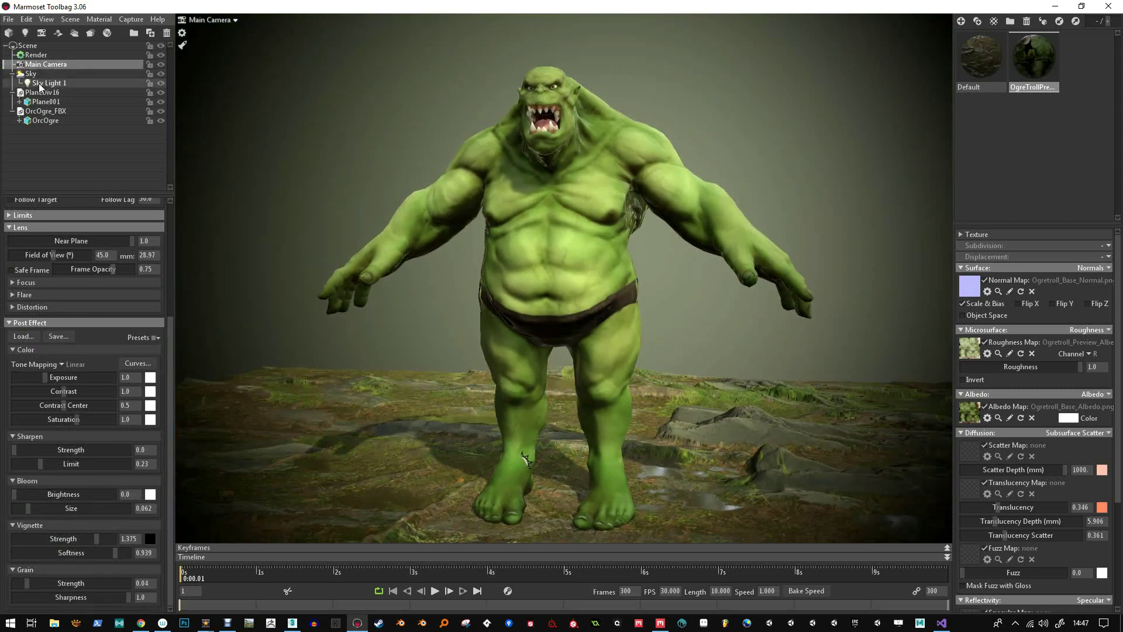
Set the Sky backdrop mode to Blurred Sky at backdrop brightness 1.357.
{"action": "left_click", "coordinate": [40, 75]}
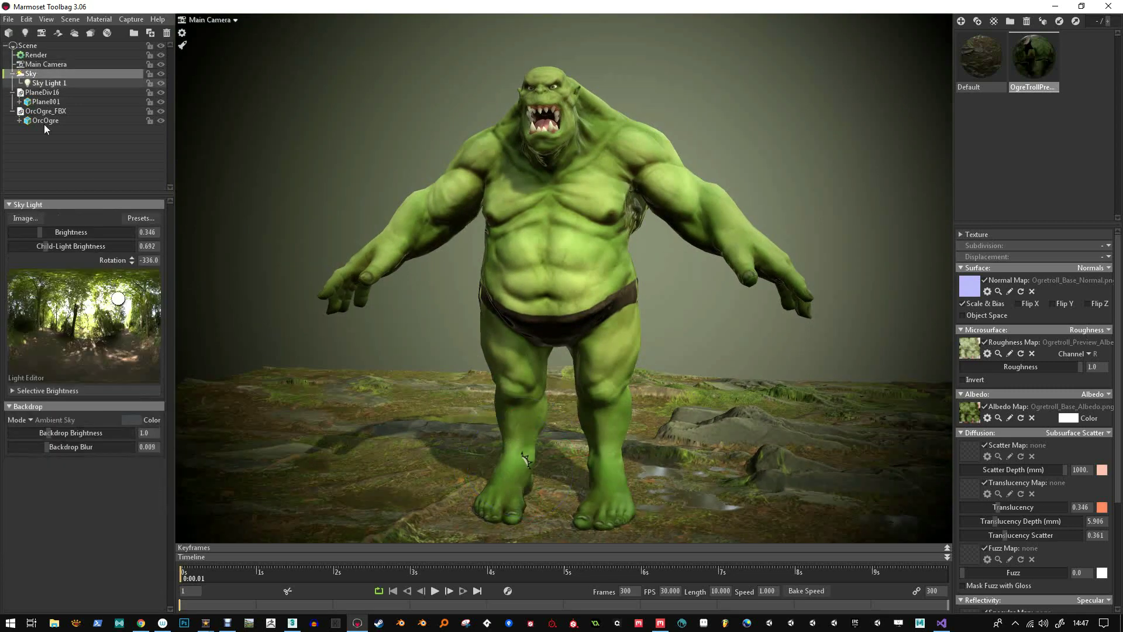
{"action": "left_click", "coordinate": [32, 419]}
{"action": "left_click", "coordinate": [55, 444]}
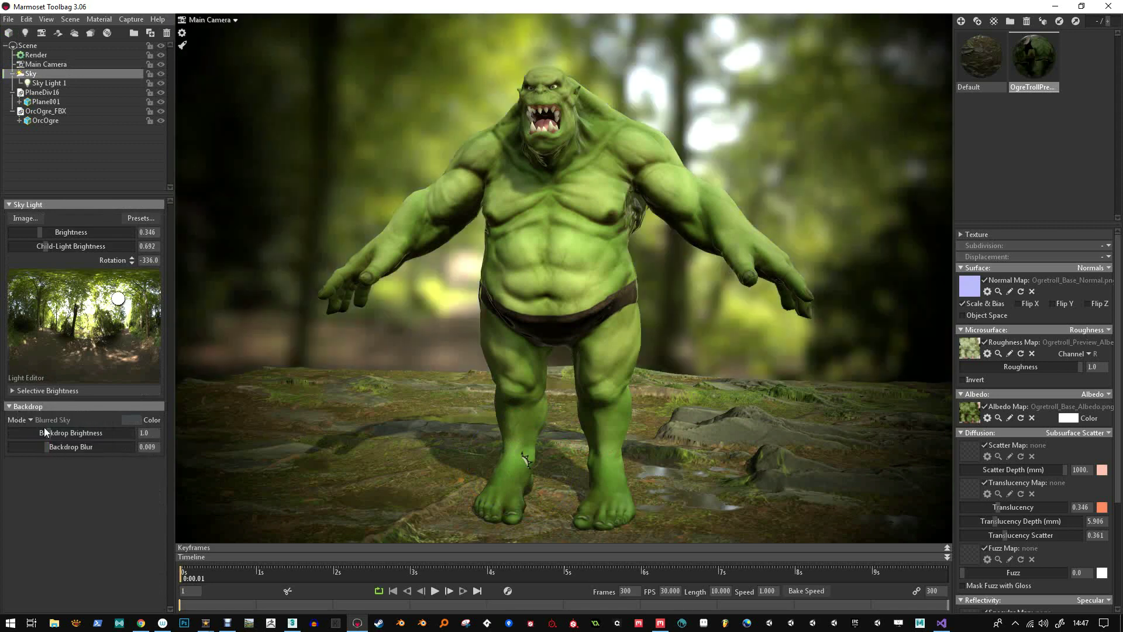
{"action": "left_click_drag", "start_coordinate": [45, 432], "coordinate": [52, 433]}
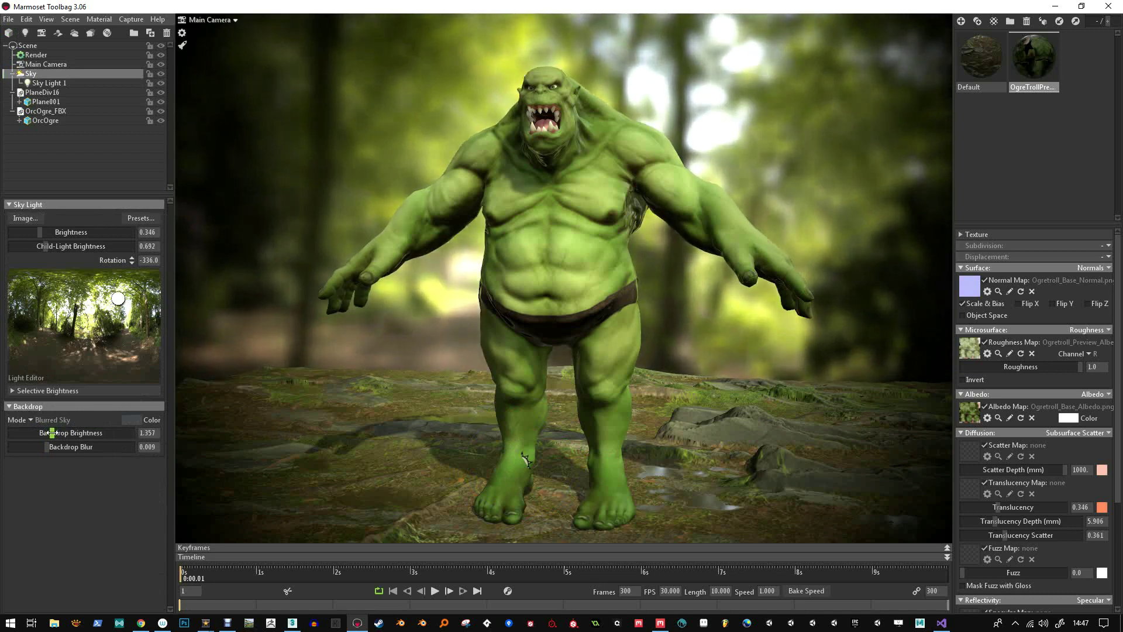
Add Fog 1 with distance 1000, dispersion 0.105, ambient 0.744 and max opacity 0.123.
{"action": "left_click", "coordinate": [74, 34]}
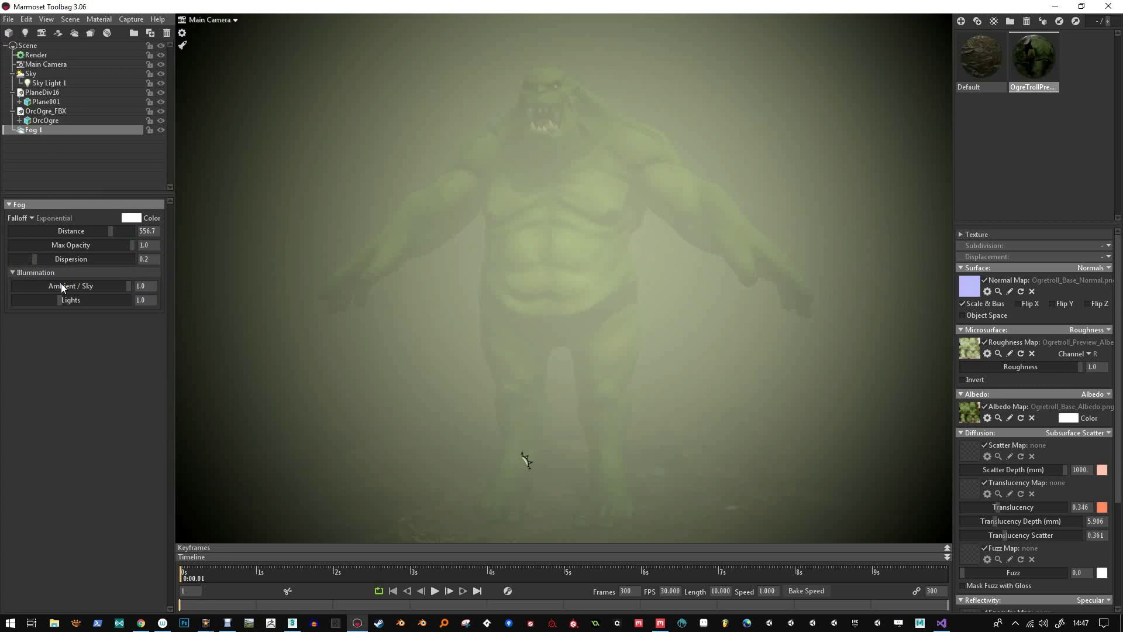
{"action": "left_click_drag", "start_coordinate": [111, 232], "coordinate": [24, 259]}
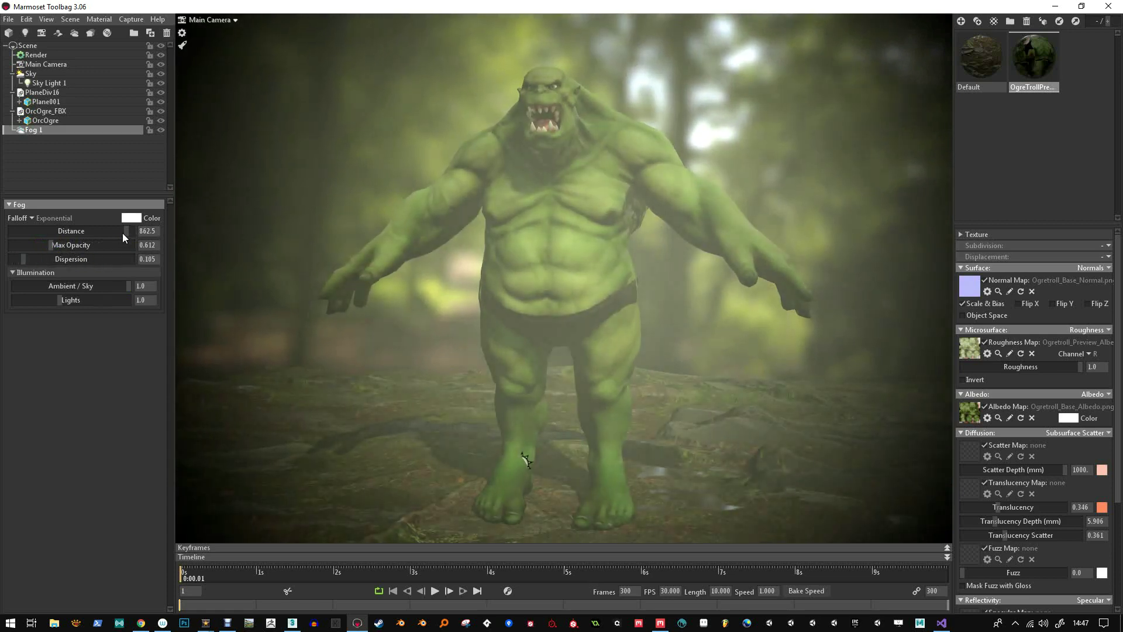
{"action": "left_click_drag", "start_coordinate": [122, 232], "coordinate": [135, 233]}
{"action": "left_click_drag", "start_coordinate": [127, 286], "coordinate": [77, 299]}
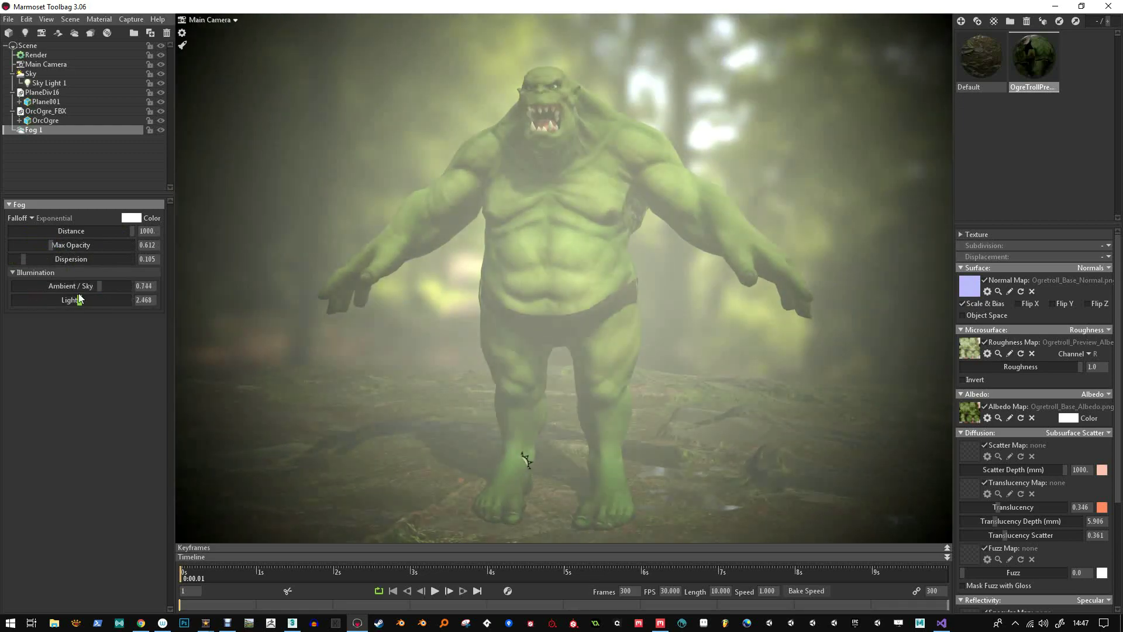
{"action": "left_click_drag", "start_coordinate": [58, 246], "coordinate": [11, 240]}
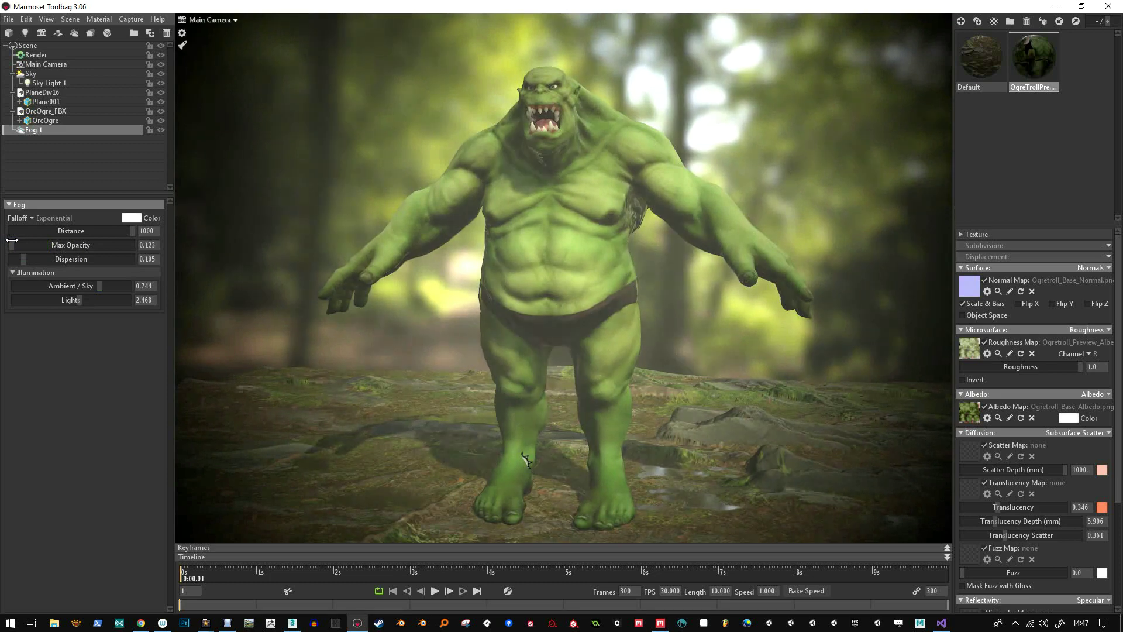
Add sharpening and contrast 1.019 to the Main Camera, then frame the whole ogre.
{"action": "left_click", "coordinate": [30, 73]}
{"action": "left_click", "coordinate": [46, 64]}
{"action": "scroll", "coordinate": [82, 376], "scroll_direction": "down", "scroll_amount": 5}
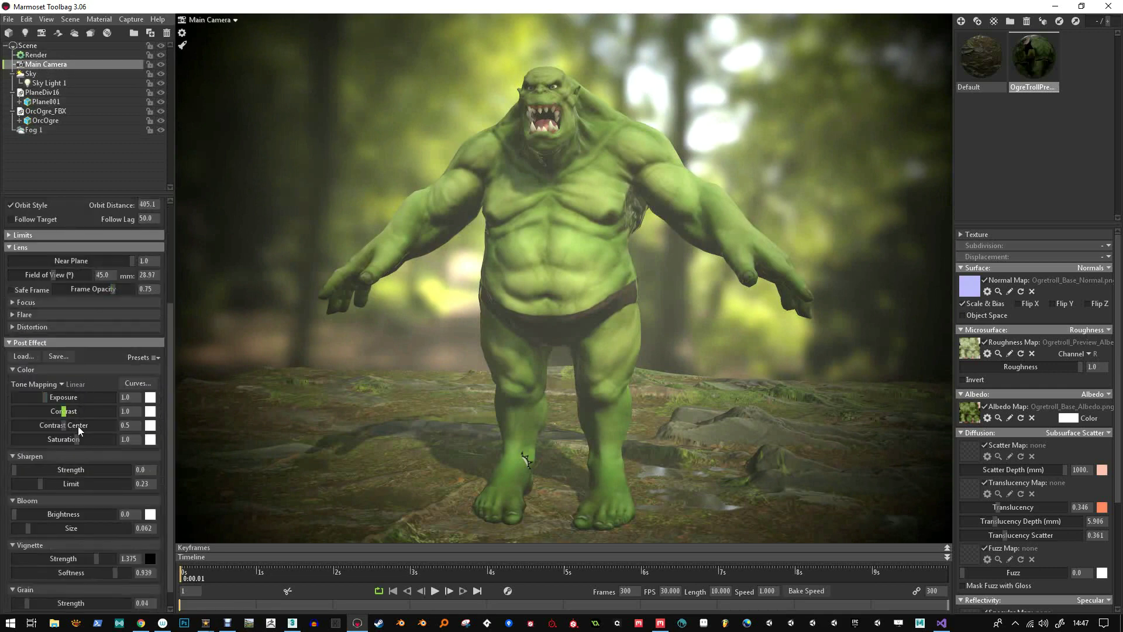
{"action": "left_click_drag", "start_coordinate": [24, 451], "coordinate": [53, 455]}
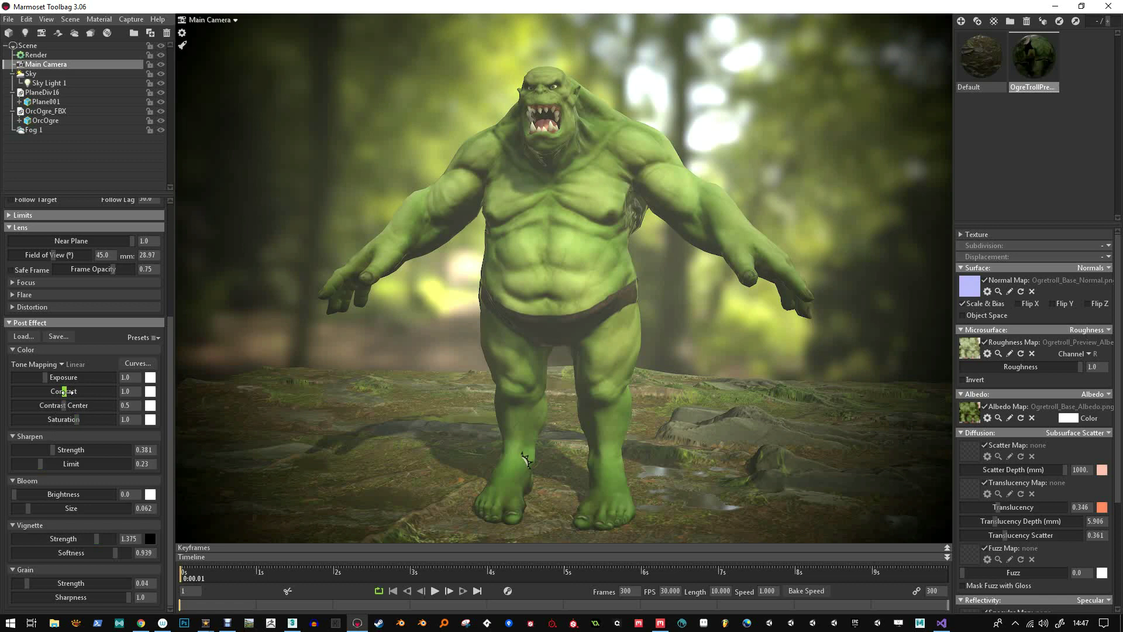
{"action": "left_click_drag", "start_coordinate": [64, 392], "coordinate": [46, 378]}
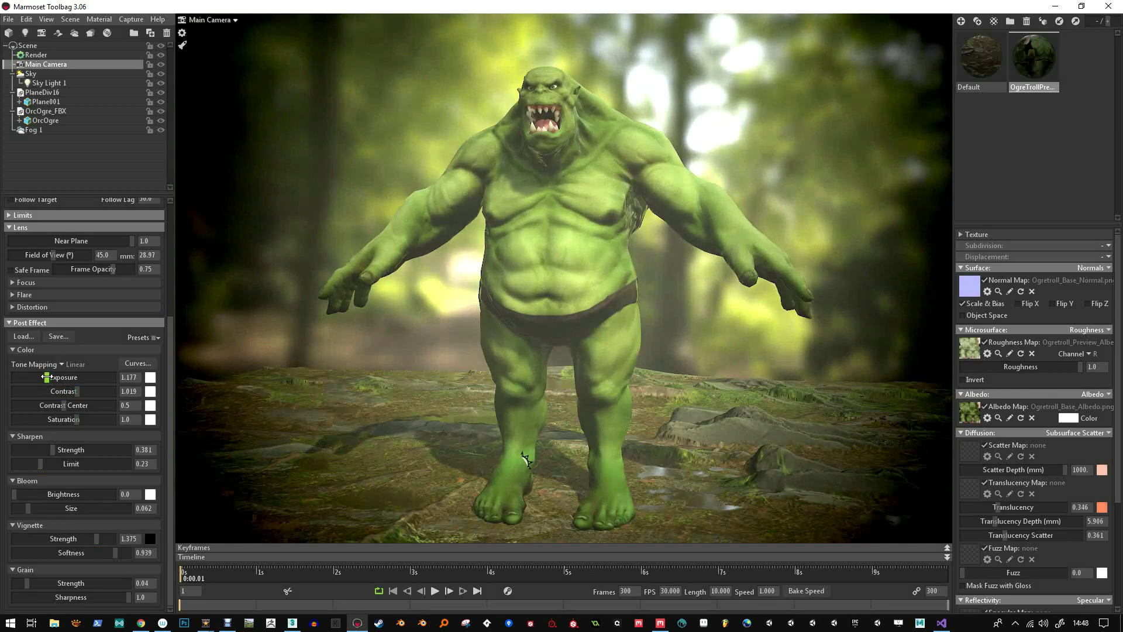
{"action": "left_click_drag", "start_coordinate": [419, 406], "coordinate": [392, 370]}
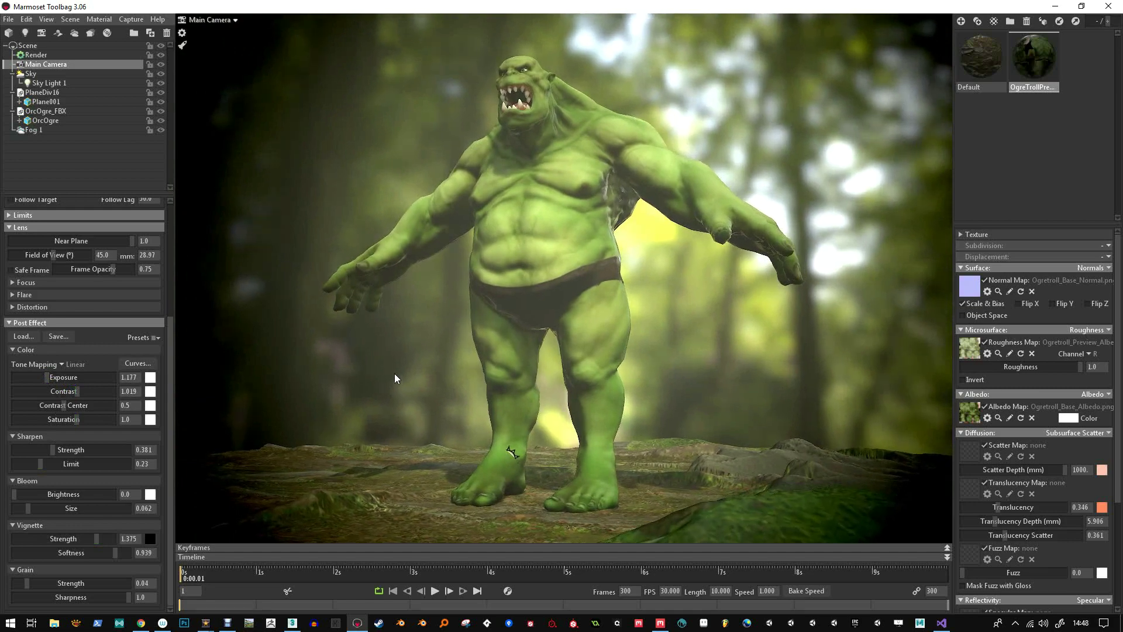
{"action": "scroll", "coordinate": [392, 370], "scroll_direction": "down", "scroll_amount": 1}
{"action": "scroll", "coordinate": [391, 367], "scroll_direction": "down", "scroll_amount": 1}
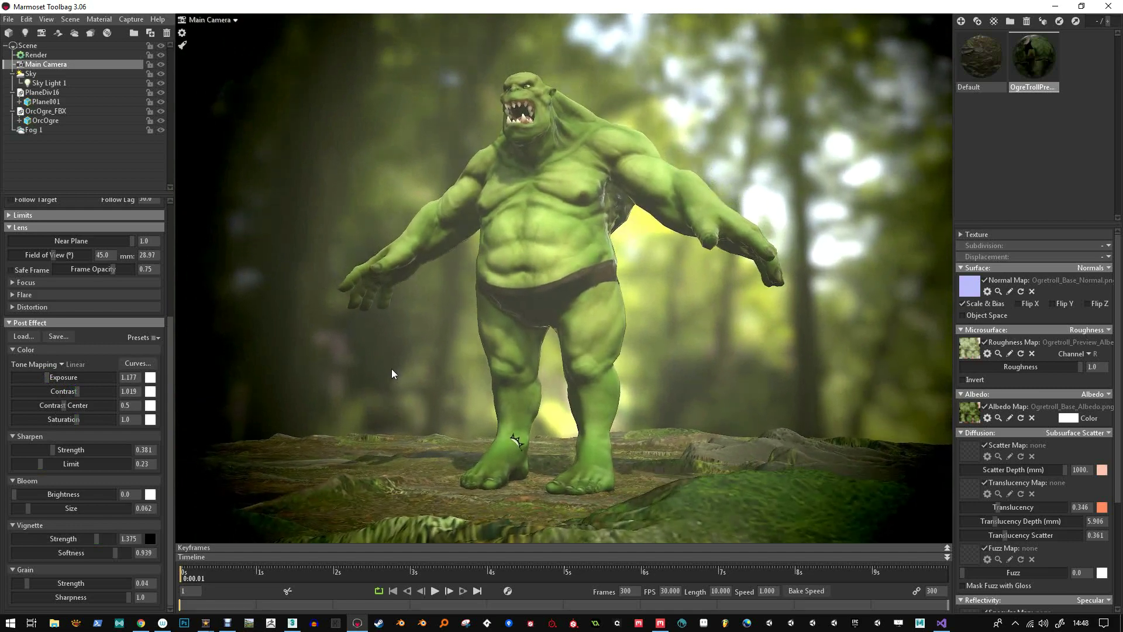
Raise the Default terrain material's tessellation to 2048 and the Sky's child-light brightness to 0.789.
{"action": "left_click", "coordinate": [989, 56]}
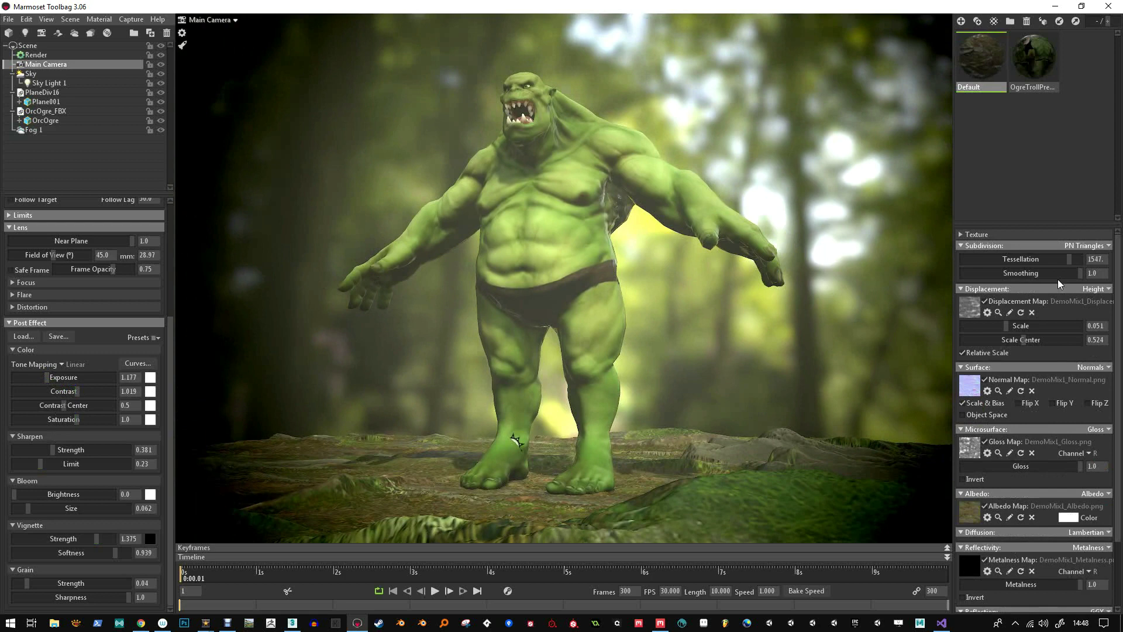
{"action": "left_click_drag", "start_coordinate": [1072, 262], "coordinate": [1084, 260]}
{"action": "scroll", "coordinate": [729, 401], "scroll_direction": "down", "scroll_amount": 3}
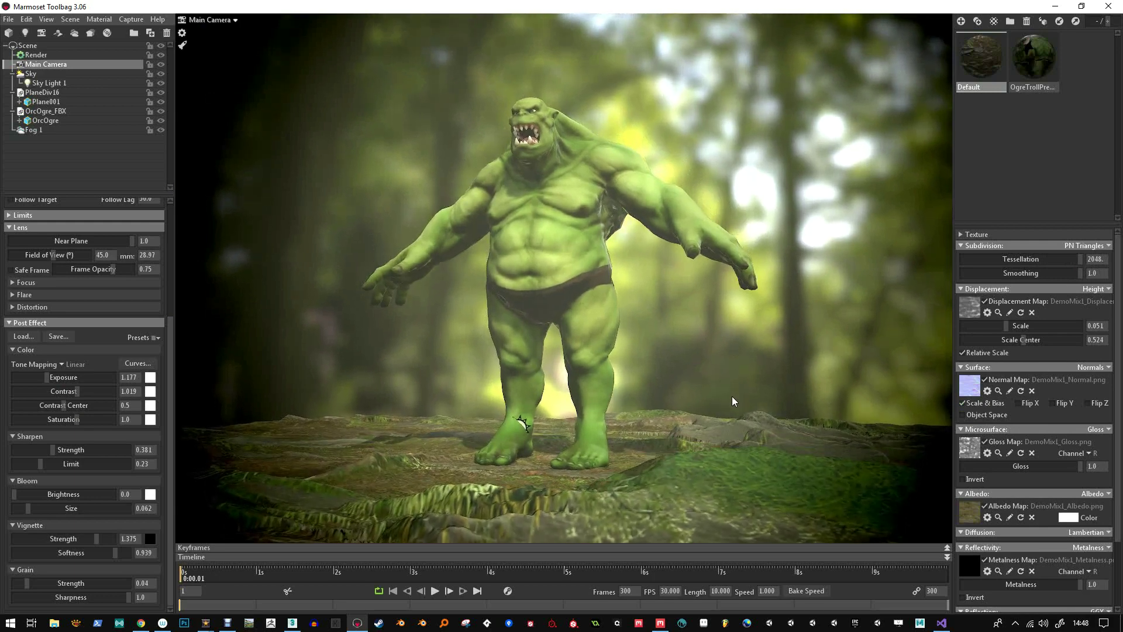
{"action": "scroll", "coordinate": [732, 396], "scroll_direction": "up", "scroll_amount": 1}
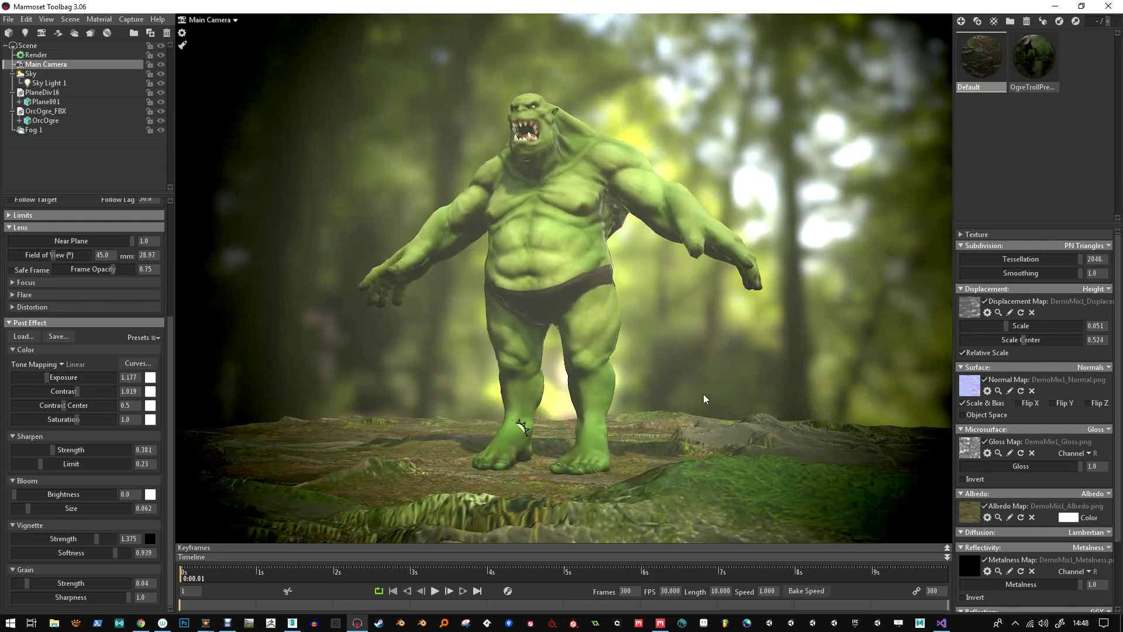
{"action": "left_click", "coordinate": [32, 74]}
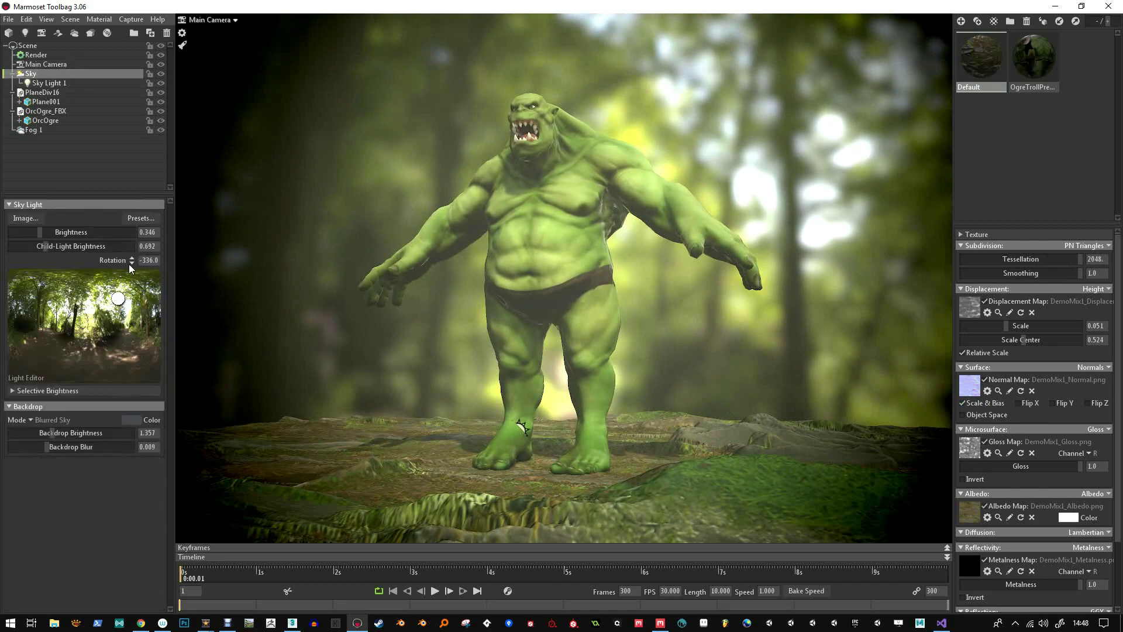
{"action": "left_click_drag", "start_coordinate": [45, 246], "coordinate": [38, 233]}
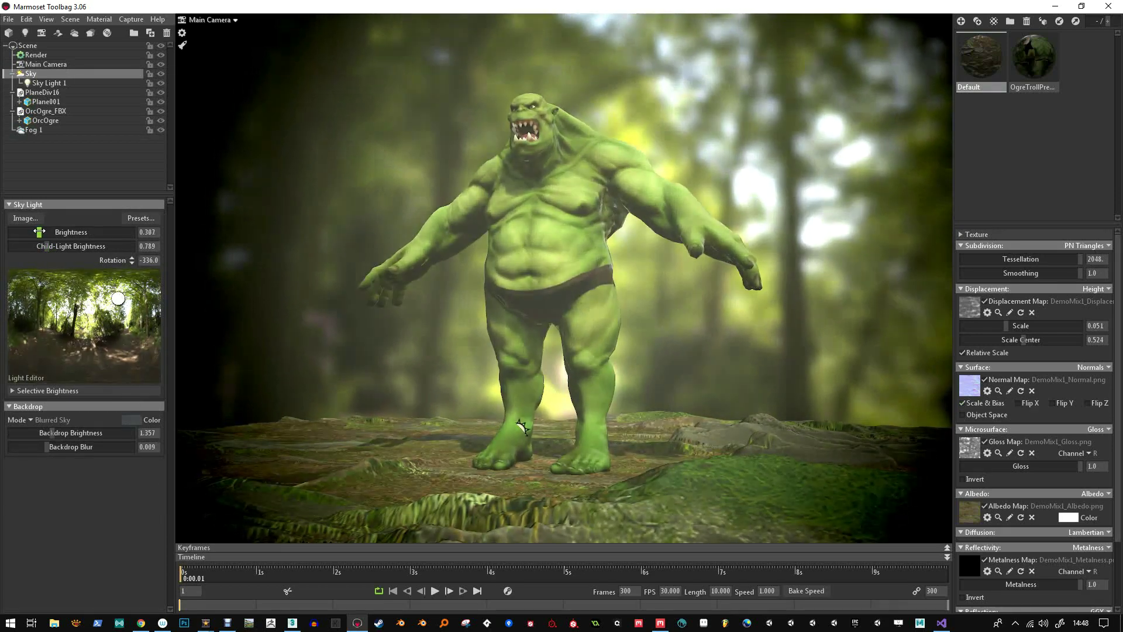
Add a new light to the scene and make it an Omni light.
{"action": "left_click", "coordinate": [43, 84]}
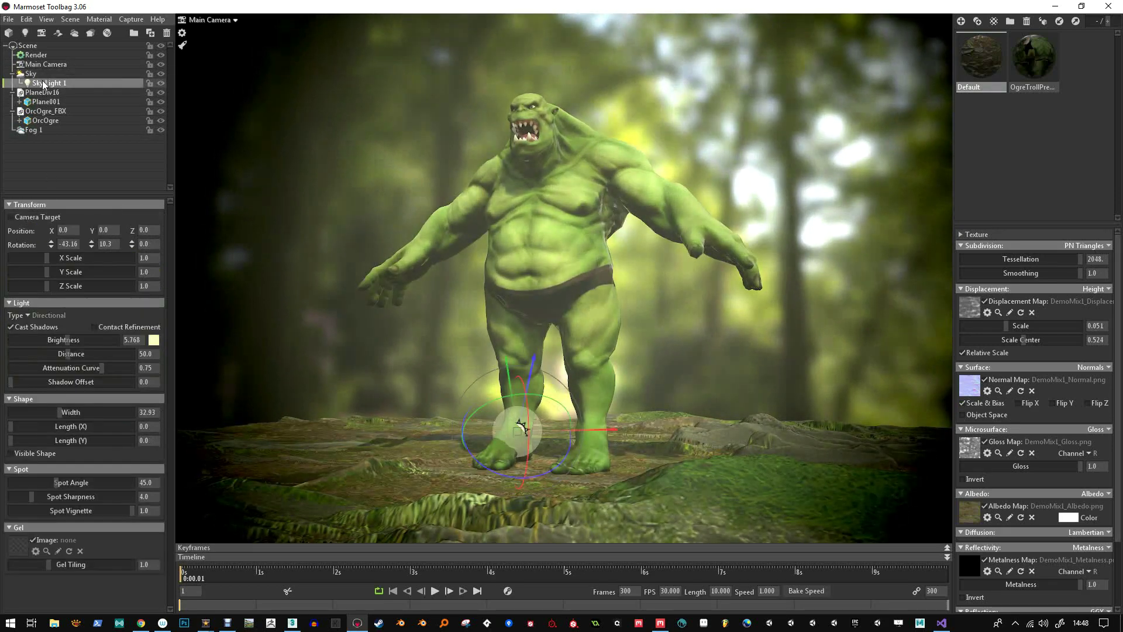
{"action": "left_click", "coordinate": [25, 34]}
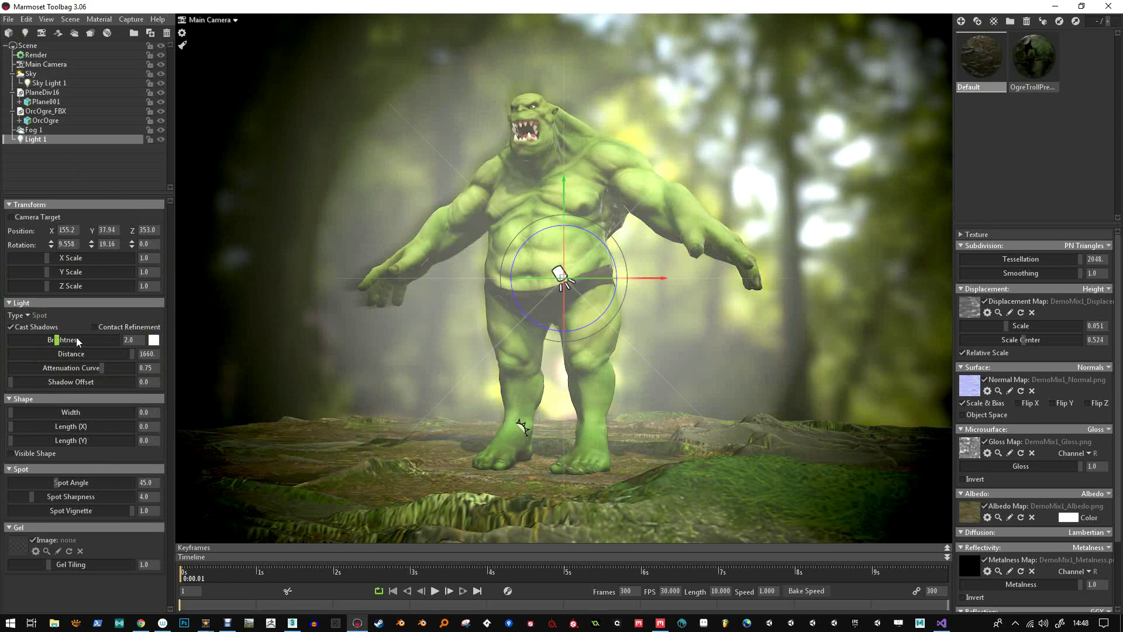
{"action": "left_click", "coordinate": [28, 315]}
{"action": "left_click", "coordinate": [52, 337]}
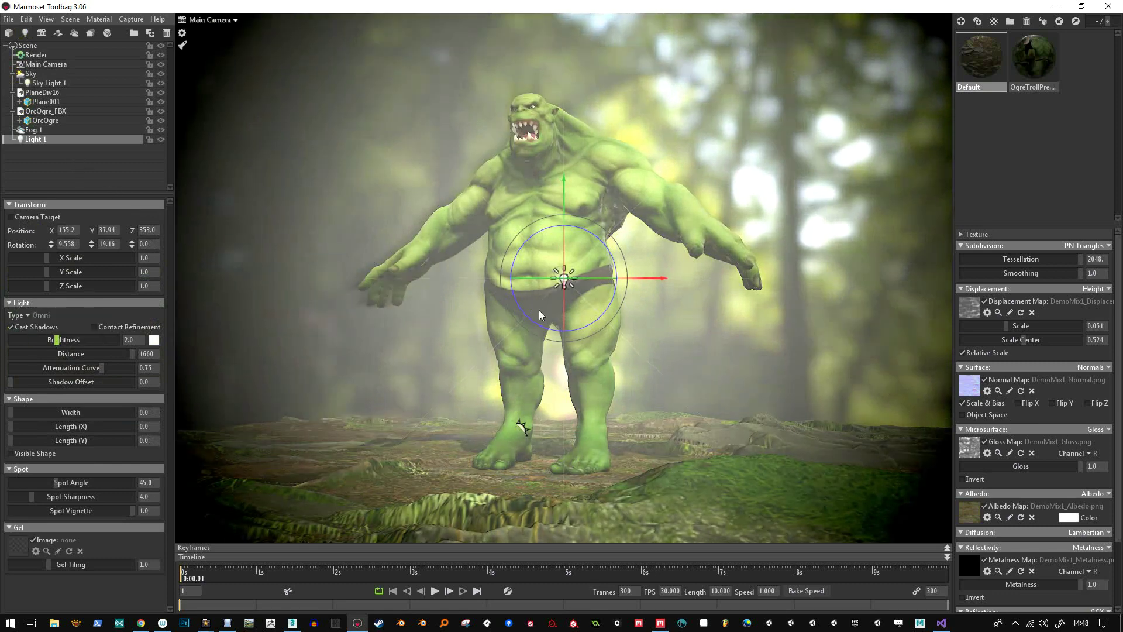
Position the omni light above-left of the ogre and raise its brightness to 4.224.
{"action": "left_click_drag", "start_coordinate": [533, 273], "coordinate": [340, 266]}
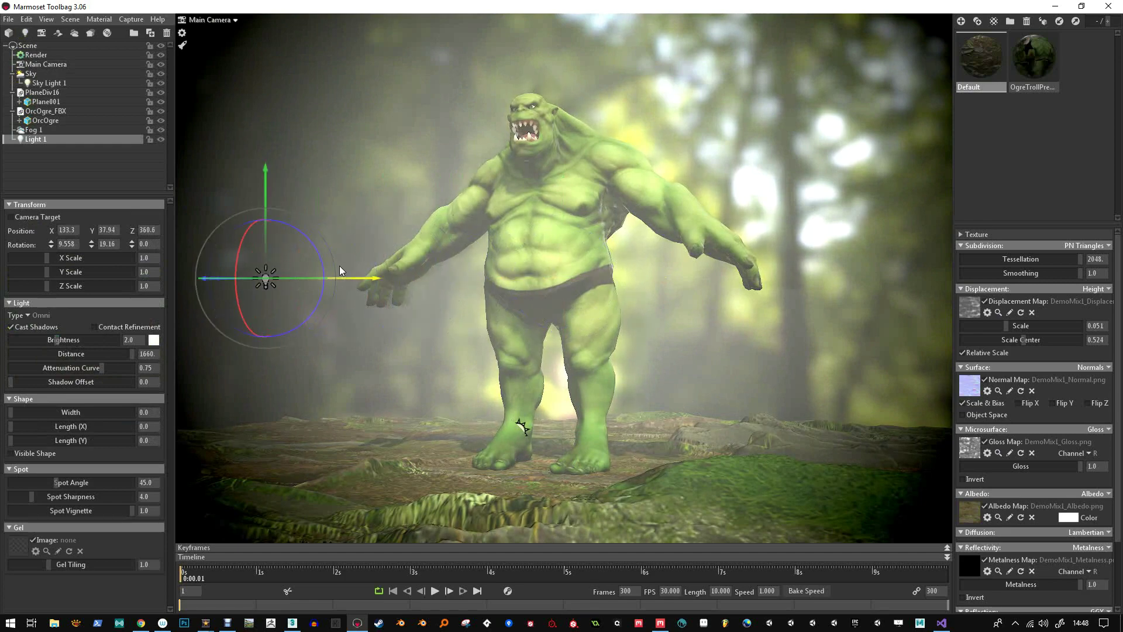
{"action": "left_click_drag", "start_coordinate": [421, 359], "coordinate": [381, 372]}
{"action": "left_click_drag", "start_coordinate": [469, 327], "coordinate": [483, 181]}
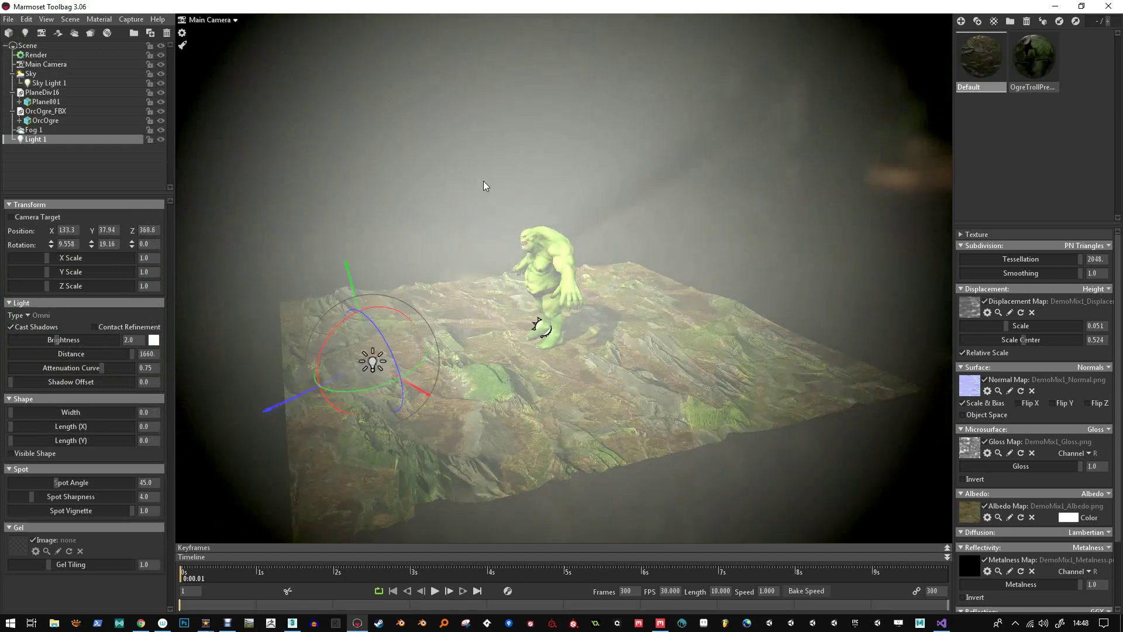
{"action": "scroll", "coordinate": [459, 337], "scroll_direction": "down", "scroll_amount": 5}
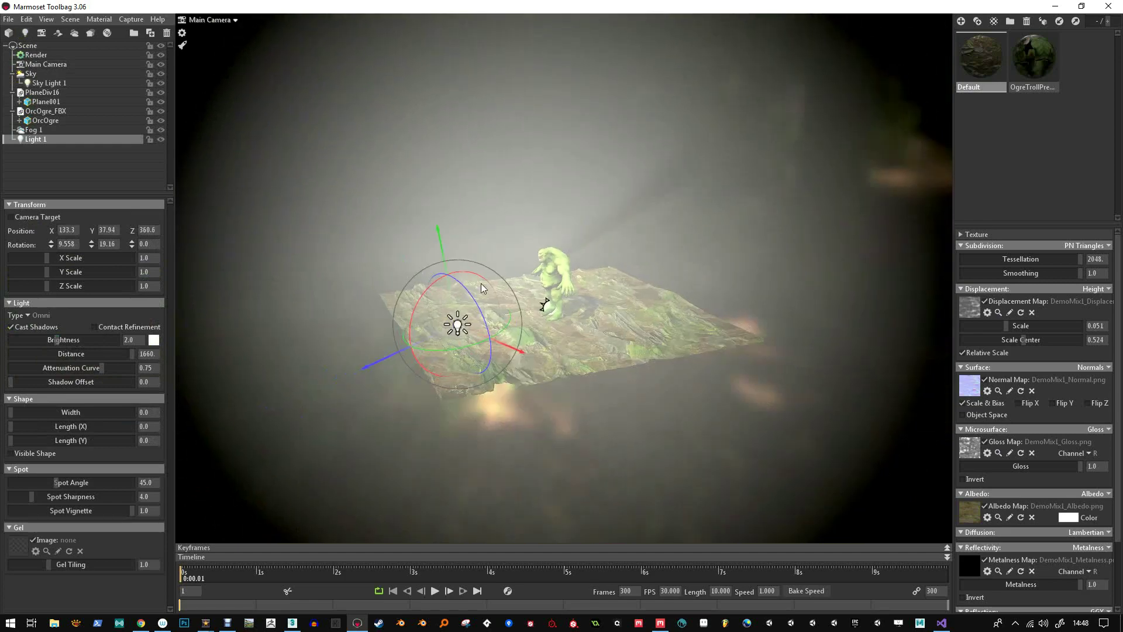
{"action": "left_click", "coordinate": [546, 306], "text": "ctrl"}
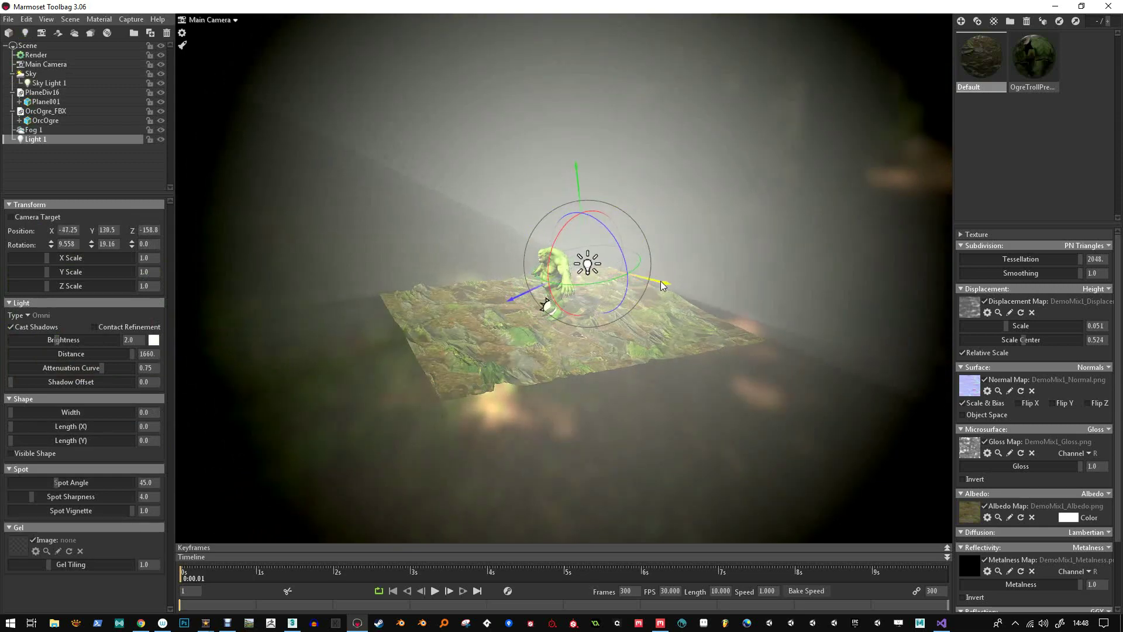
{"action": "left_click_drag", "start_coordinate": [661, 282], "coordinate": [613, 313]}
{"action": "scroll", "coordinate": [632, 244], "scroll_direction": "up", "scroll_amount": 10}
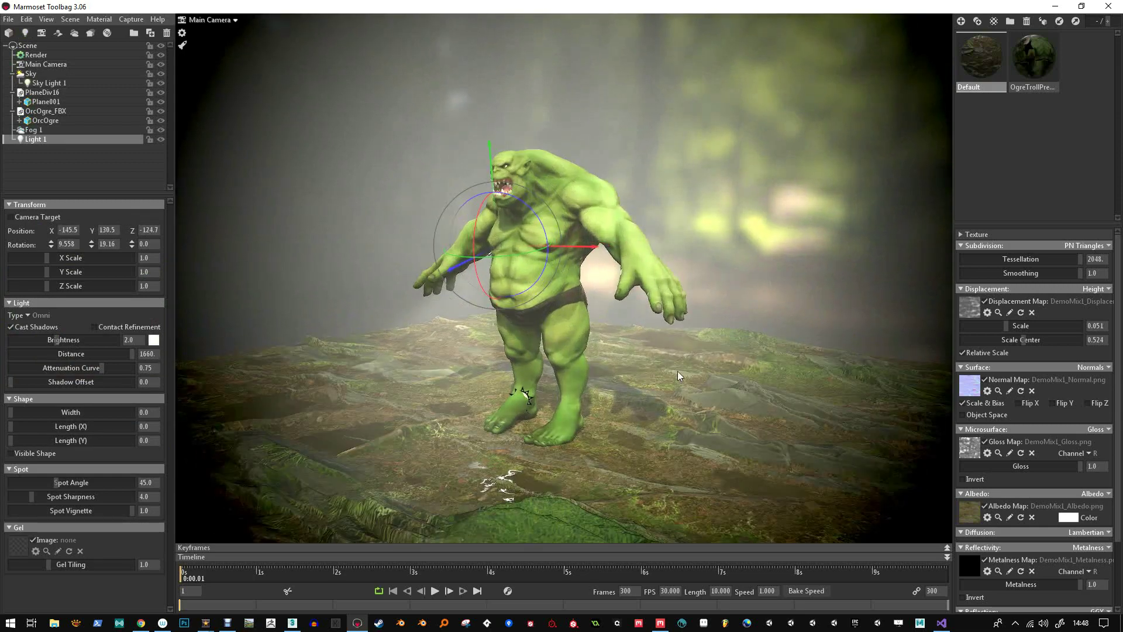
{"action": "left_click_drag", "start_coordinate": [678, 371], "coordinate": [633, 360]}
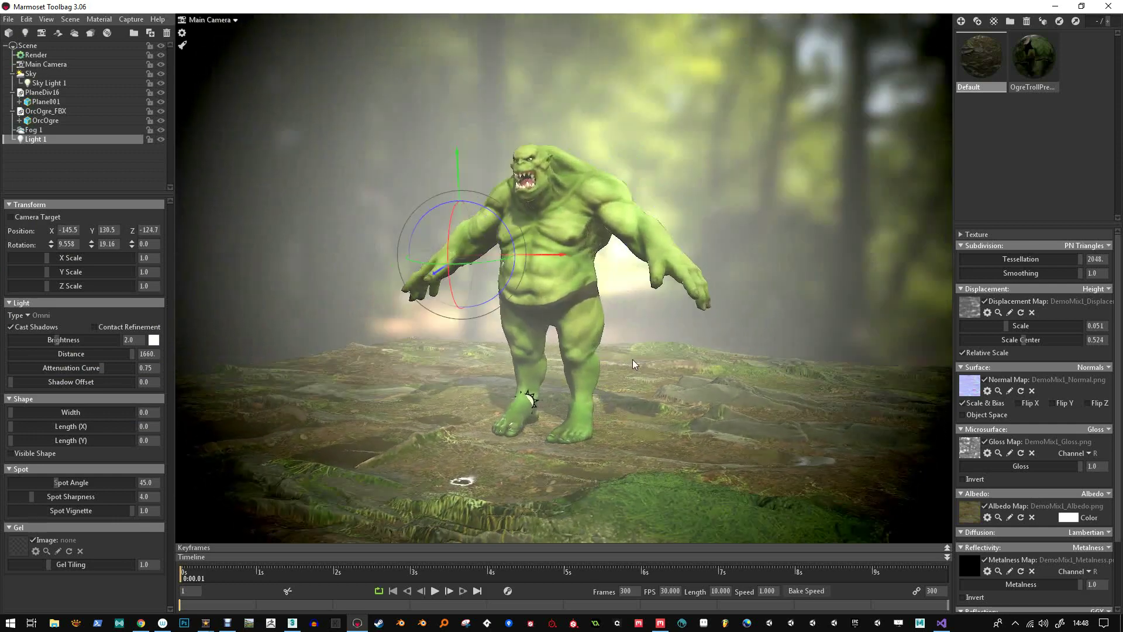
{"action": "left_click", "coordinate": [464, 257], "text": "ctrl"}
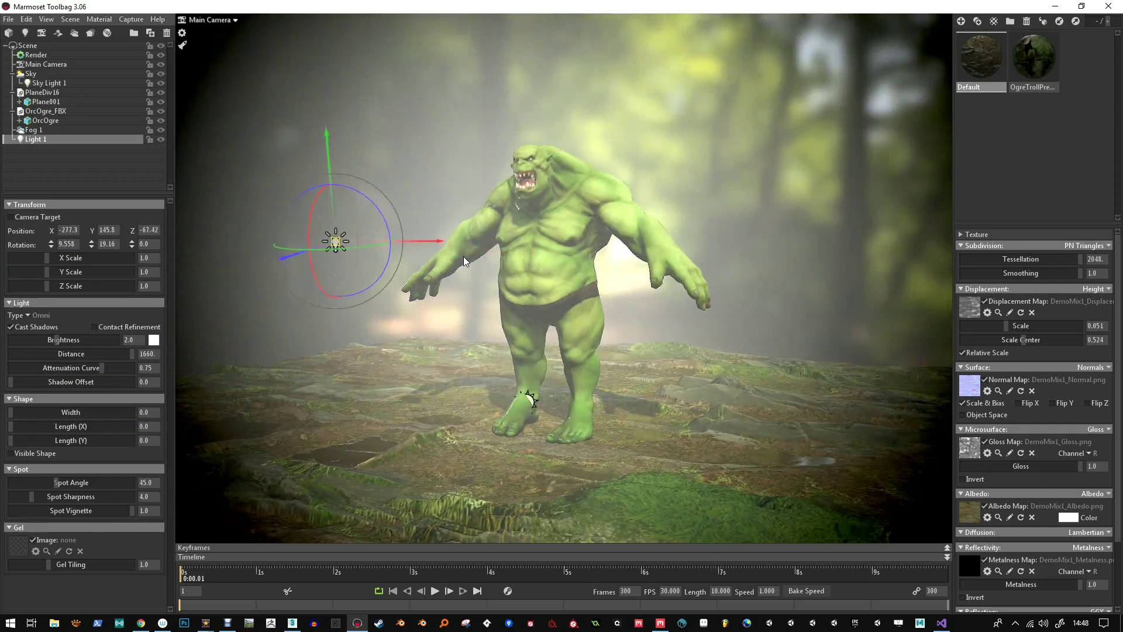
{"action": "left_click_drag", "start_coordinate": [330, 165], "coordinate": [321, 82]}
{"action": "right_click_drag", "start_coordinate": [528, 283], "coordinate": [566, 338]}
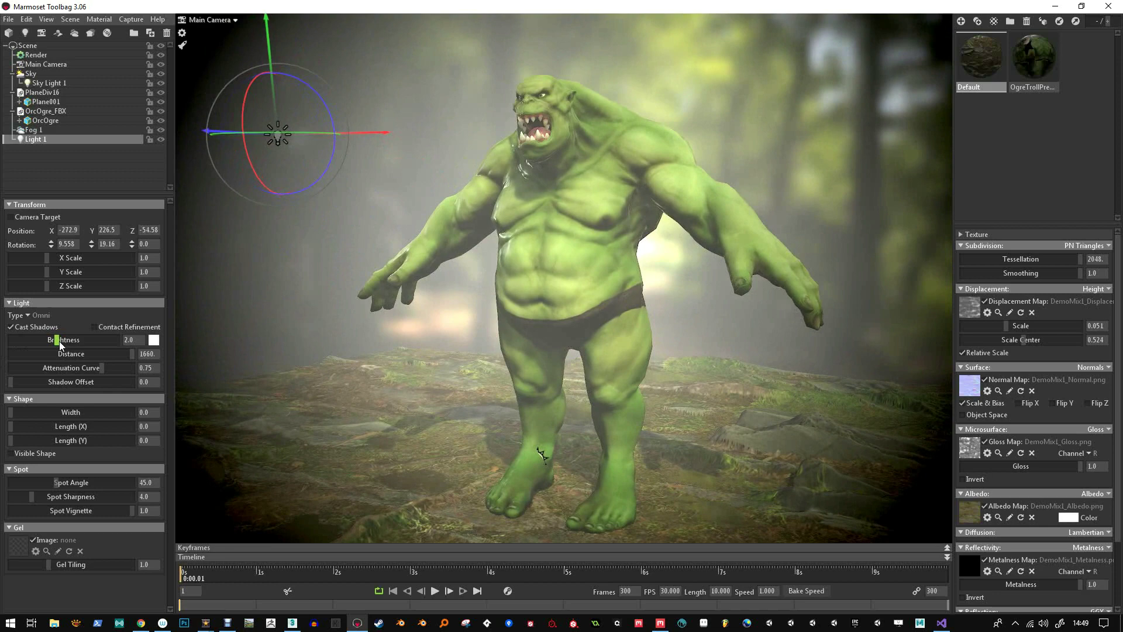
{"action": "left_click_drag", "start_coordinate": [61, 341], "coordinate": [91, 369]}
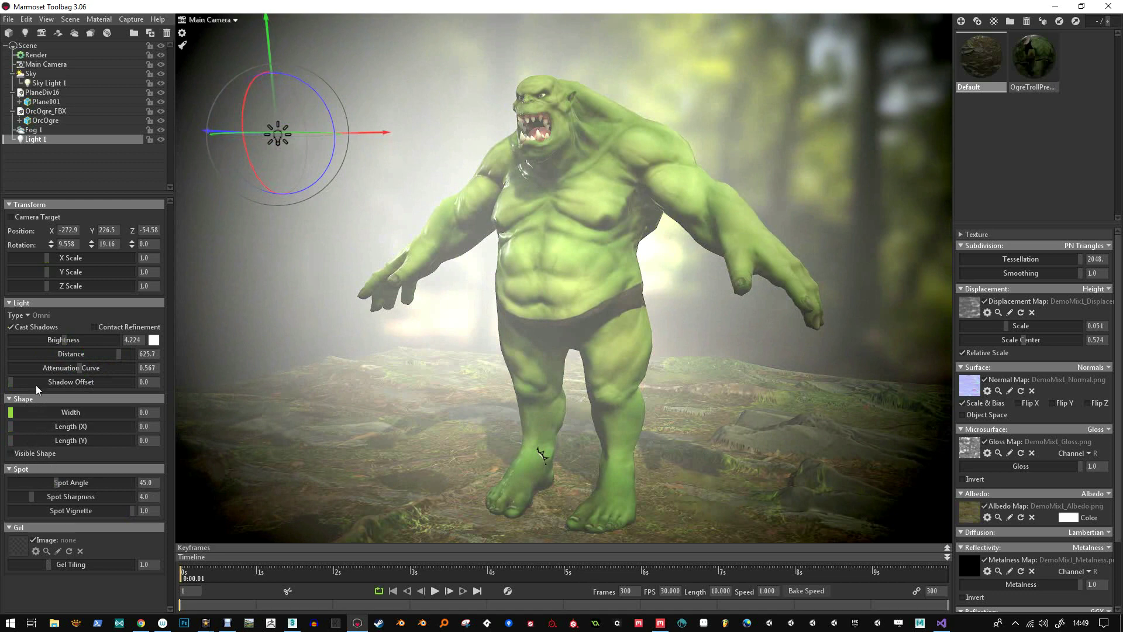
Raise Fog 1's ambient sky illumination to 0.964.
{"action": "left_click", "coordinate": [23, 130]}
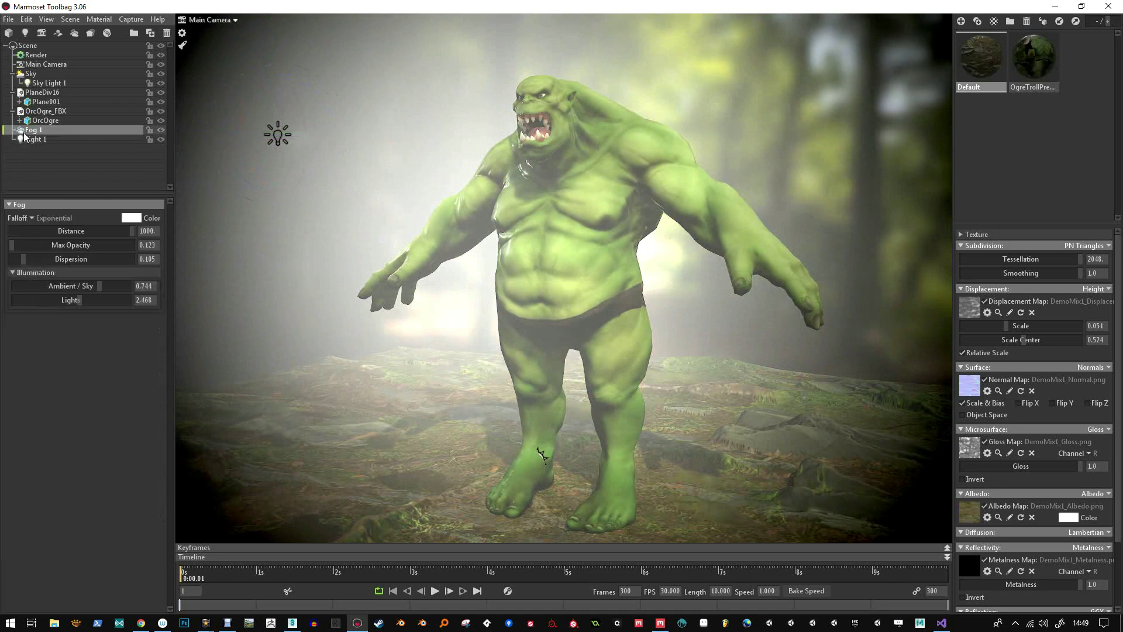
{"action": "mouse_move", "coordinate": [54, 283]}
{"action": "left_mouse_down"}
{"action": "mouse_move", "coordinate": [33, 285]}
{"action": "mouse_move", "coordinate": [106, 290]}
{"action": "mouse_move", "coordinate": [32, 300]}
{"action": "mouse_move", "coordinate": [47, 301]}
{"action": "left_mouse_up"}
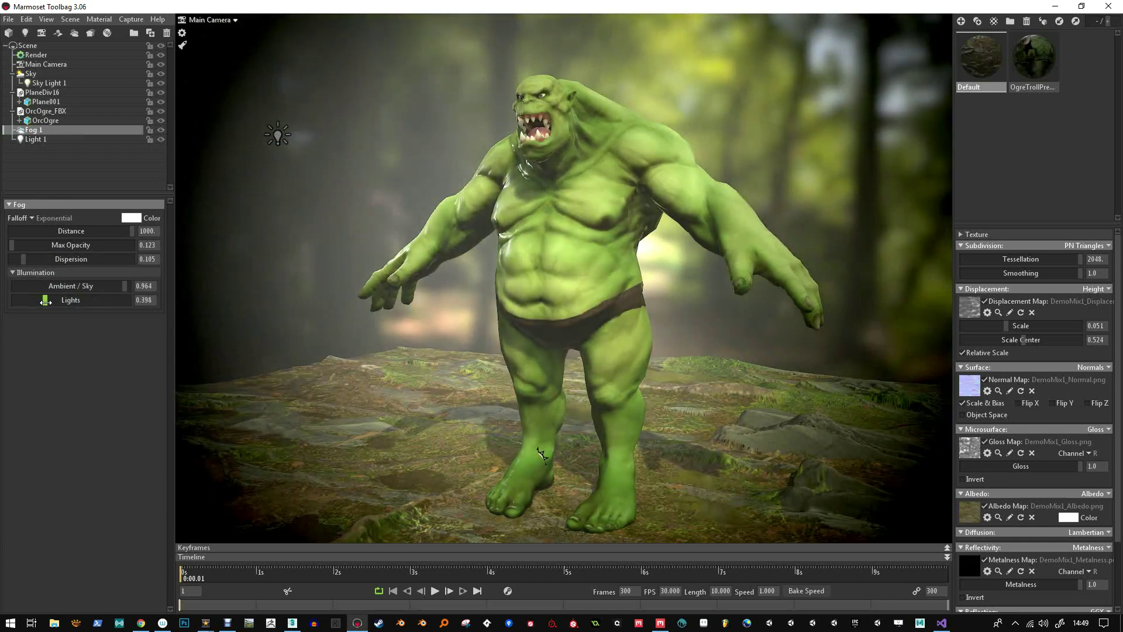
{"action": "left_click", "coordinate": [48, 83]}
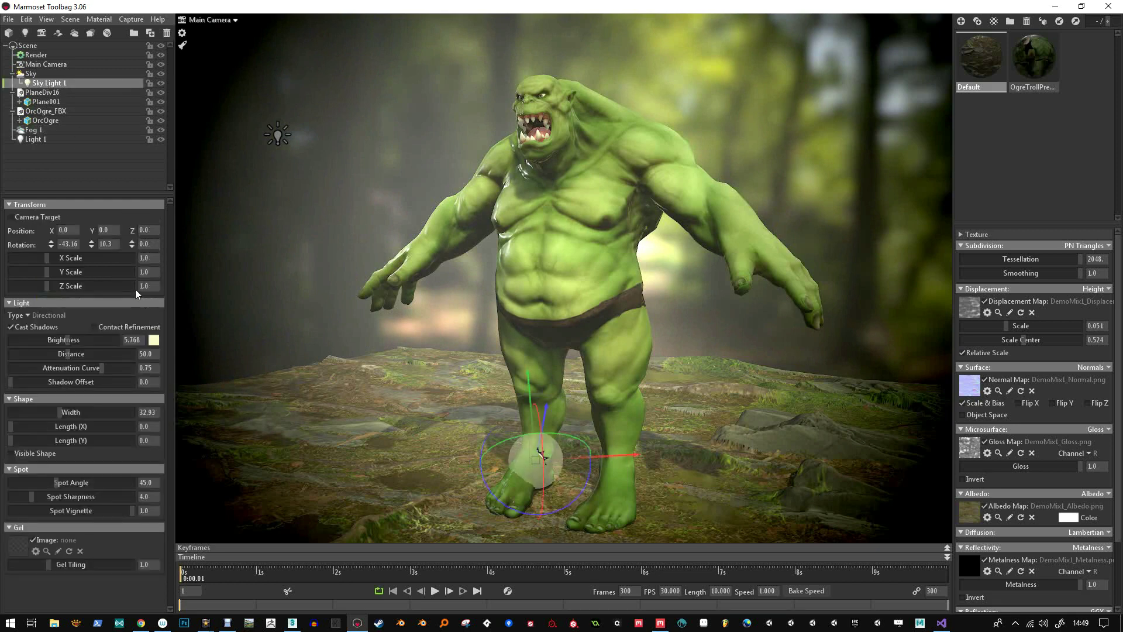
Set Light 1's colour to pale blue 83c2ff.
{"action": "left_click", "coordinate": [37, 139]}
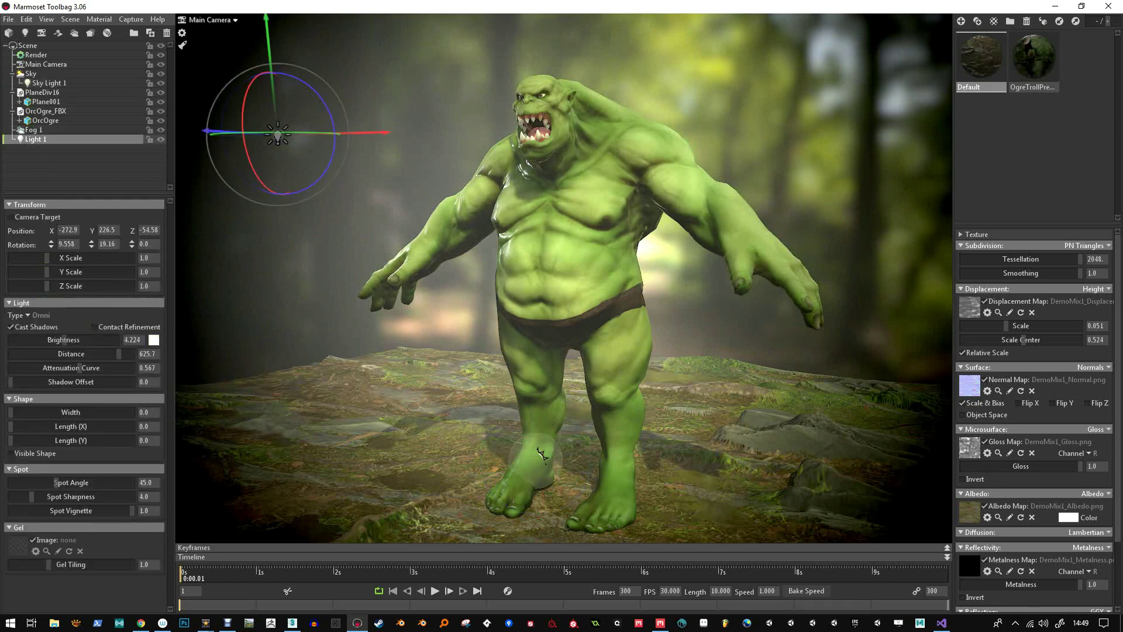
{"action": "left_click", "coordinate": [153, 340]}
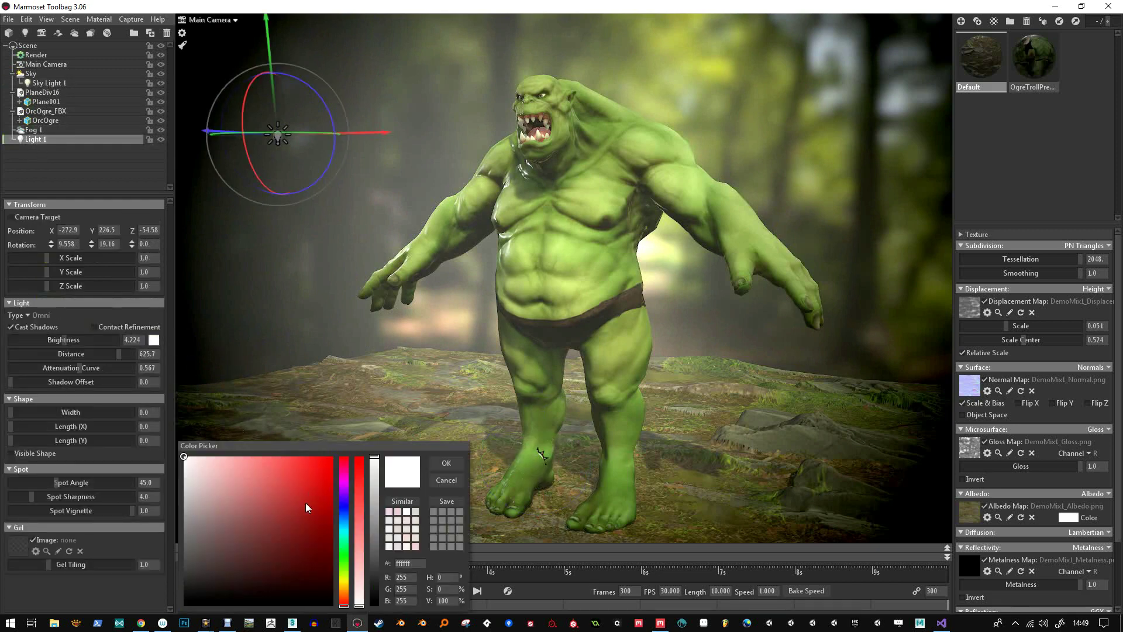
{"action": "left_click", "coordinate": [344, 518]}
{"action": "left_click_drag", "start_coordinate": [255, 490], "coordinate": [257, 455]}
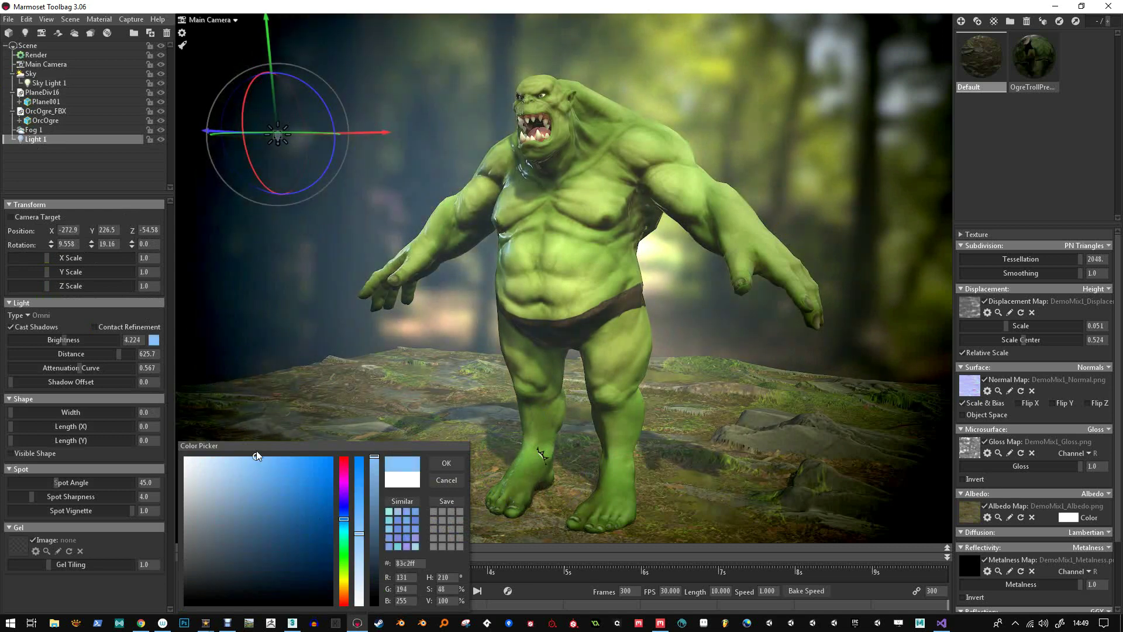
{"action": "left_click", "coordinate": [447, 463]}
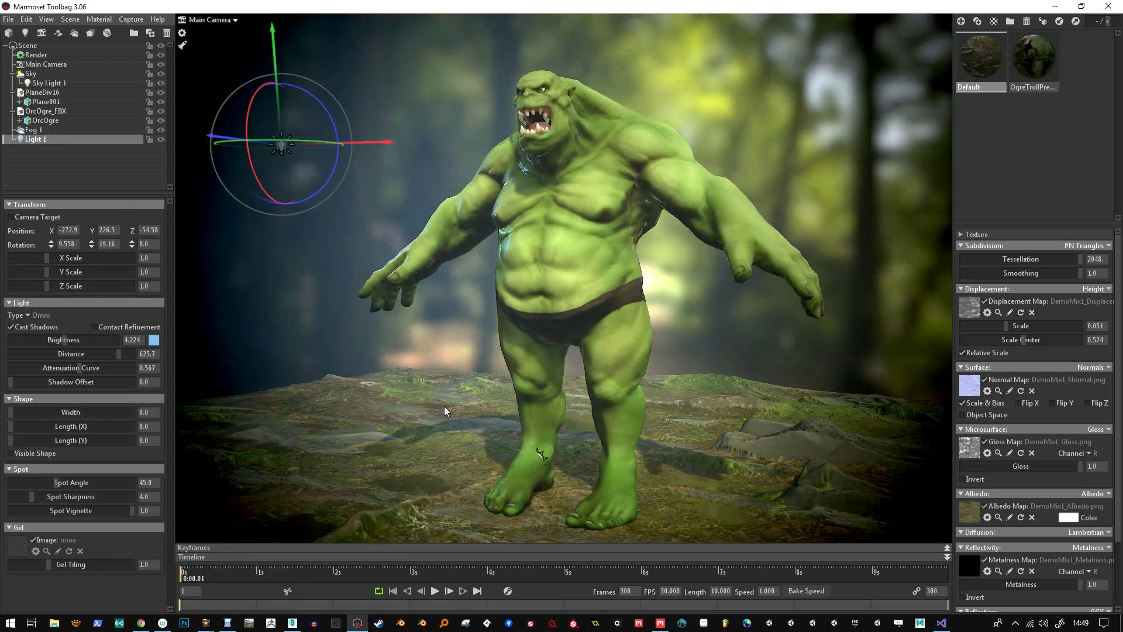
Reframe the view on the ogre and capture a screenshot with Ctrl+P.
{"action": "scroll", "coordinate": [444, 406], "scroll_direction": "up", "scroll_amount": 2}
{"action": "middle_click_drag", "start_coordinate": [446, 416], "coordinate": [449, 406]}
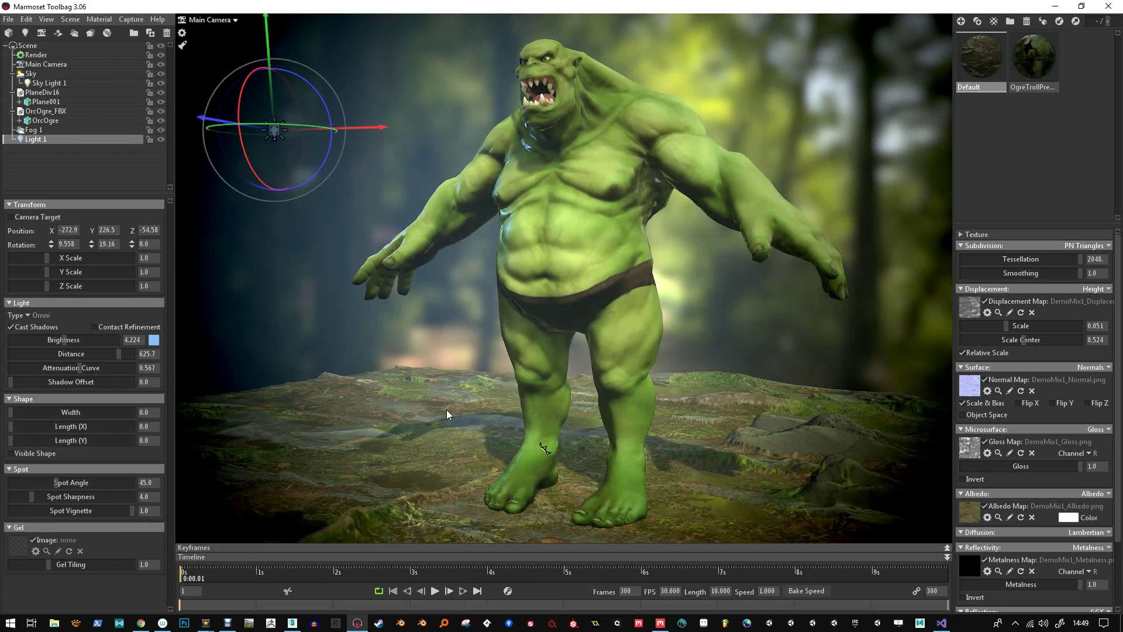
{"action": "key", "text": "ctrl+p"}
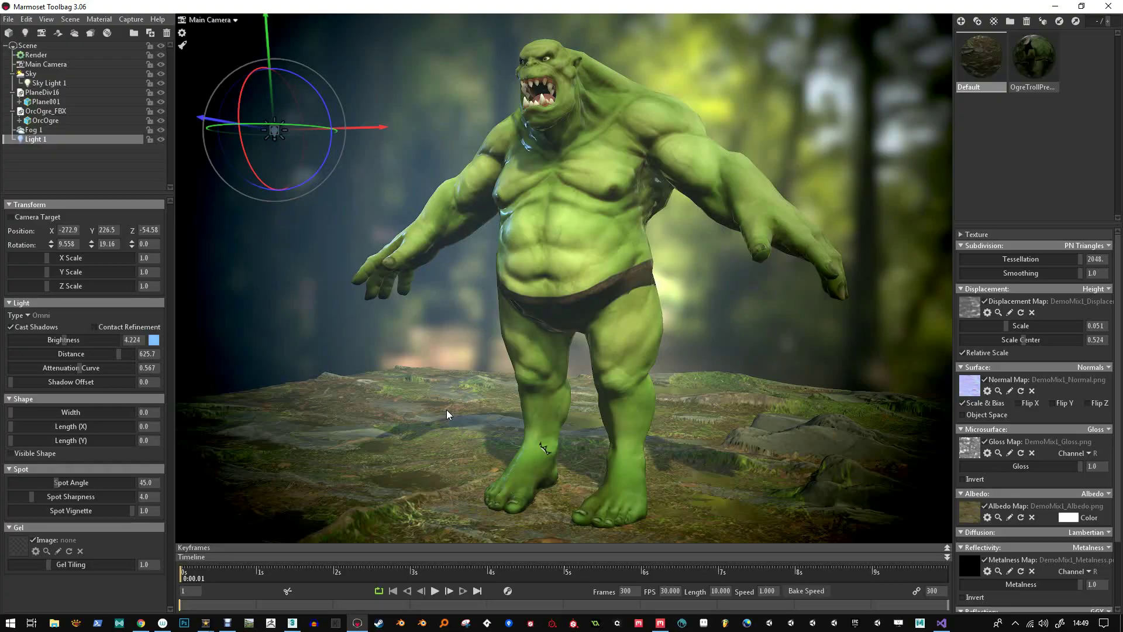